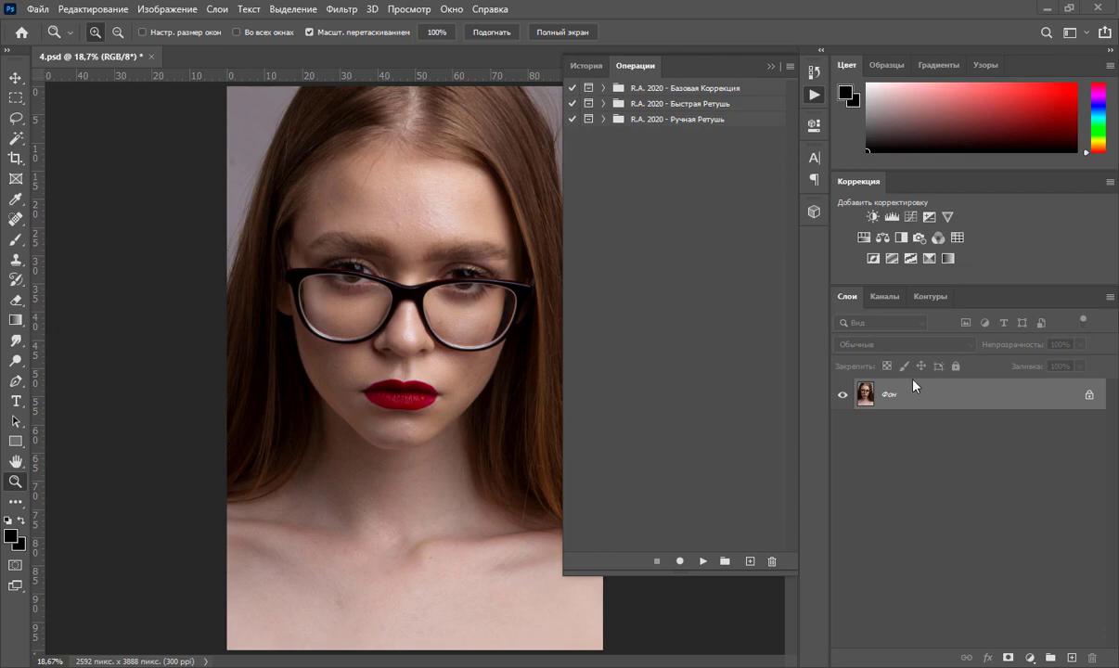
- Examine the actions in the three R.A. 2020 sets, including the РЕЗКОСТЬ variants of the Базовая Коррекция set
{"action": "left_click", "coordinate": [604, 88]}
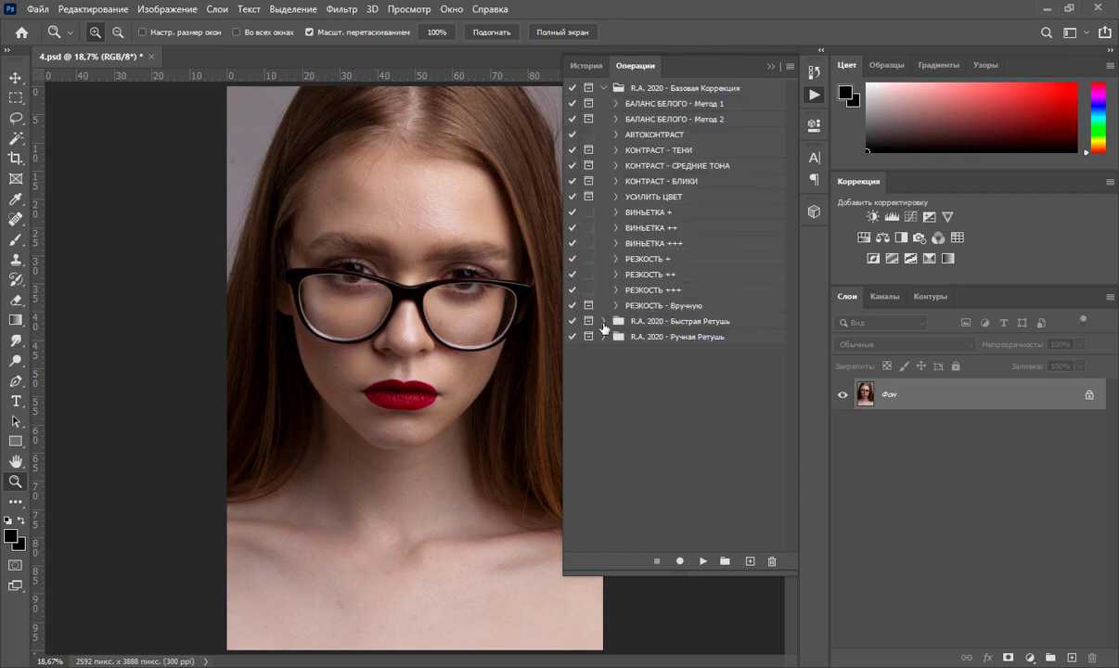
{"action": "left_click", "coordinate": [603, 321]}
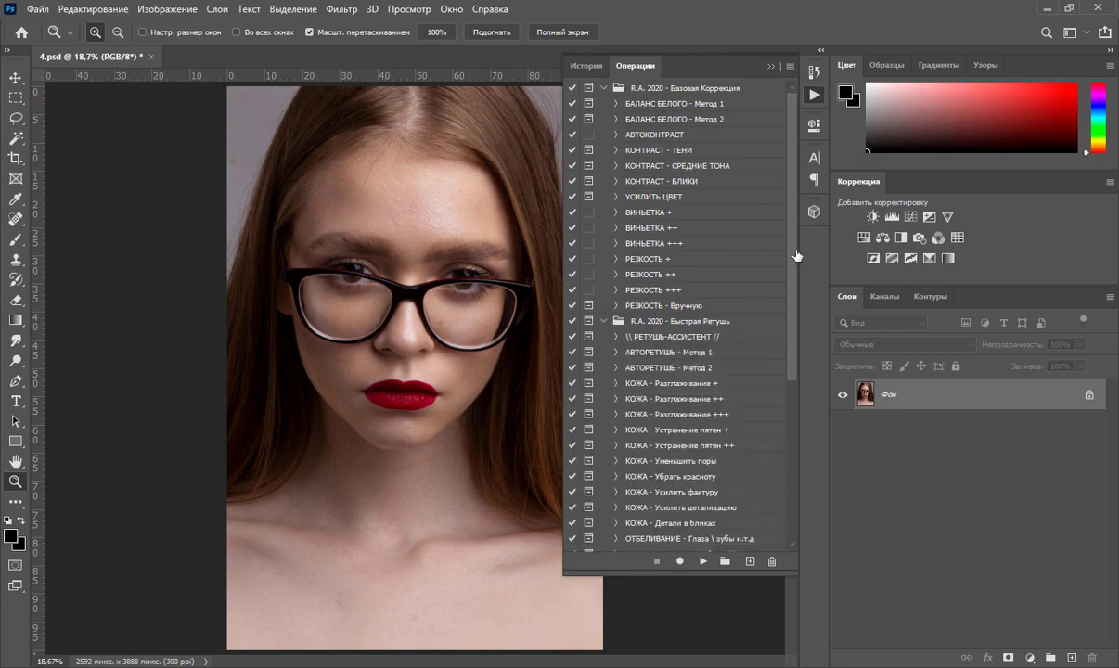
{"action": "scroll", "coordinate": [764, 240], "scroll_direction": "down", "scroll_amount": 5}
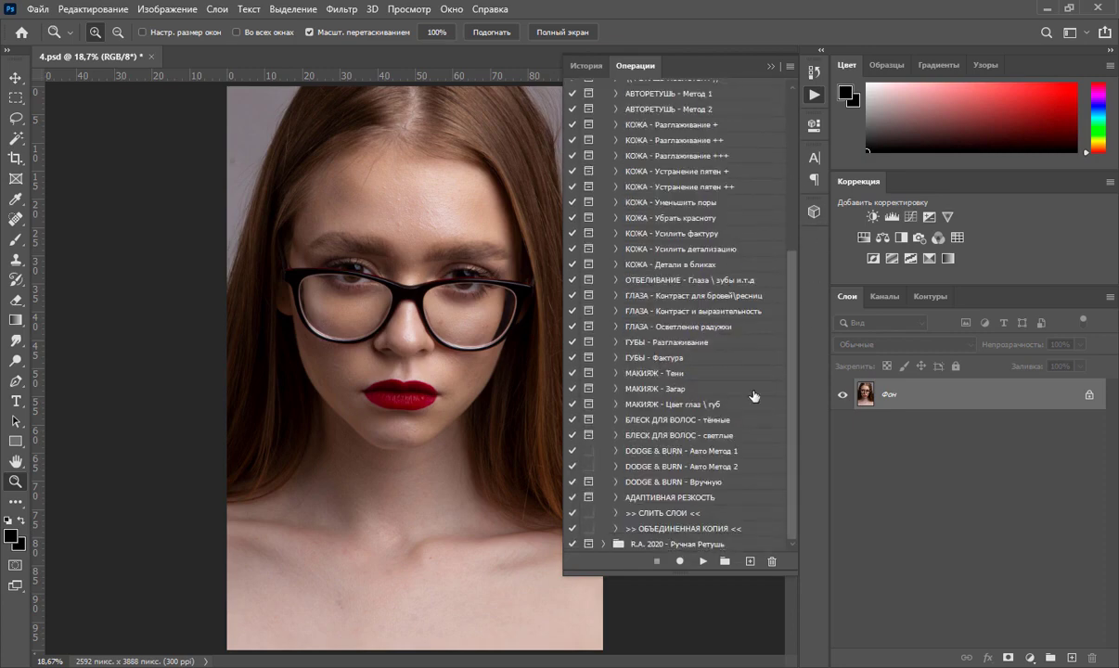
{"action": "left_click", "coordinate": [603, 544]}
{"action": "left_click_drag", "start_coordinate": [791, 345], "coordinate": [793, 175]}
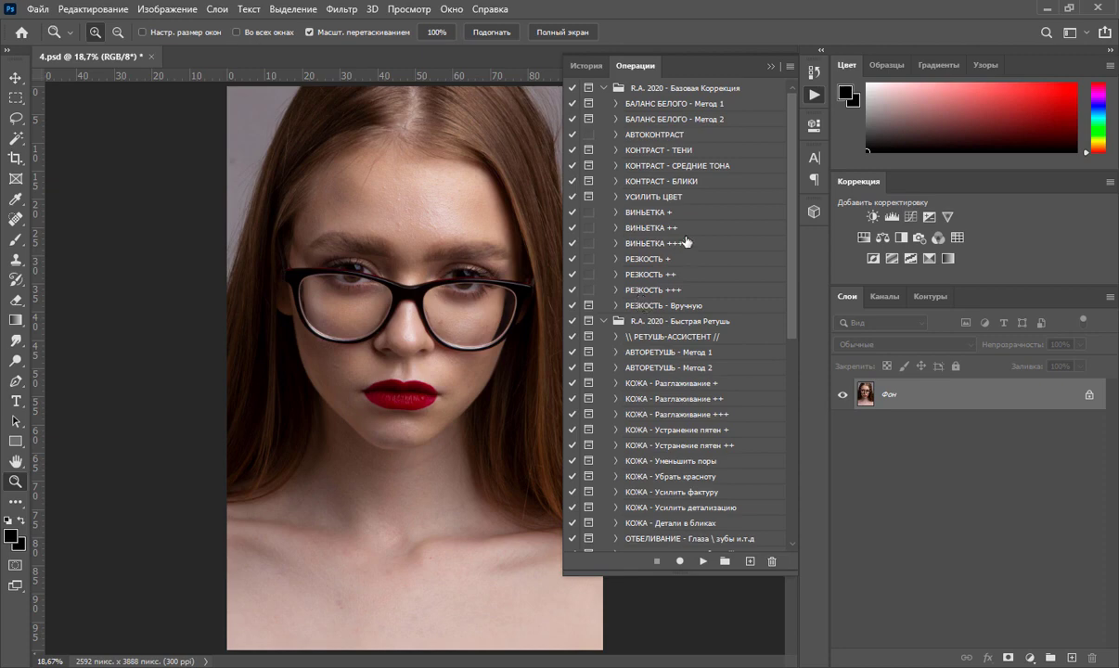
{"action": "left_click", "coordinate": [640, 260]}
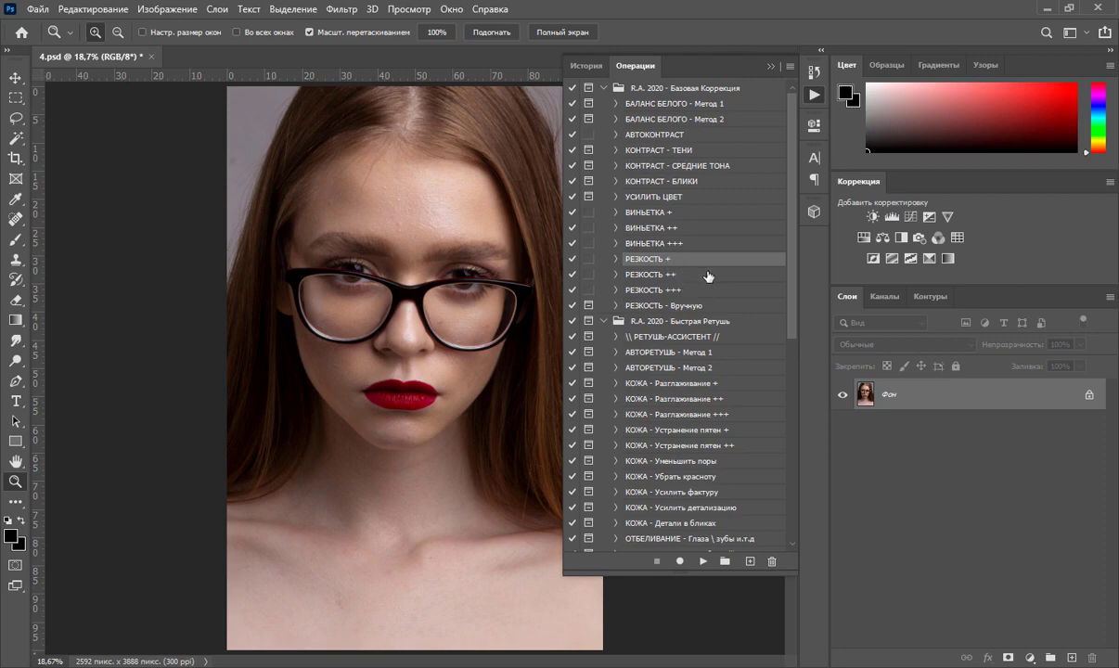
{"action": "left_click", "coordinate": [640, 290]}
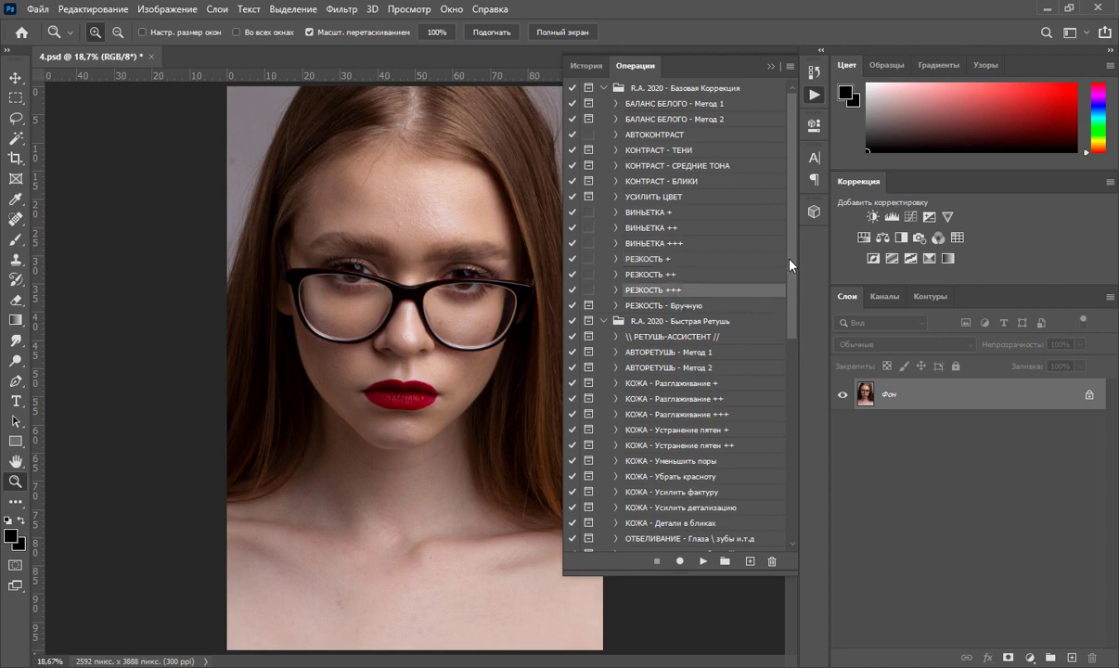
{"action": "left_click", "coordinate": [686, 305]}
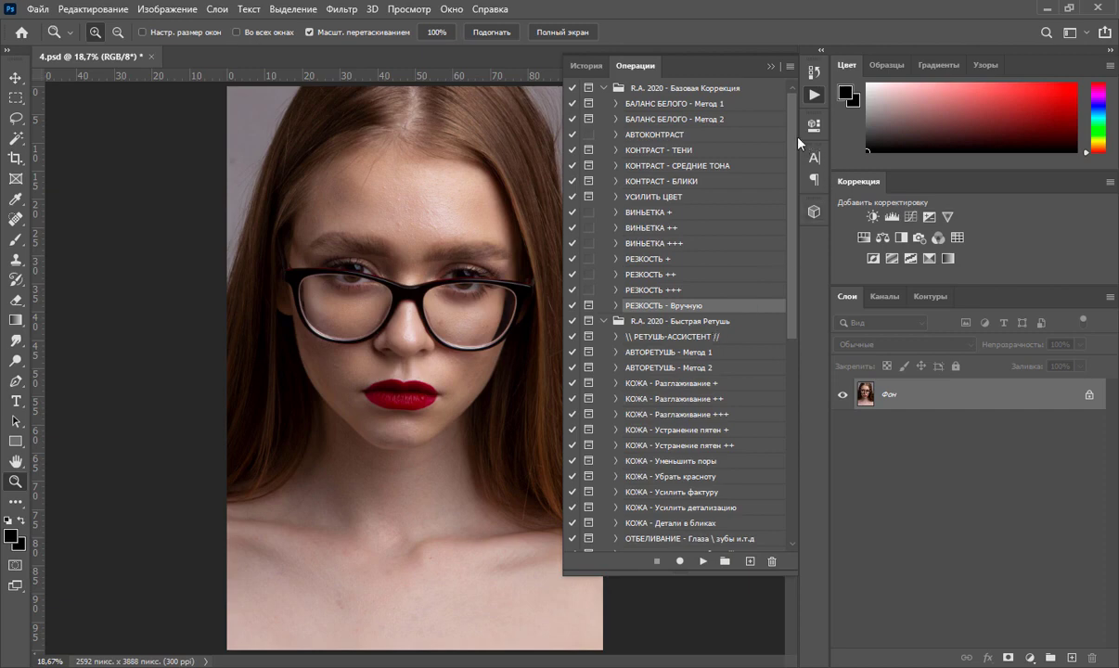
{"action": "left_click", "coordinate": [604, 89]}
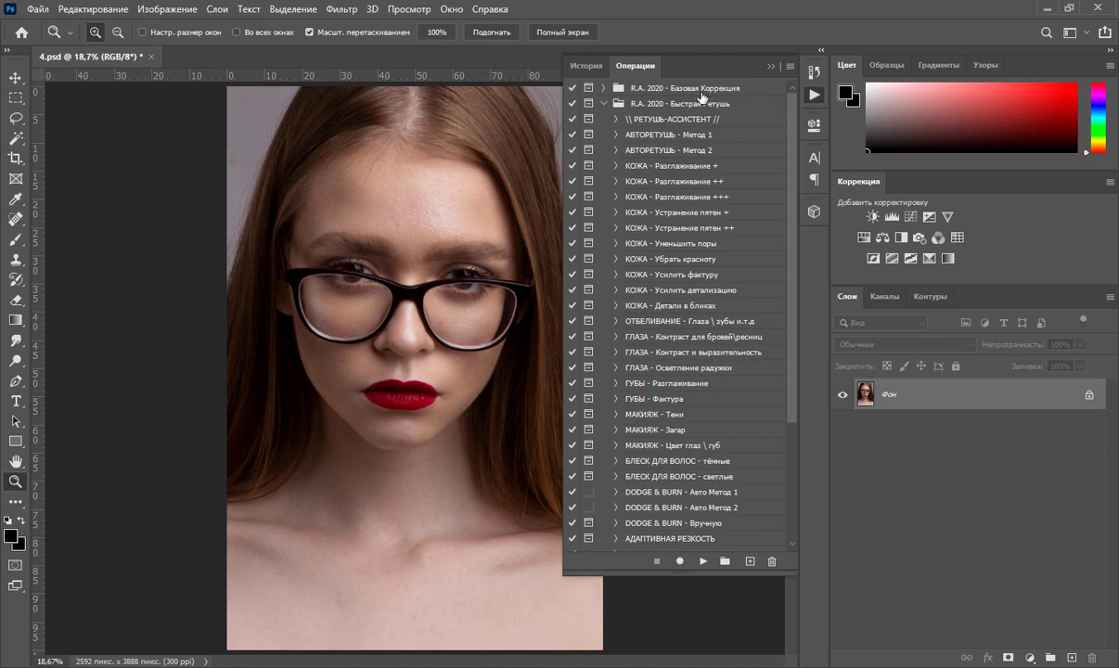
- Run \\ РЕТУШЬ-АССИСТЕНТ // and apply the Camera Raw correction with exposure +0.10, highlights +12, shadows +20, whites -13 and blacks +20
{"action": "left_click", "coordinate": [663, 103]}
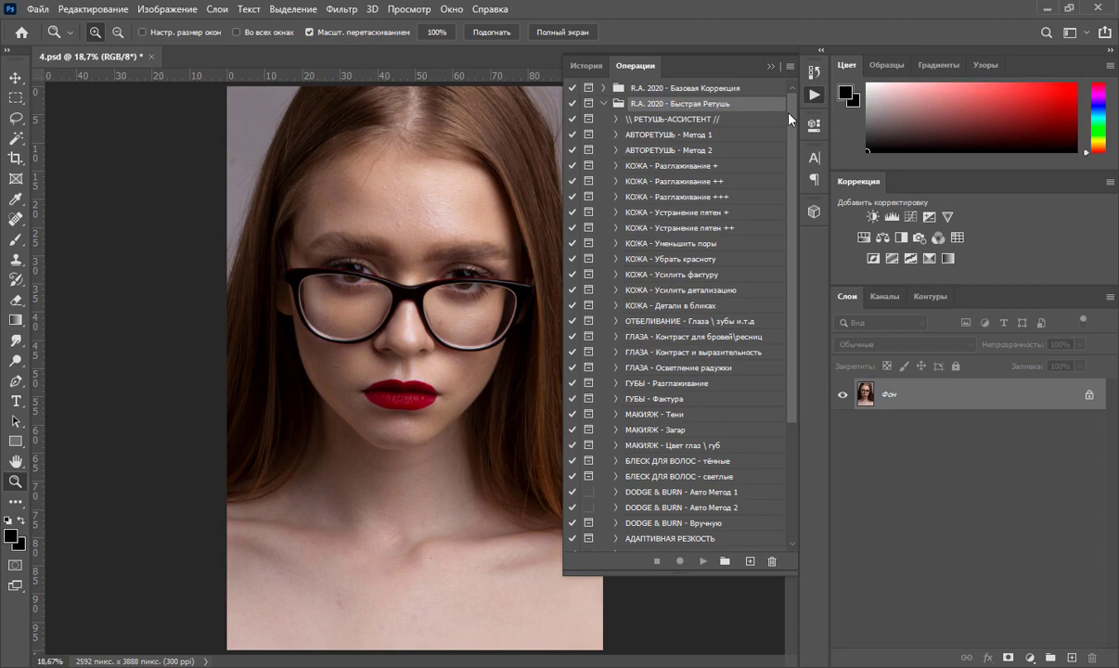
{"action": "left_click", "coordinate": [685, 121]}
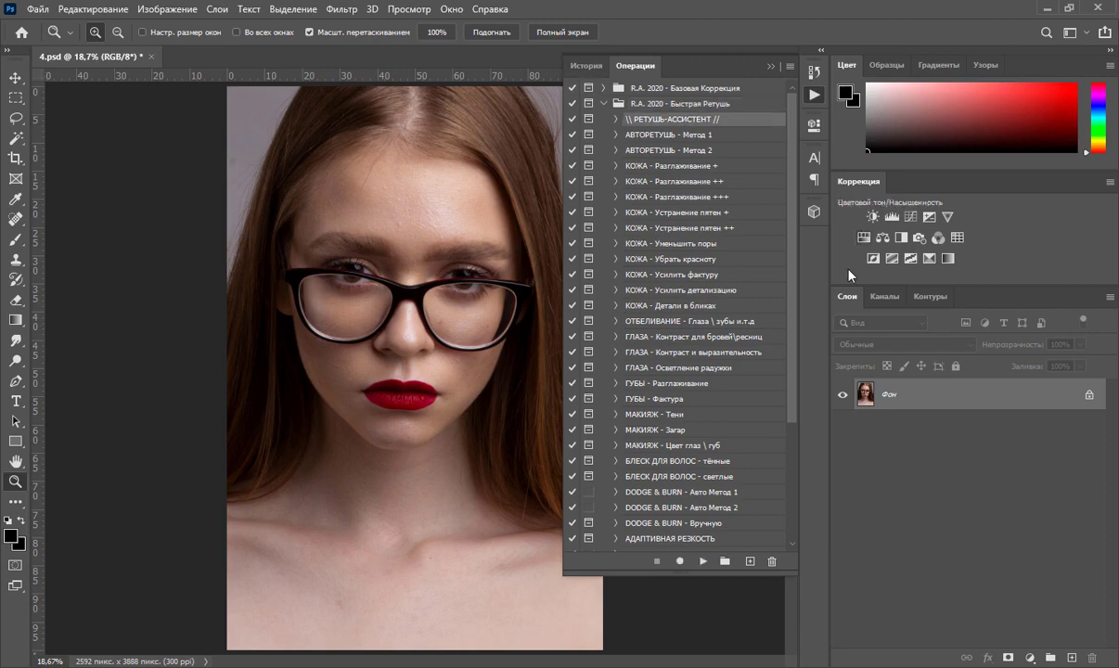
{"action": "left_click", "coordinate": [703, 562]}
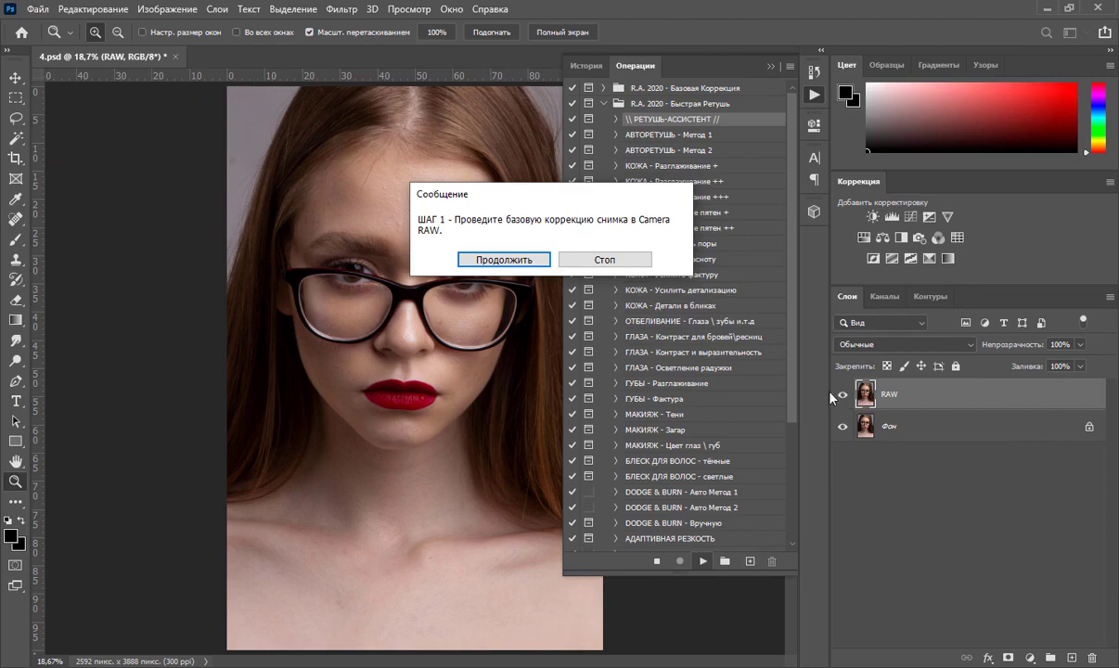
{"action": "left_click", "coordinate": [520, 259]}
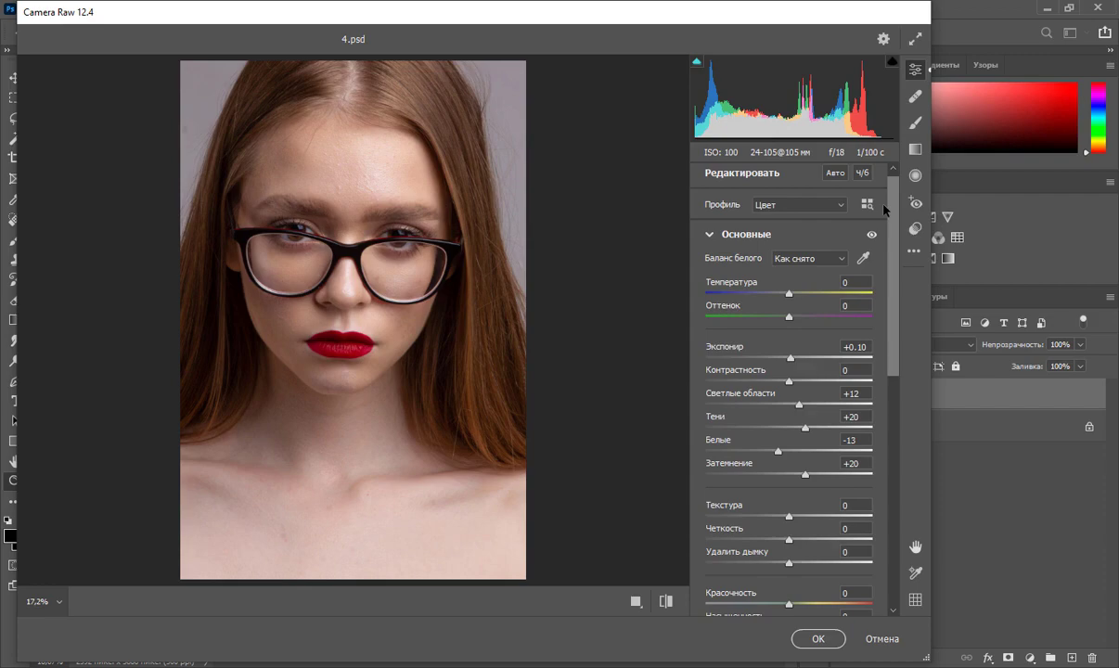
{"action": "left_click", "coordinate": [818, 640]}
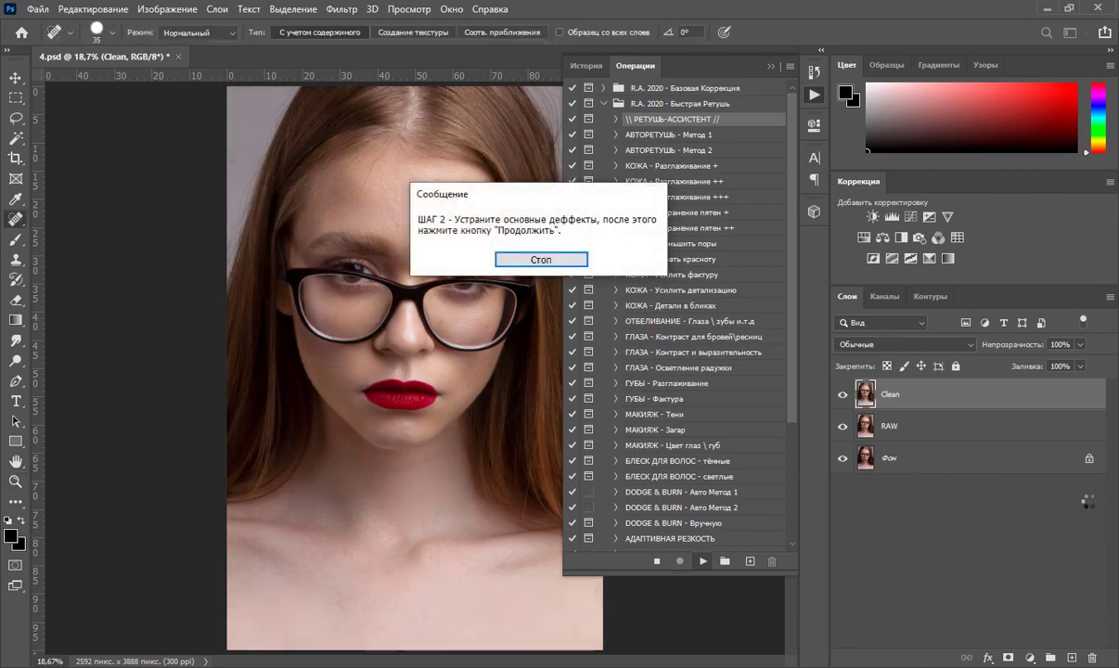
- Remove the blemishes on the cheeks, forehead and nose on the Clean layer with the Spot Healing Brush at size 35
{"action": "left_click", "coordinate": [556, 260]}
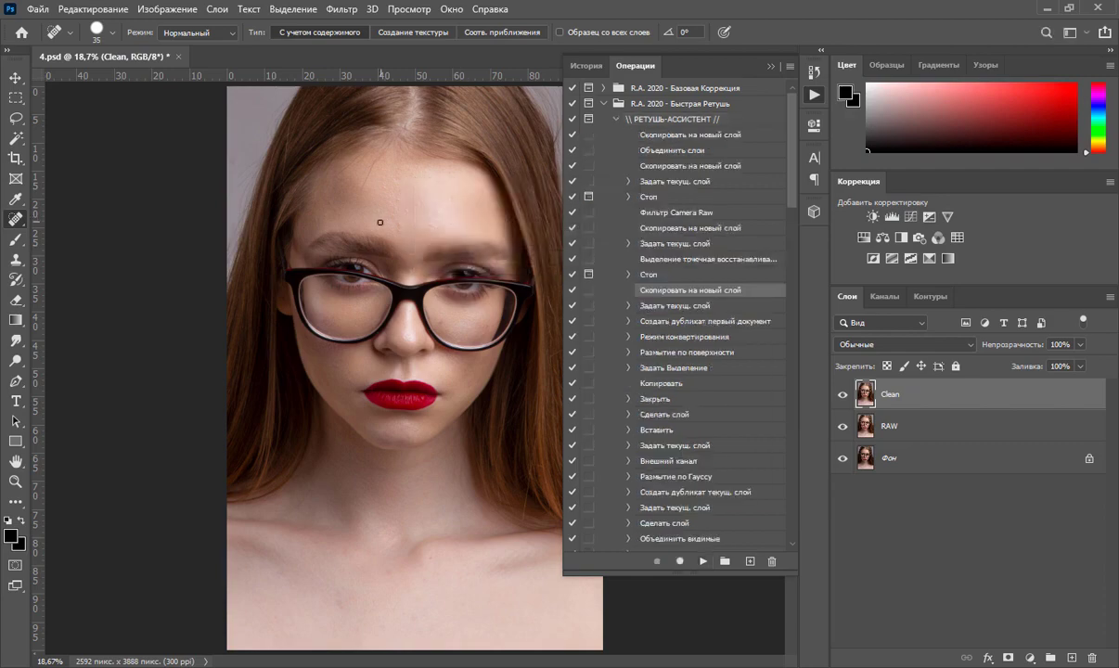
{"action": "scroll", "coordinate": [380, 223], "scroll_direction": "up", "scroll_amount": 5}
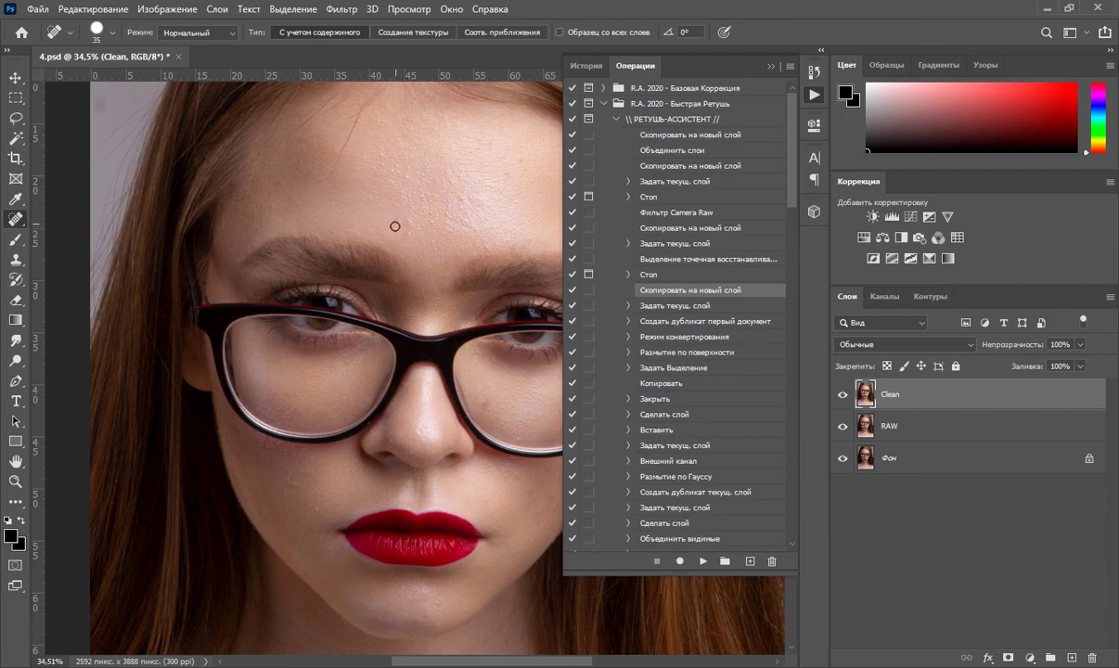
{"action": "left_click_drag", "start_coordinate": [451, 665], "coordinate": [472, 664]}
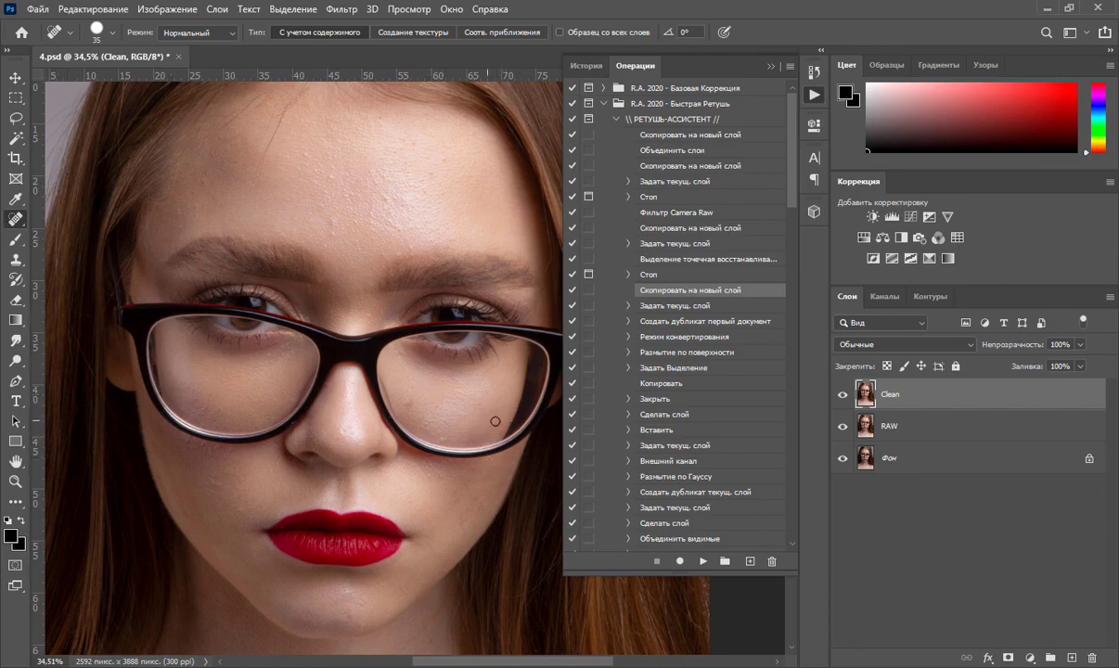
{"action": "left_click", "coordinate": [413, 408]}
{"action": "left_click_drag", "start_coordinate": [436, 436], "coordinate": [475, 436]}
{"action": "left_click", "coordinate": [215, 483]}
{"action": "left_click_drag", "start_coordinate": [398, 228], "coordinate": [405, 243]}
{"action": "left_click", "coordinate": [432, 174]}
{"action": "left_click_drag", "start_coordinate": [300, 147], "coordinate": [304, 157]}
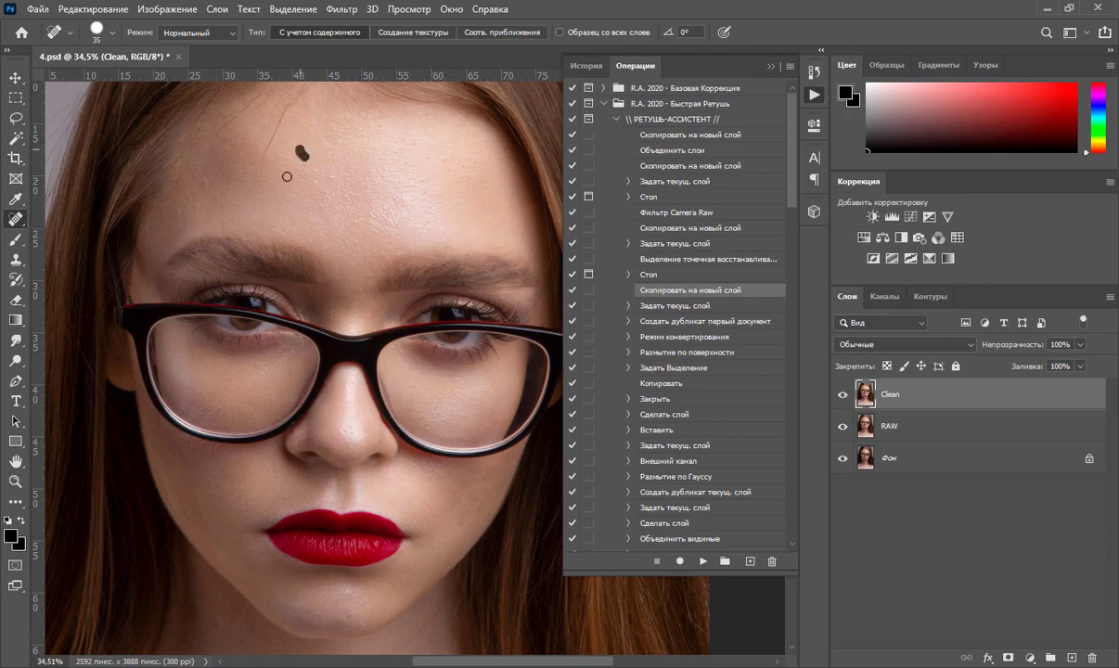
{"action": "left_click", "coordinate": [179, 225]}
{"action": "left_click_drag", "start_coordinate": [204, 175], "coordinate": [216, 201]}
{"action": "scroll", "coordinate": [432, 396], "scroll_direction": "down", "scroll_amount": 1}
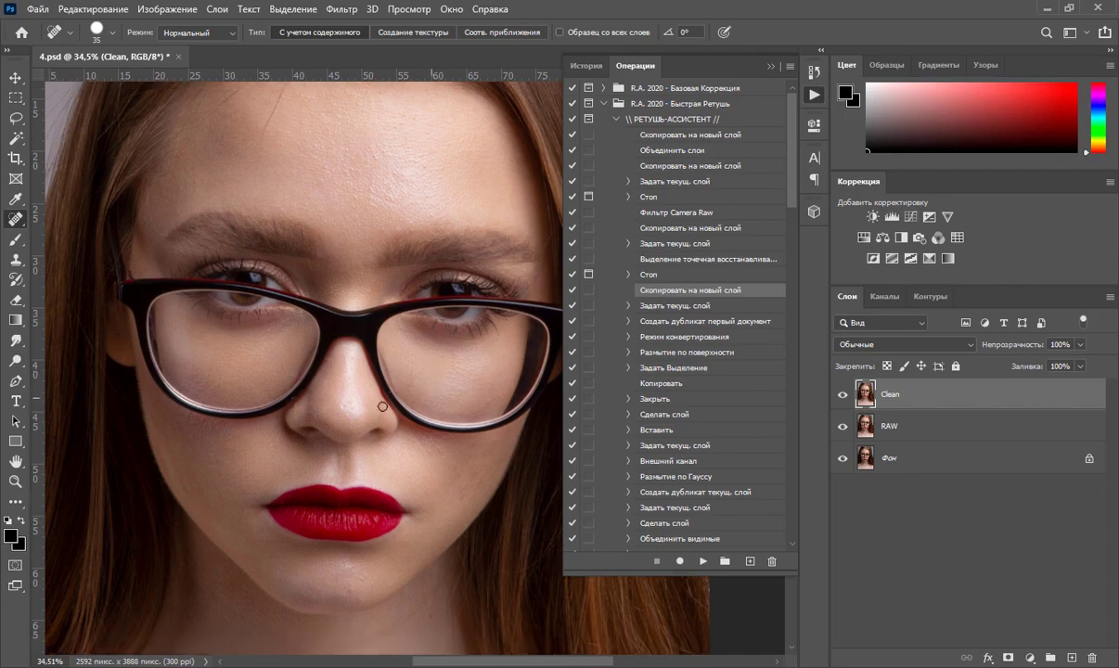
{"action": "left_click", "coordinate": [323, 386]}
- Resume the retouching action to its skin smoothing stage and paint the forehead white on the Skin Soften mask with the size 300 brush
{"action": "left_click", "coordinate": [703, 561]}
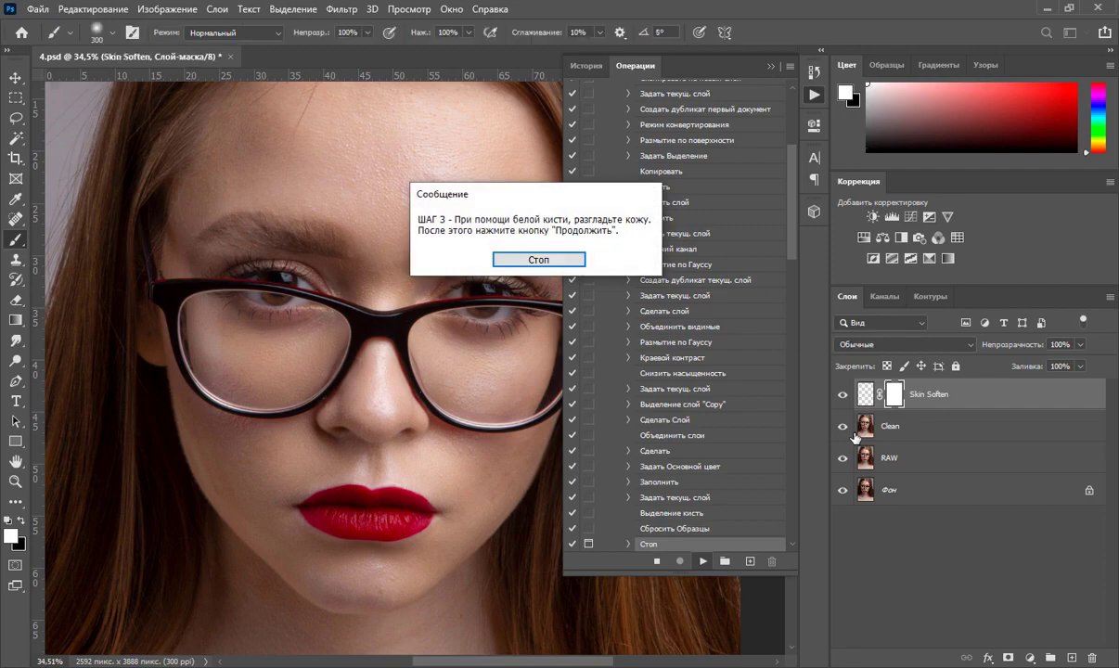
{"action": "left_click", "coordinate": [537, 261]}
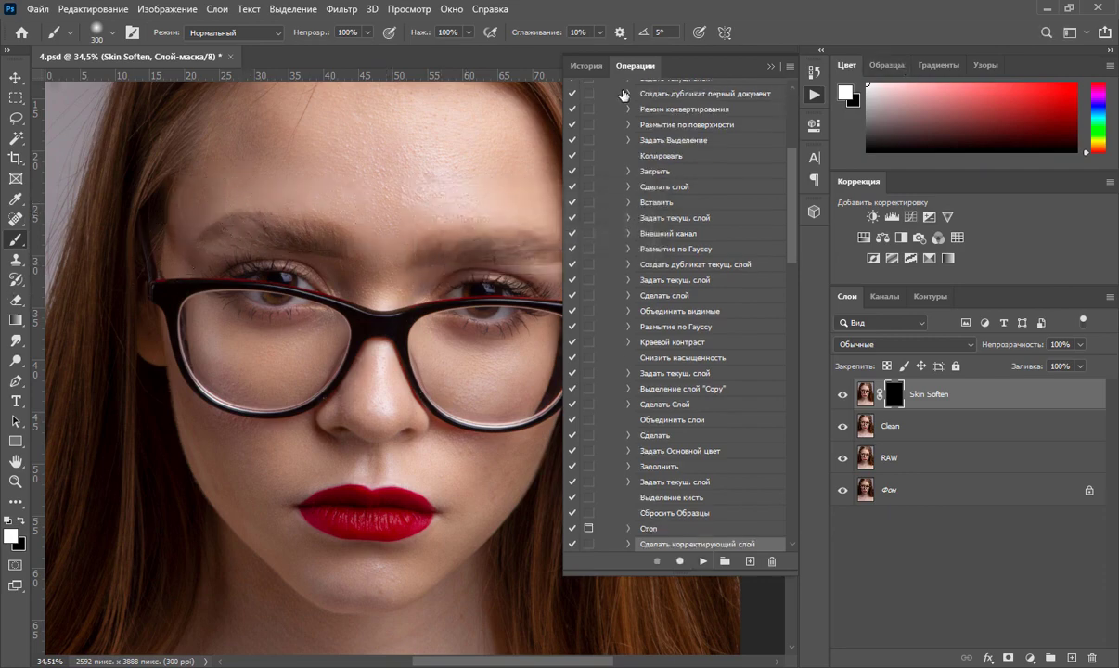
{"action": "scroll", "coordinate": [408, 176], "scroll_direction": "up", "scroll_amount": 2}
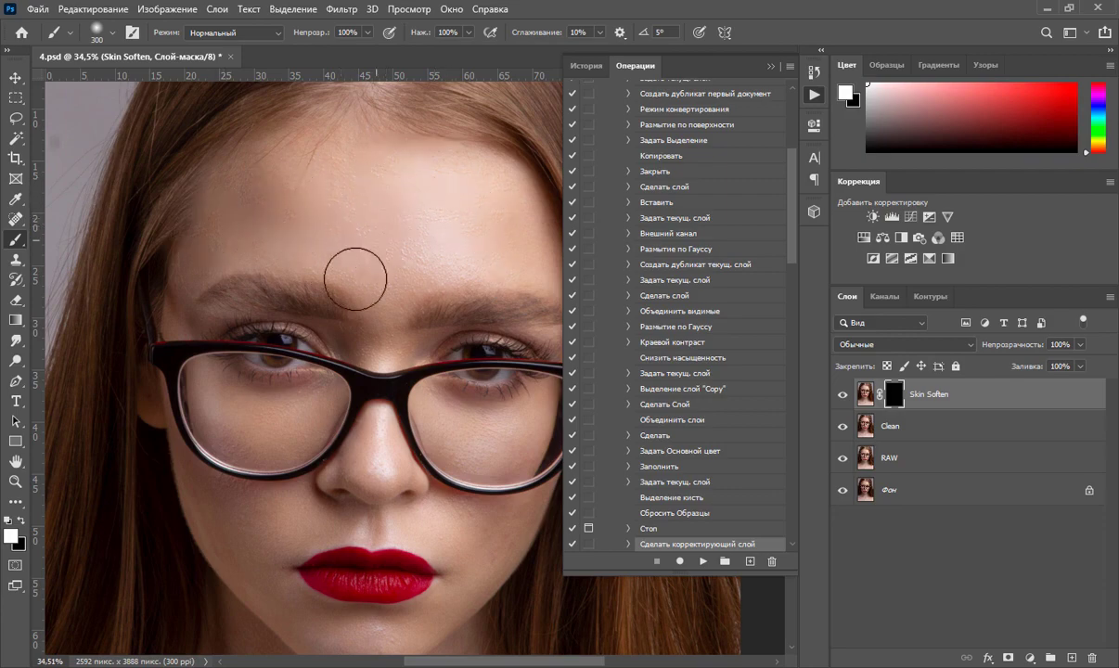
{"action": "mouse_move", "coordinate": [263, 256]}
{"action": "left_mouse_down"}
{"action": "mouse_move", "coordinate": [220, 235]}
{"action": "mouse_move", "coordinate": [443, 219]}
{"action": "mouse_move", "coordinate": [486, 253]}
{"action": "mouse_move", "coordinate": [506, 227]}
{"action": "left_mouse_up"}
- Paint the skin behind both lenses and on the cheeks and chin into the Skin Soften mask with a size 200 brush
{"action": "scroll", "coordinate": [506, 226], "scroll_direction": "down", "scroll_amount": 2}
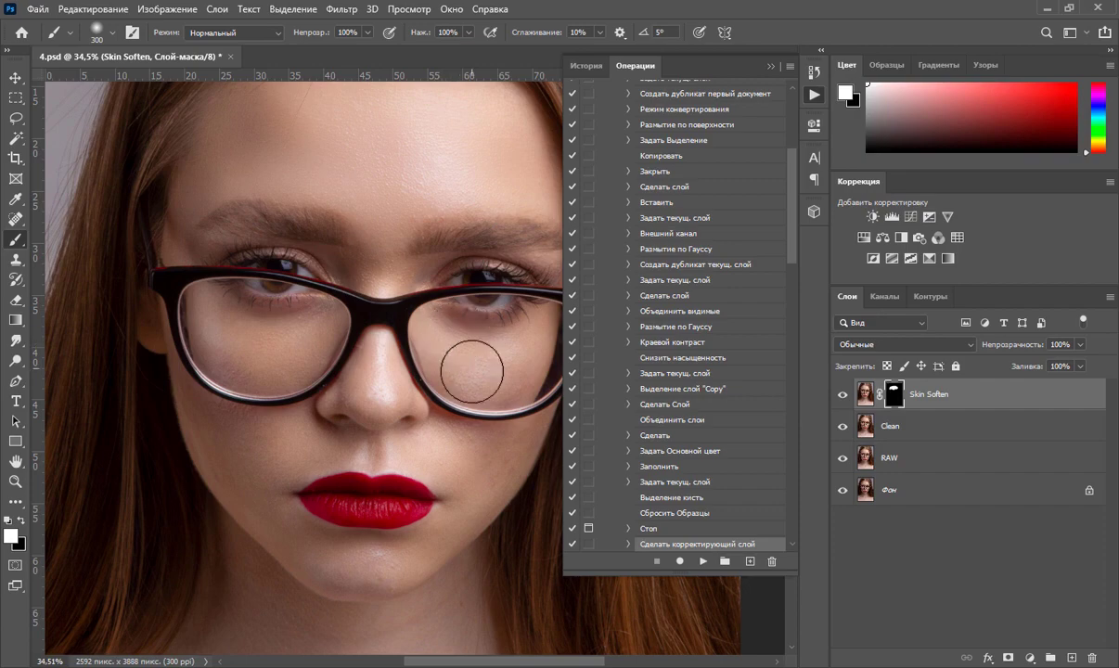
{"action": "key", "text": "bracketleft"}
{"action": "key", "text": "bracketleft"}
{"action": "mouse_move", "coordinate": [456, 354]}
{"action": "left_mouse_down"}
{"action": "mouse_move", "coordinate": [520, 368]}
{"action": "mouse_move", "coordinate": [454, 379]}
{"action": "mouse_move", "coordinate": [482, 384]}
{"action": "mouse_move", "coordinate": [427, 358]}
{"action": "left_mouse_up"}
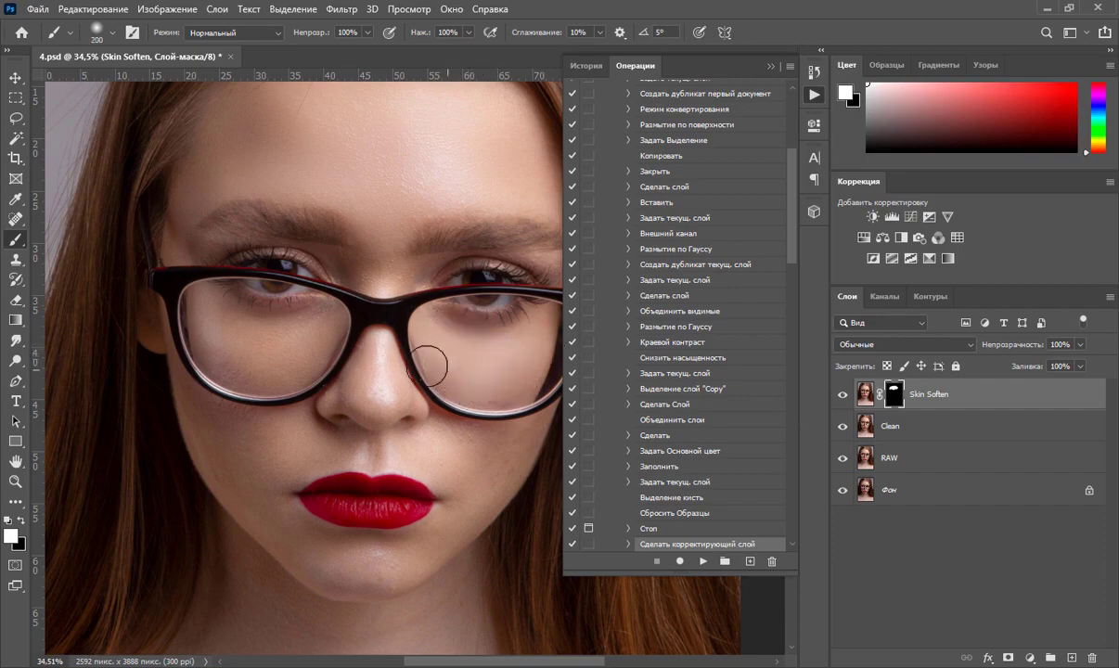
{"action": "mouse_move", "coordinate": [286, 340]}
{"action": "left_mouse_down"}
{"action": "mouse_move", "coordinate": [205, 321]}
{"action": "mouse_move", "coordinate": [211, 349]}
{"action": "mouse_move", "coordinate": [225, 313]}
{"action": "left_mouse_up"}
{"action": "mouse_move", "coordinate": [231, 487]}
{"action": "left_mouse_down"}
{"action": "mouse_move", "coordinate": [206, 419]}
{"action": "mouse_move", "coordinate": [279, 432]}
{"action": "mouse_move", "coordinate": [281, 544]}
{"action": "mouse_move", "coordinate": [396, 586]}
{"action": "mouse_move", "coordinate": [303, 520]}
{"action": "mouse_move", "coordinate": [441, 470]}
{"action": "mouse_move", "coordinate": [430, 411]}
{"action": "mouse_move", "coordinate": [514, 446]}
{"action": "left_mouse_up"}
- Smooth the nose and the area above the upper lip on the Skin Soften mask, reducing the brush down to size 90
{"action": "key", "text": "bracketleft"}
{"action": "key", "text": "bracketleft"}
{"action": "key", "text": "bracketleft"}
{"action": "mouse_move", "coordinate": [363, 389]}
{"action": "left_mouse_down"}
{"action": "mouse_move", "coordinate": [383, 355]}
{"action": "mouse_move", "coordinate": [368, 391]}
{"action": "mouse_move", "coordinate": [354, 391]}
{"action": "mouse_move", "coordinate": [375, 397]}
{"action": "mouse_move", "coordinate": [392, 378]}
{"action": "mouse_move", "coordinate": [391, 344]}
{"action": "mouse_move", "coordinate": [375, 342]}
{"action": "mouse_move", "coordinate": [354, 397]}
{"action": "left_mouse_up"}
{"action": "key", "text": "bracketleft"}
{"action": "key", "text": "bracketleft"}
{"action": "mouse_move", "coordinate": [384, 453]}
{"action": "left_mouse_down"}
{"action": "mouse_move", "coordinate": [338, 456]}
{"action": "mouse_move", "coordinate": [347, 434]}
{"action": "mouse_move", "coordinate": [380, 462]}
{"action": "left_mouse_up"}
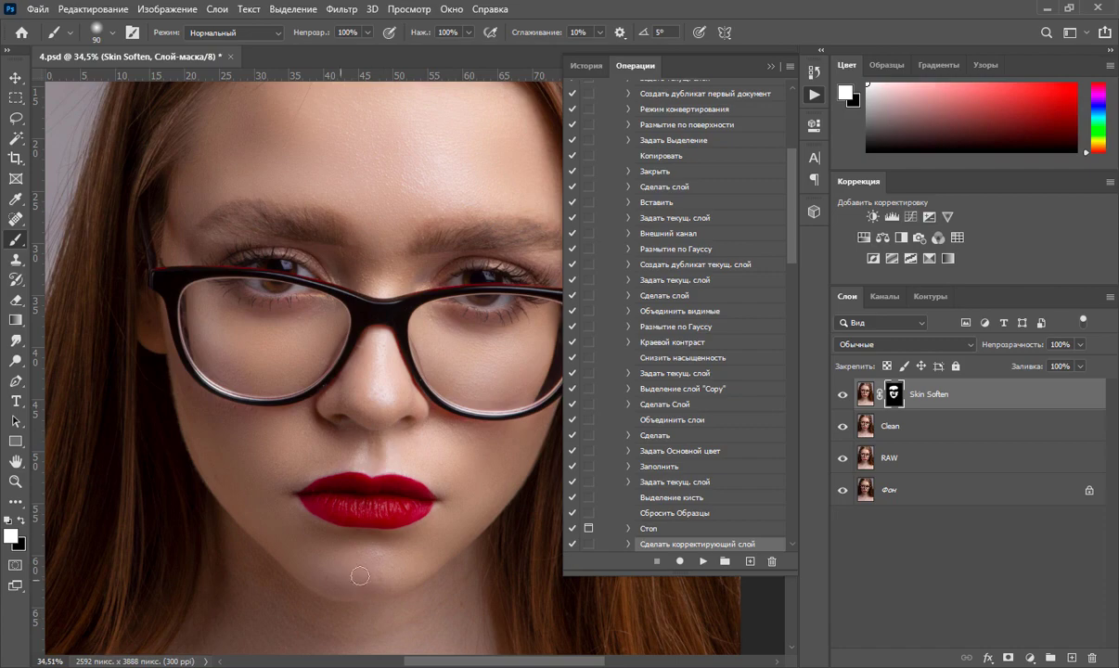
- Extend the Skin Soften mask over the neck and shoulders with a size 400 brush, and set the layer's opacity to 70%
{"action": "scroll", "coordinate": [453, 375], "scroll_direction": "down", "scroll_amount": 3}
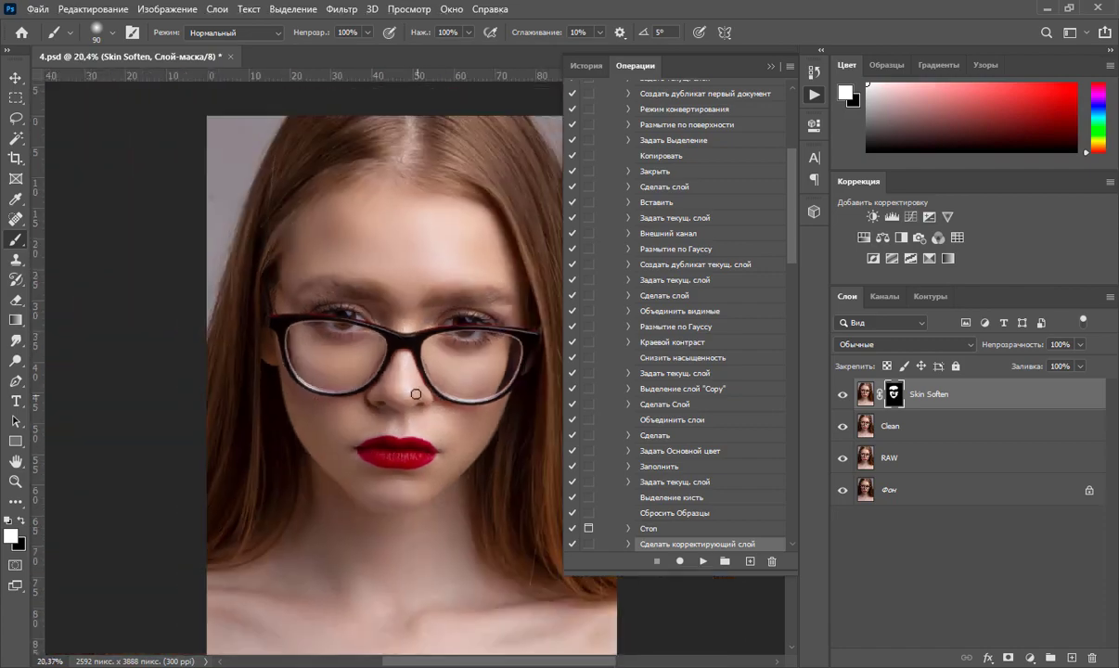
{"action": "scroll", "coordinate": [749, 235], "scroll_direction": "down", "scroll_amount": 3}
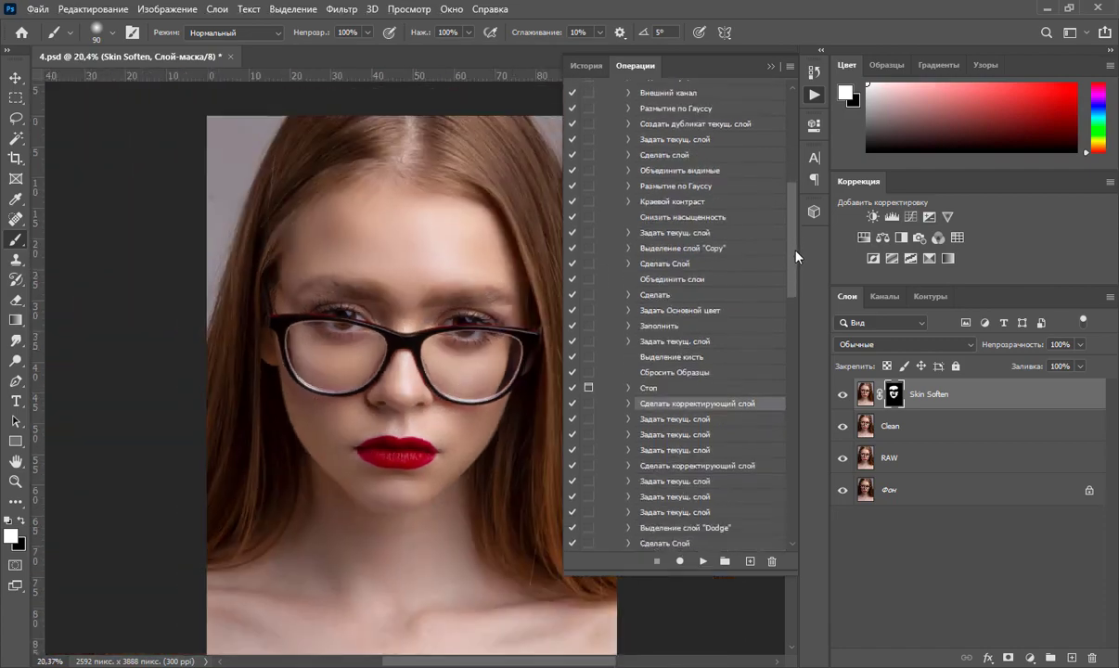
{"action": "key", "text": "bracketright"}
{"action": "key", "text": "bracketright"}
{"action": "key", "text": "bracketright"}
{"action": "key", "text": "bracketright"}
{"action": "key", "text": "bracketright"}
{"action": "key", "text": "bracketright"}
{"action": "key", "text": "bracketright"}
{"action": "key", "text": "bracketright"}
{"action": "left_click", "coordinate": [1080, 344]}
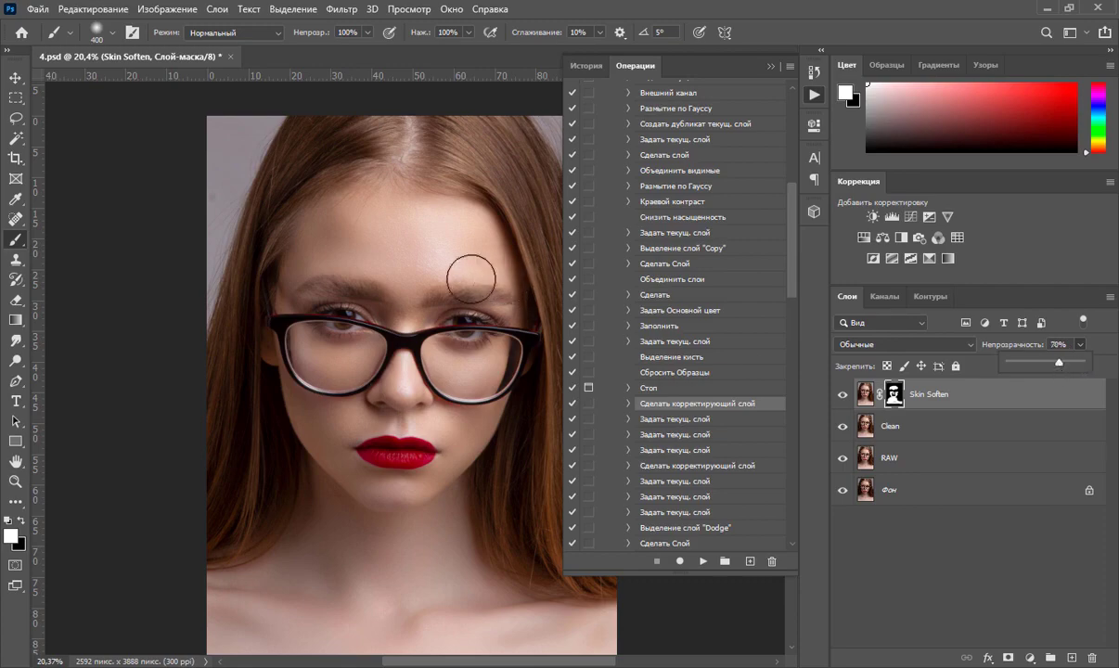
- Examine the smoothed skin up close and across the whole portrait, comparing it with the Skin Soften layer hidden and shown
{"action": "scroll", "coordinate": [418, 258], "scroll_direction": "up", "scroll_amount": 5, "text": "alt"}
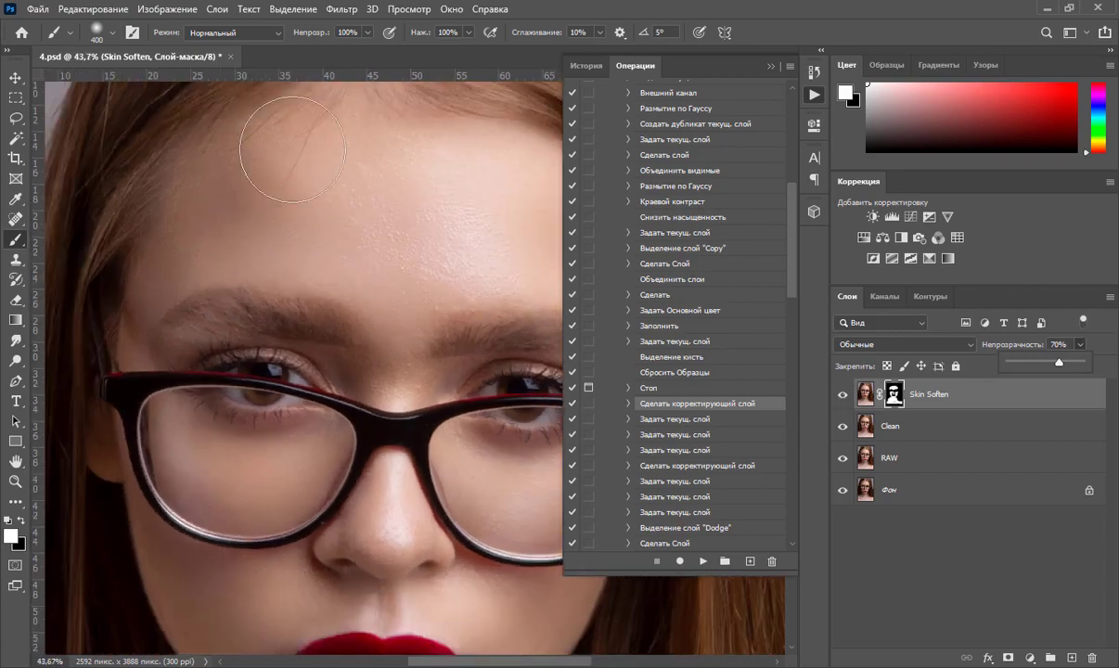
{"action": "scroll", "coordinate": [295, 205], "scroll_direction": "down", "scroll_amount": 5, "text": "alt"}
{"action": "scroll", "coordinate": [405, 271], "scroll_direction": "up", "scroll_amount": 3, "text": "alt"}
{"action": "scroll", "coordinate": [405, 272], "scroll_direction": "down", "scroll_amount": 2, "text": "alt"}
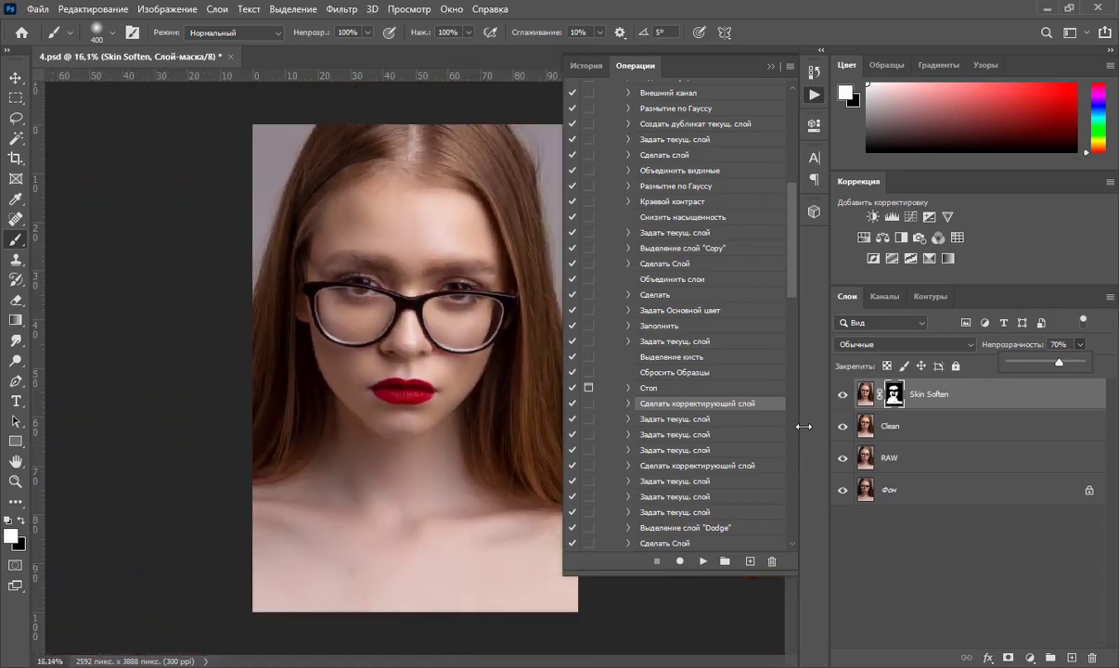
{"action": "left_click", "coordinate": [842, 396]}
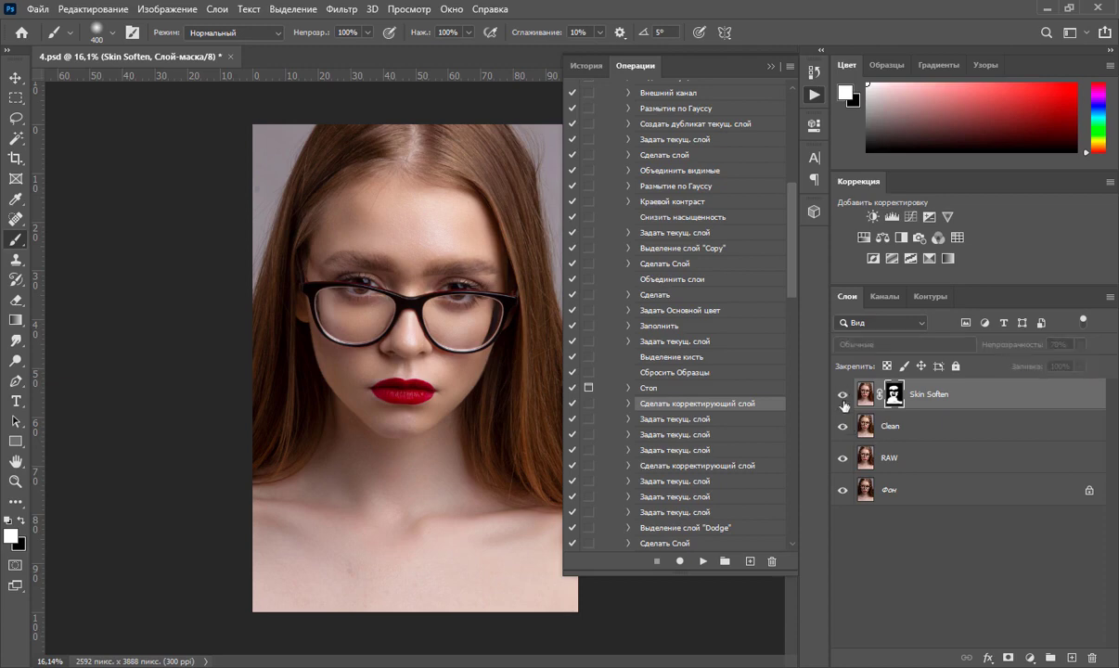
{"action": "left_click", "coordinate": [841, 396]}
{"action": "left_click", "coordinate": [843, 397]}
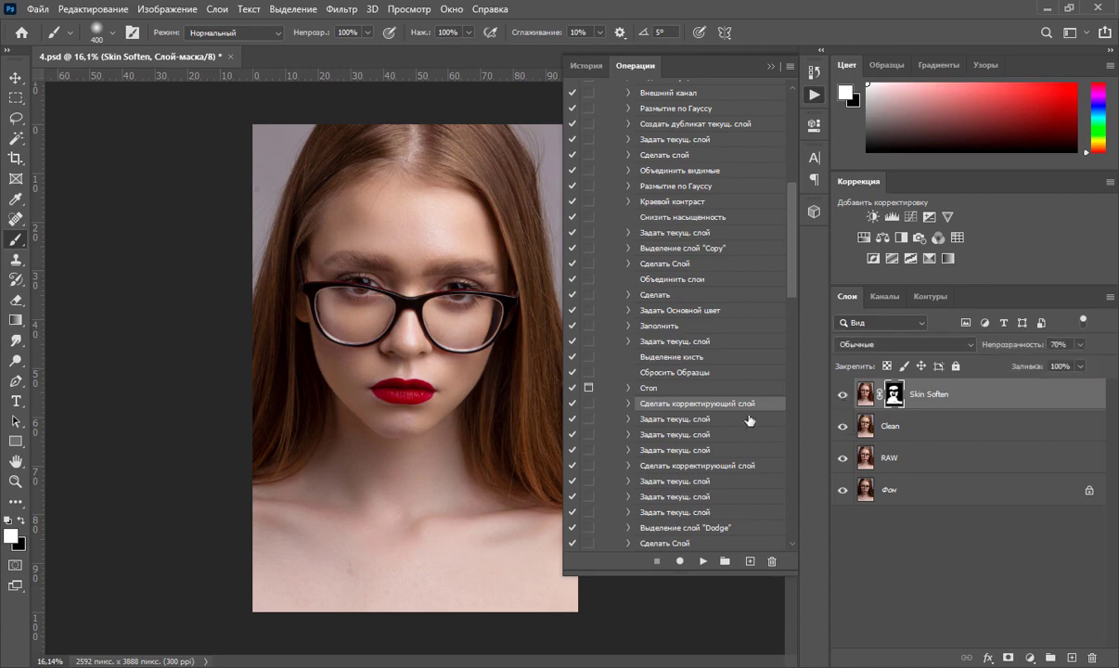
{"action": "left_click", "coordinate": [14, 482]}
{"action": "left_click", "coordinate": [403, 367]}
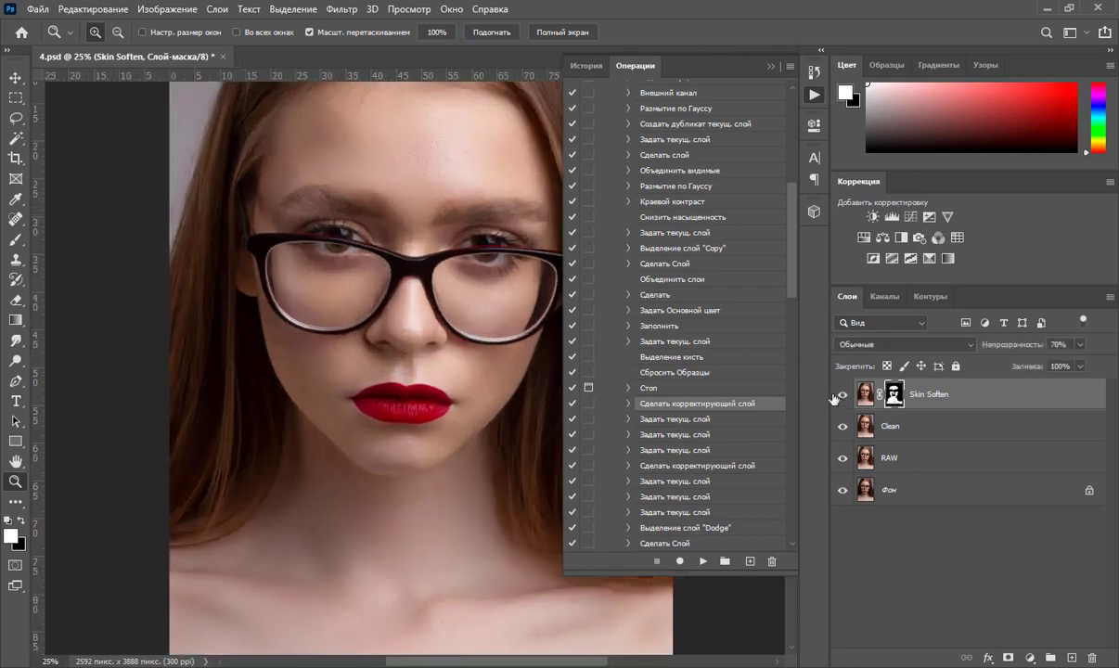
- Resume the retouching action to create the Dodge & Burn group, and clear the action list away from the portrait
{"action": "scroll", "coordinate": [696, 361], "scroll_direction": "up", "scroll_amount": 1}
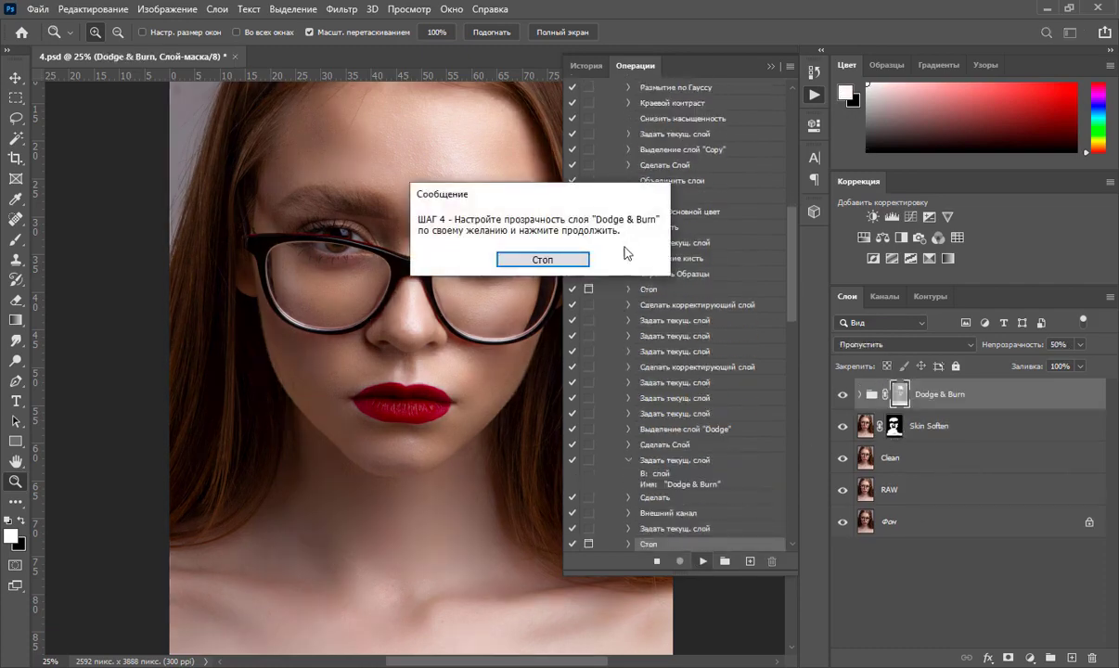
{"action": "left_click", "coordinate": [542, 259]}
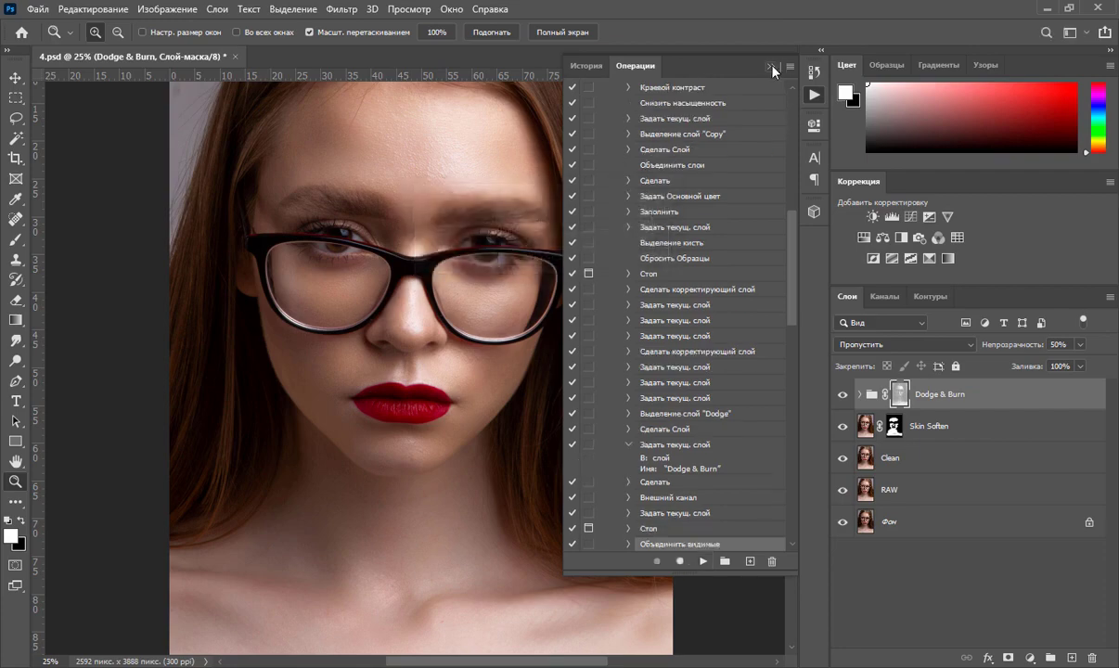
{"action": "left_click", "coordinate": [770, 67]}
{"action": "left_click", "coordinate": [487, 197], "text": "alt"}
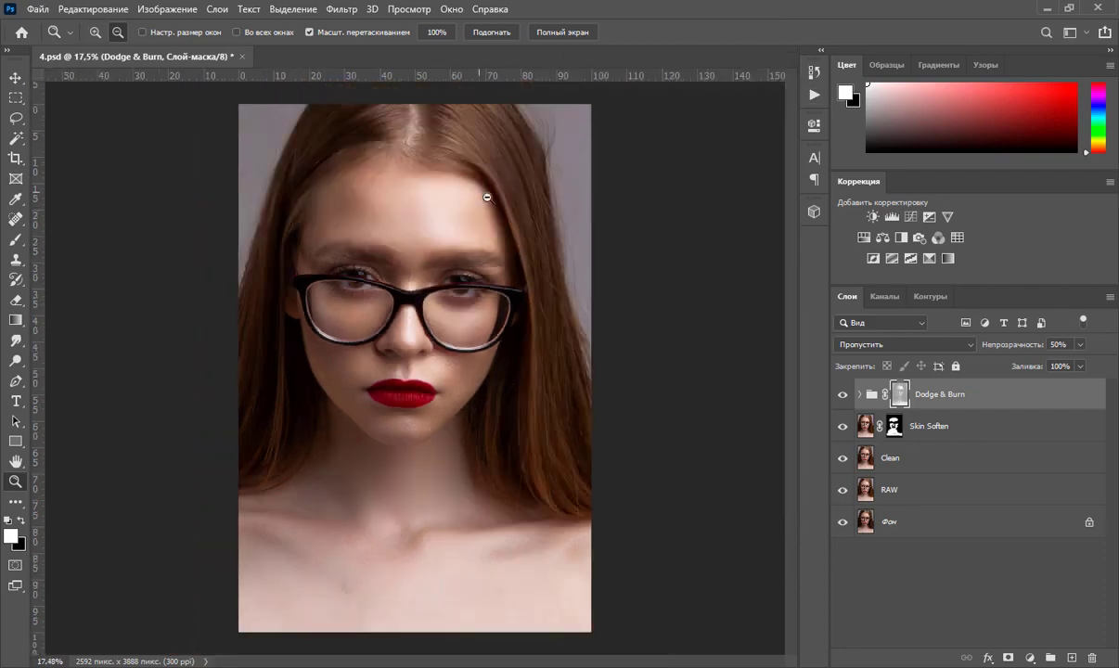
- Zoom in on the face and set the Dodge & Burn group's opacity to 20%
{"action": "left_click_drag", "start_coordinate": [499, 190], "coordinate": [643, 312]}
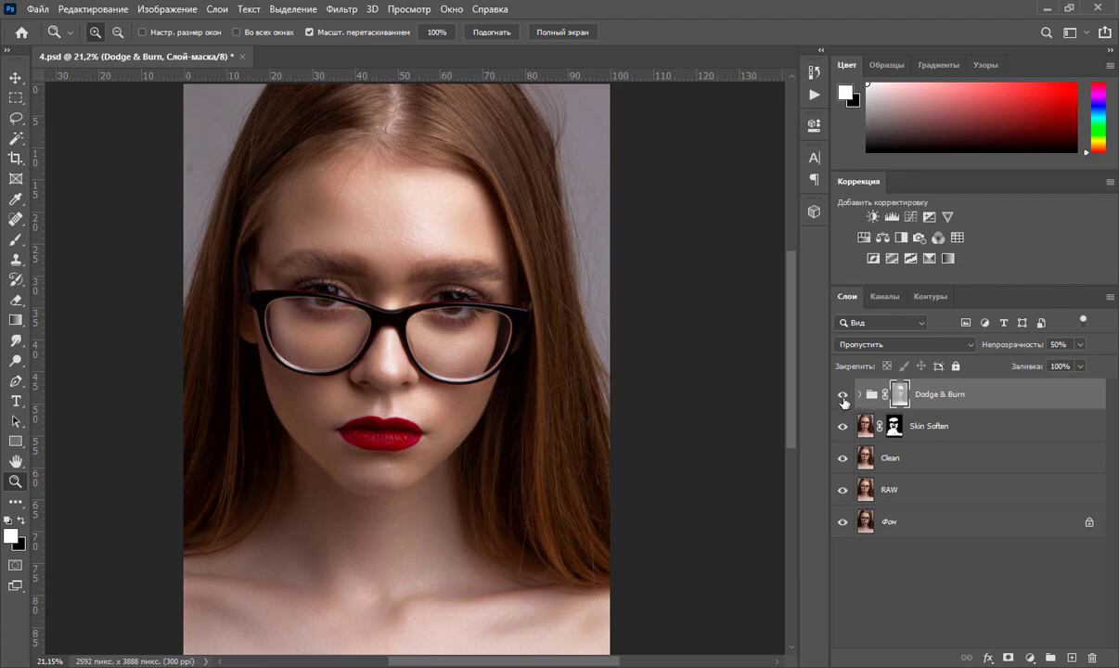
{"action": "left_click_drag", "start_coordinate": [1016, 345], "coordinate": [1052, 368]}
{"action": "left_click", "coordinate": [1081, 344]}
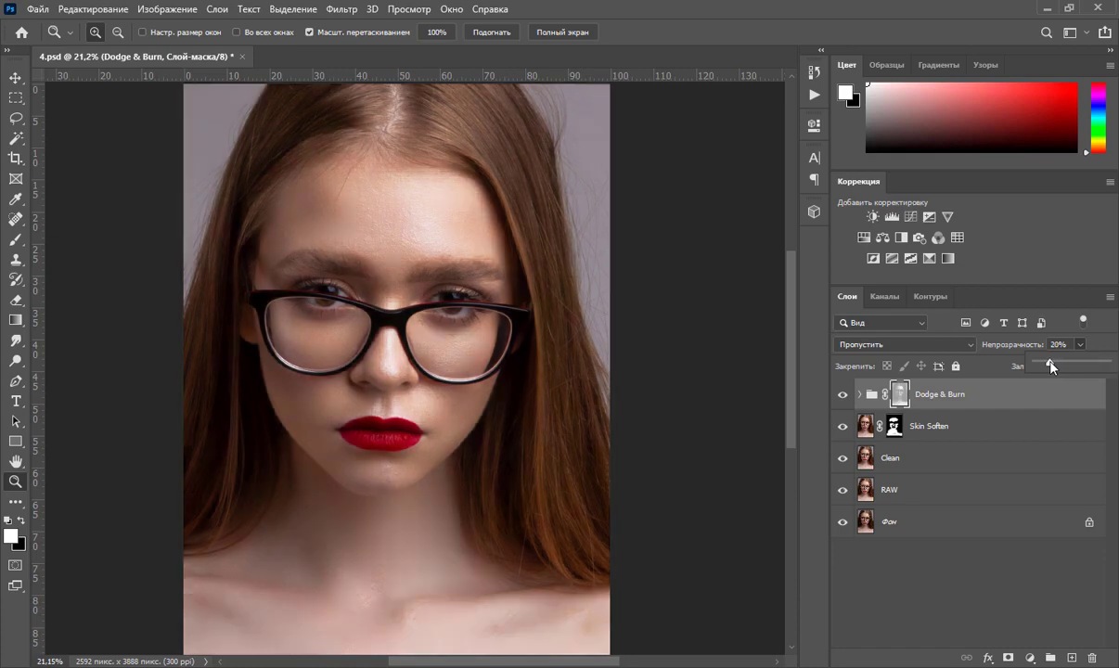
- Resume the retouching action through its sharpening stage to the end, applying Surface Blur with radius 5 and threshold 20
{"action": "left_click", "coordinate": [814, 94]}
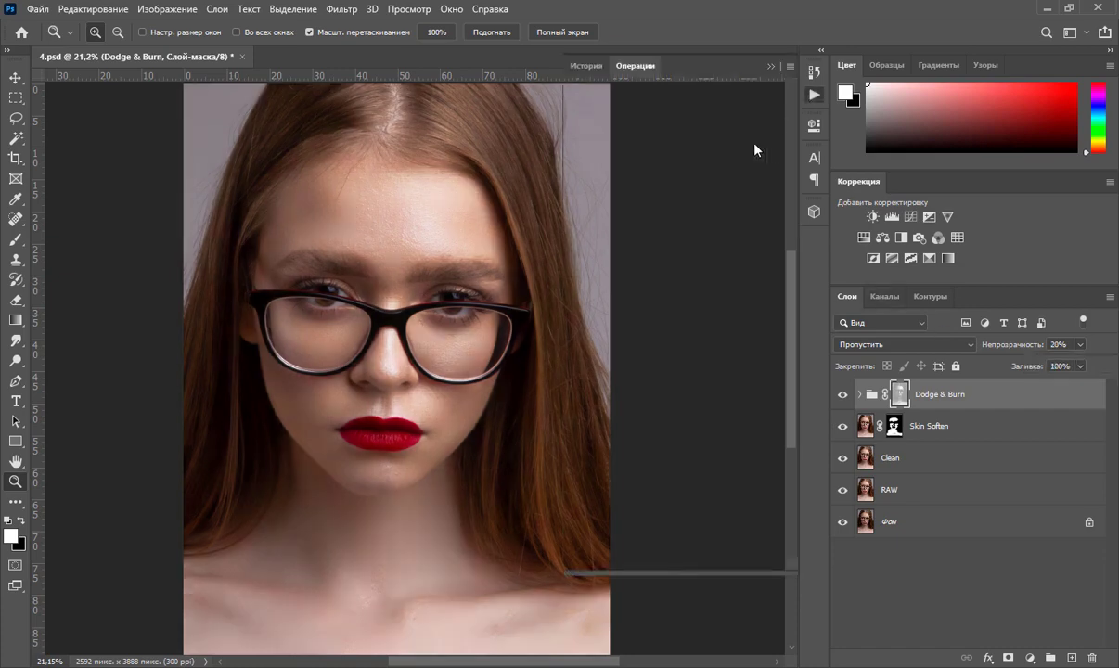
{"action": "left_click", "coordinate": [702, 560]}
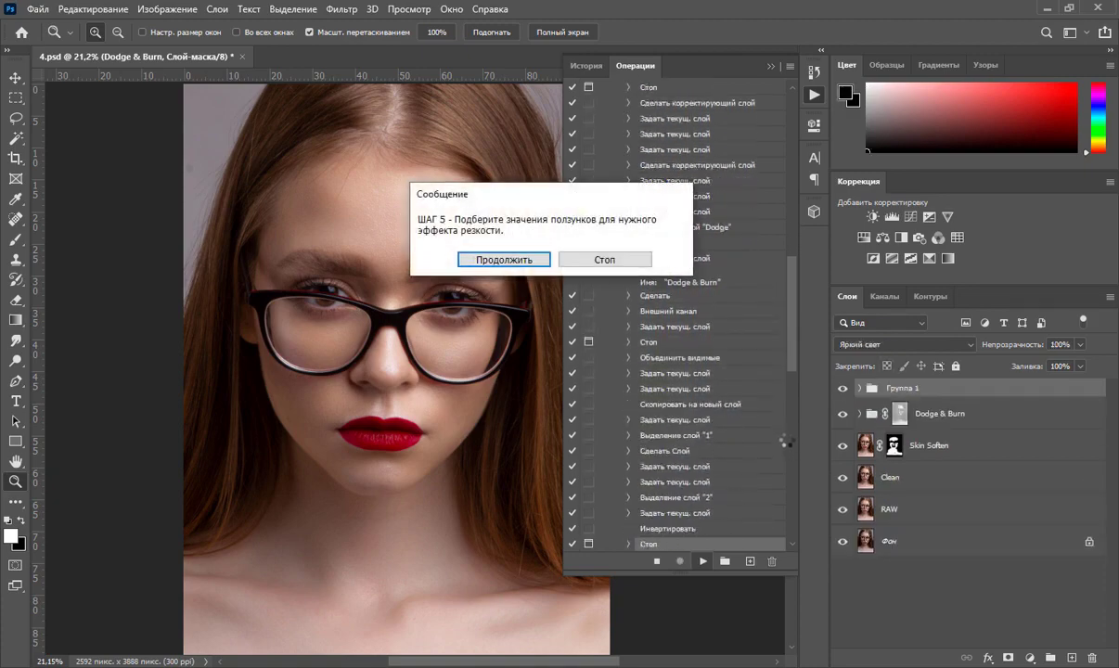
{"action": "left_click", "coordinate": [504, 260]}
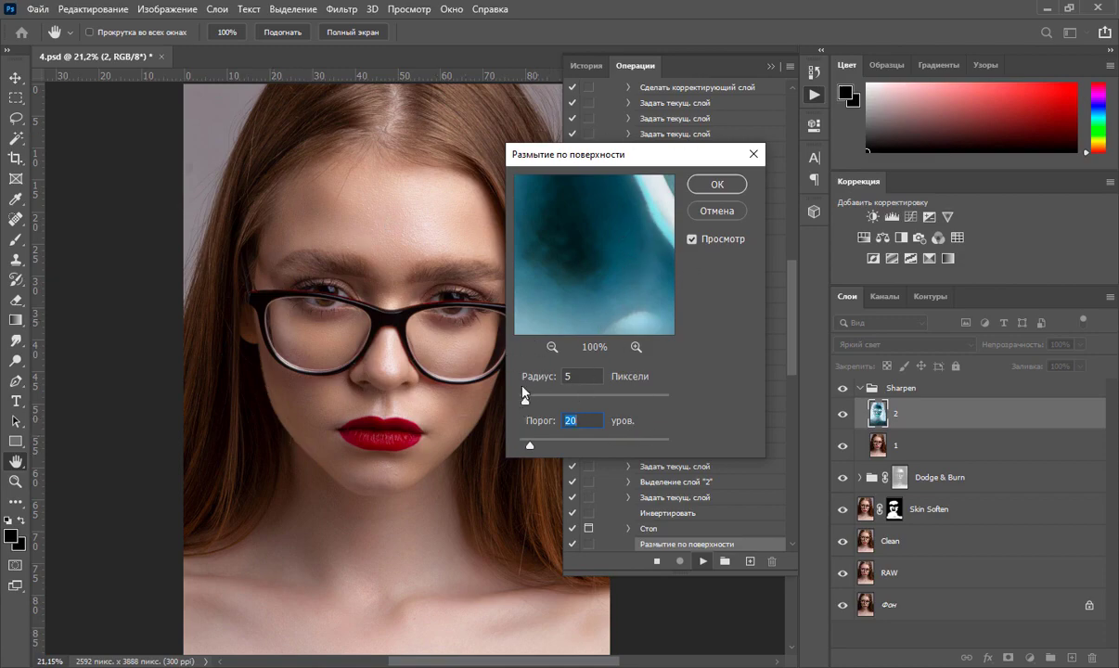
{"action": "left_click_drag", "start_coordinate": [533, 401], "coordinate": [538, 403]}
{"action": "left_click_drag", "start_coordinate": [534, 401], "coordinate": [520, 401]}
{"action": "type", "text": "5"}
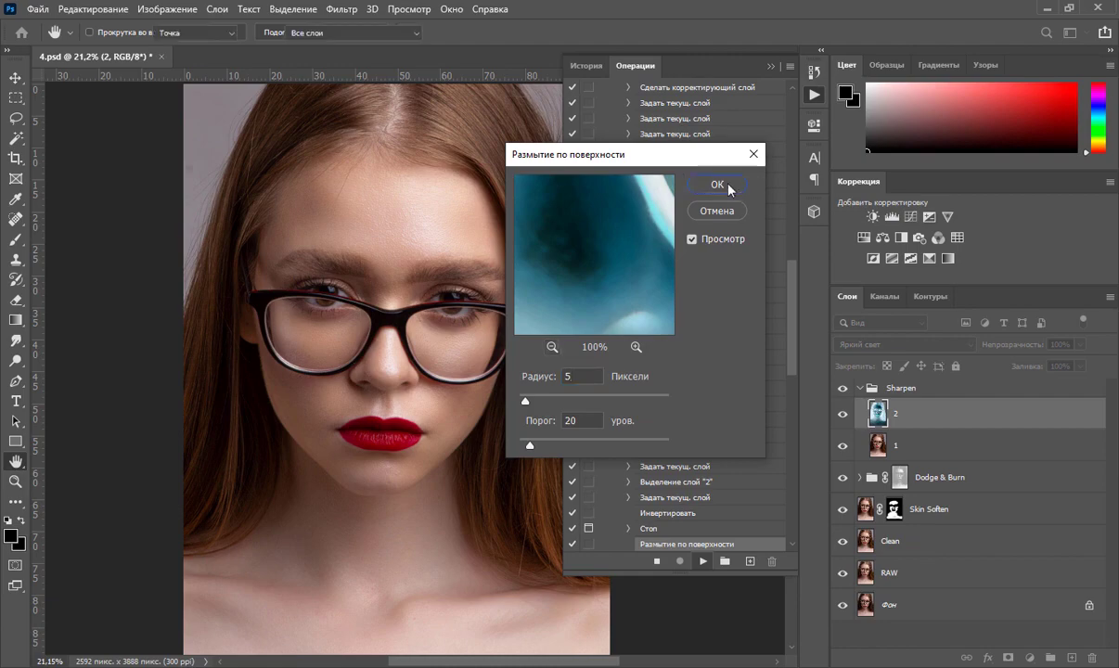
{"action": "left_click", "coordinate": [731, 189]}
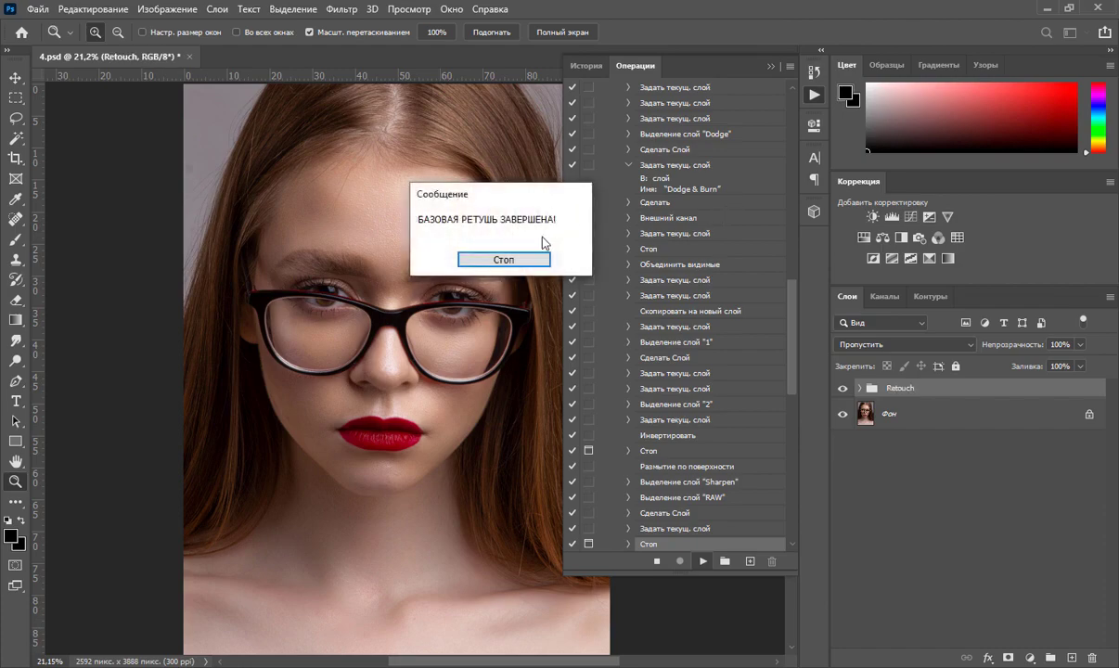
{"action": "left_click", "coordinate": [529, 264]}
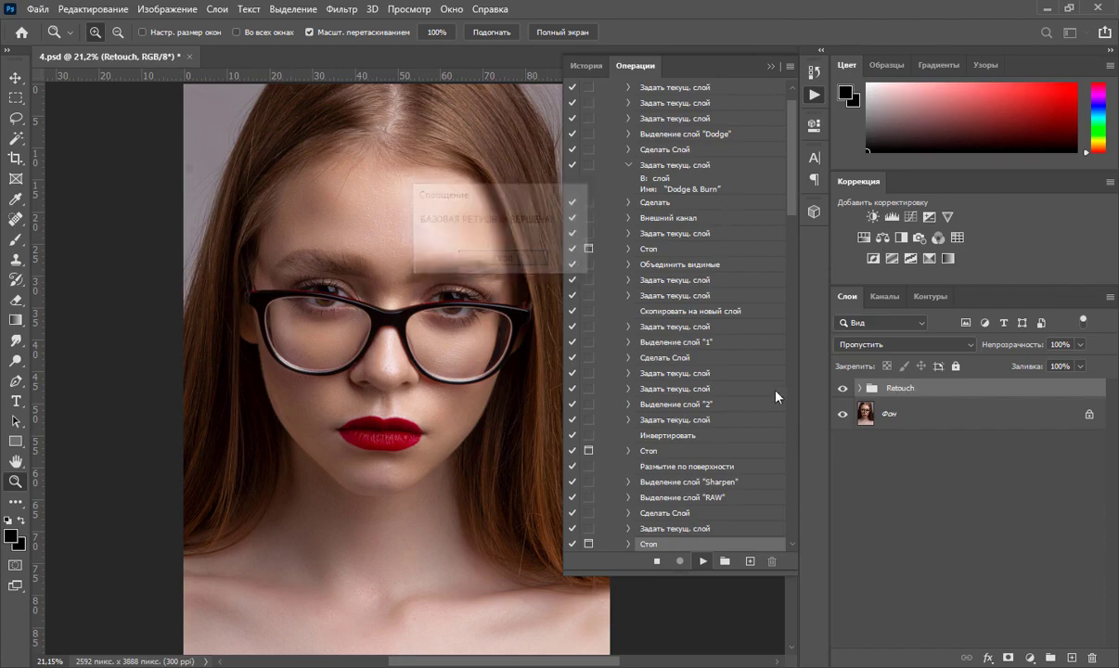
- Compare the portrait with the Retouch group hidden and shown, and merge all visible layers into the background
{"action": "left_click", "coordinate": [843, 389]}
{"action": "left_click", "coordinate": [842, 388]}
{"action": "left_click", "coordinate": [842, 389]}
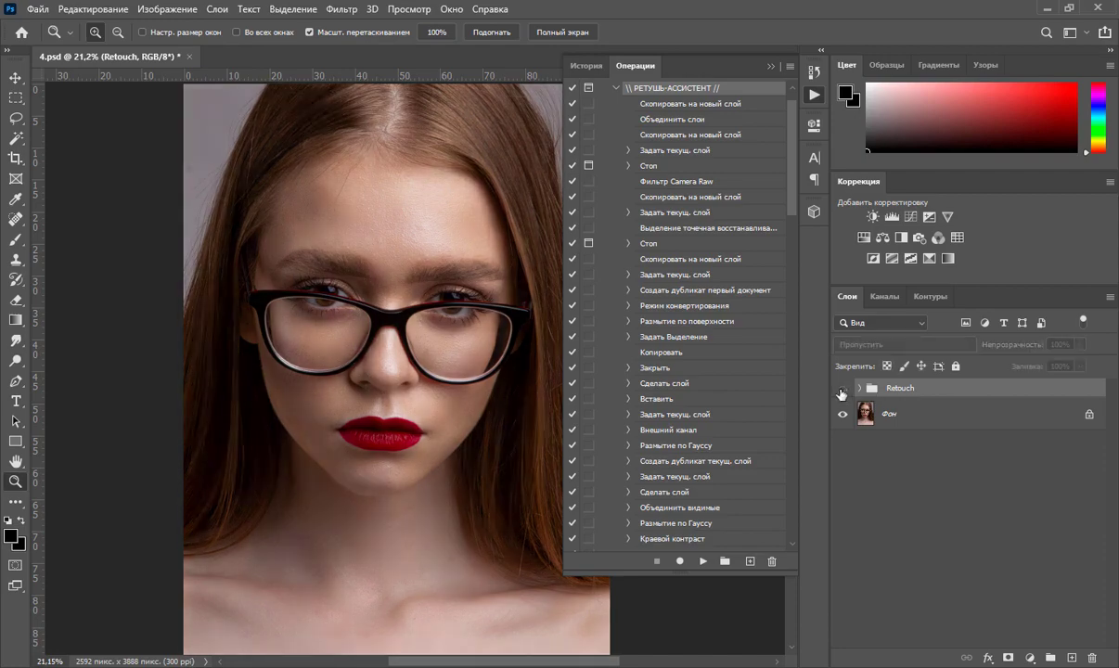
{"action": "left_click", "coordinate": [842, 390]}
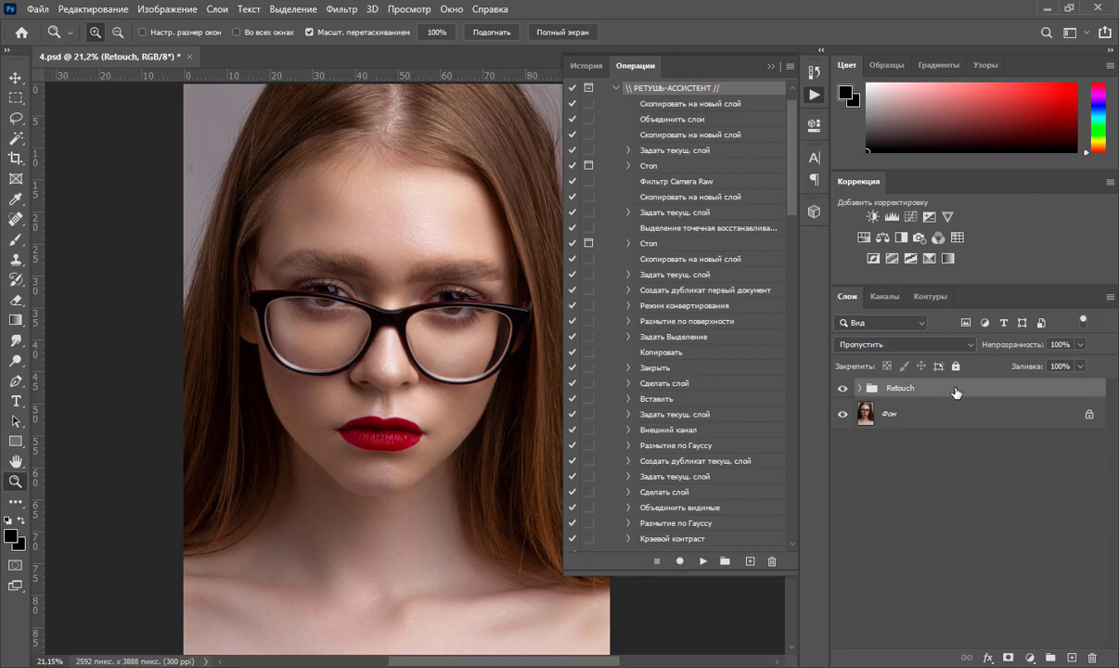
{"action": "key", "text": "ctrl+shift+e"}
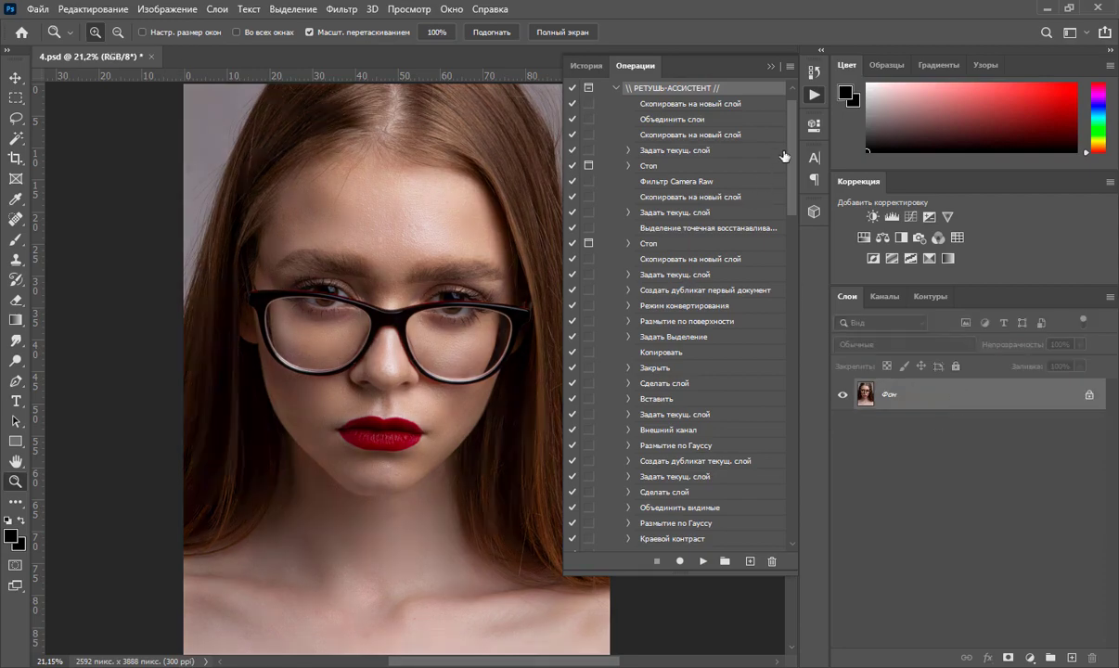
- Collapse the retouching assistant action and run "АВТОРЕТУШЬ - Метод 2" from the R.A. 2020 quick retouch set
{"action": "left_click", "coordinate": [616, 87]}
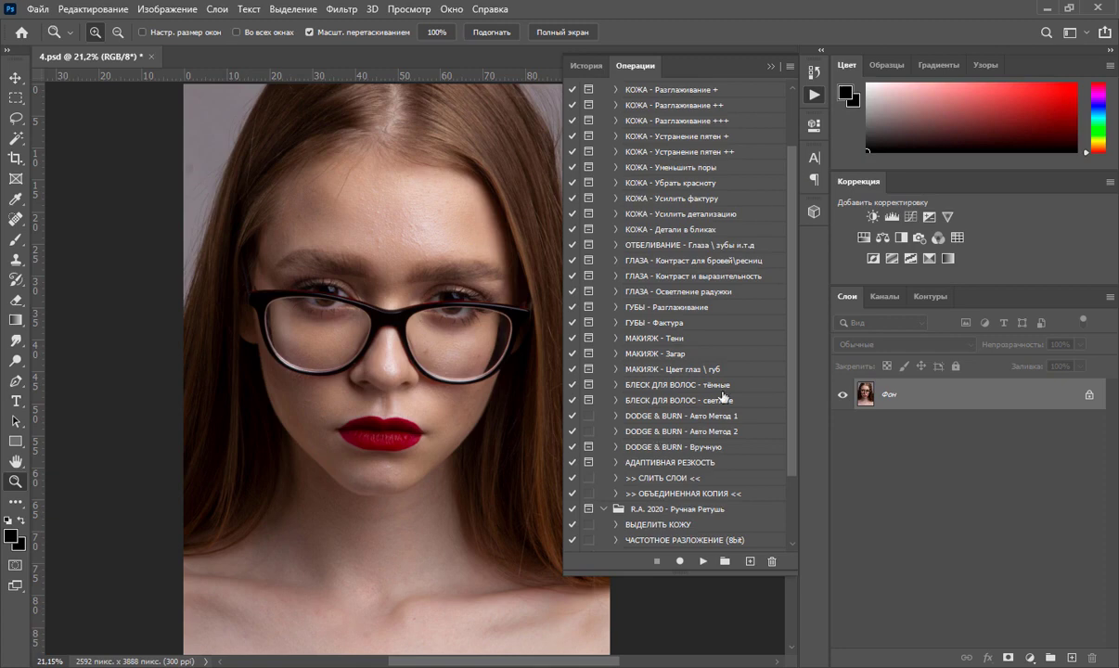
{"action": "scroll", "coordinate": [684, 417], "scroll_direction": "up", "scroll_amount": 3}
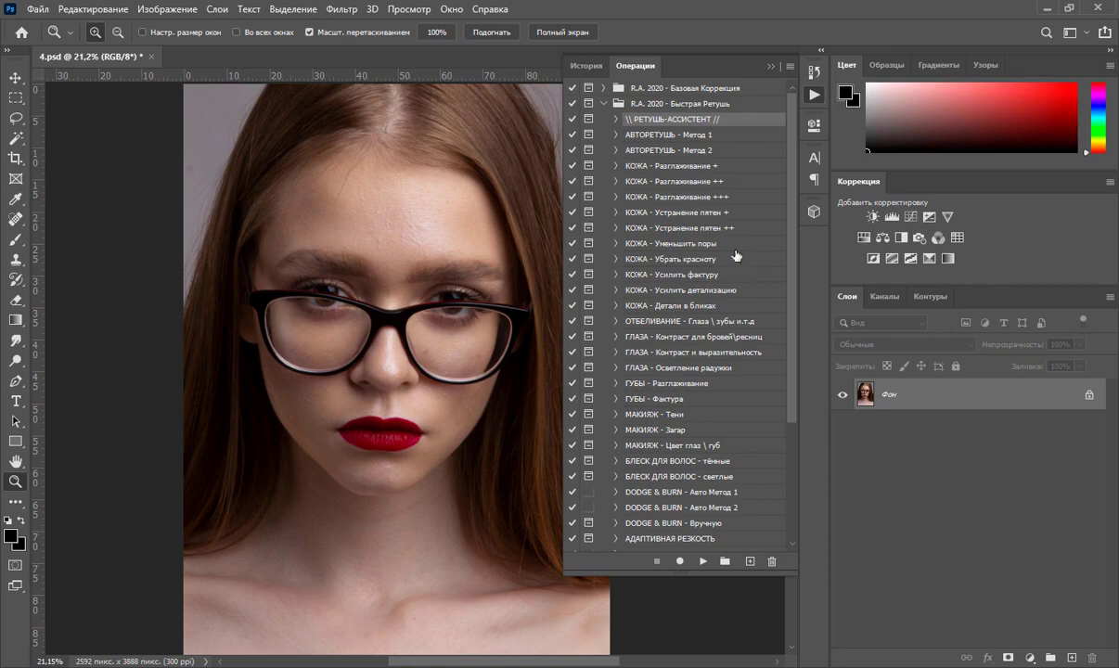
{"action": "left_click", "coordinate": [672, 137]}
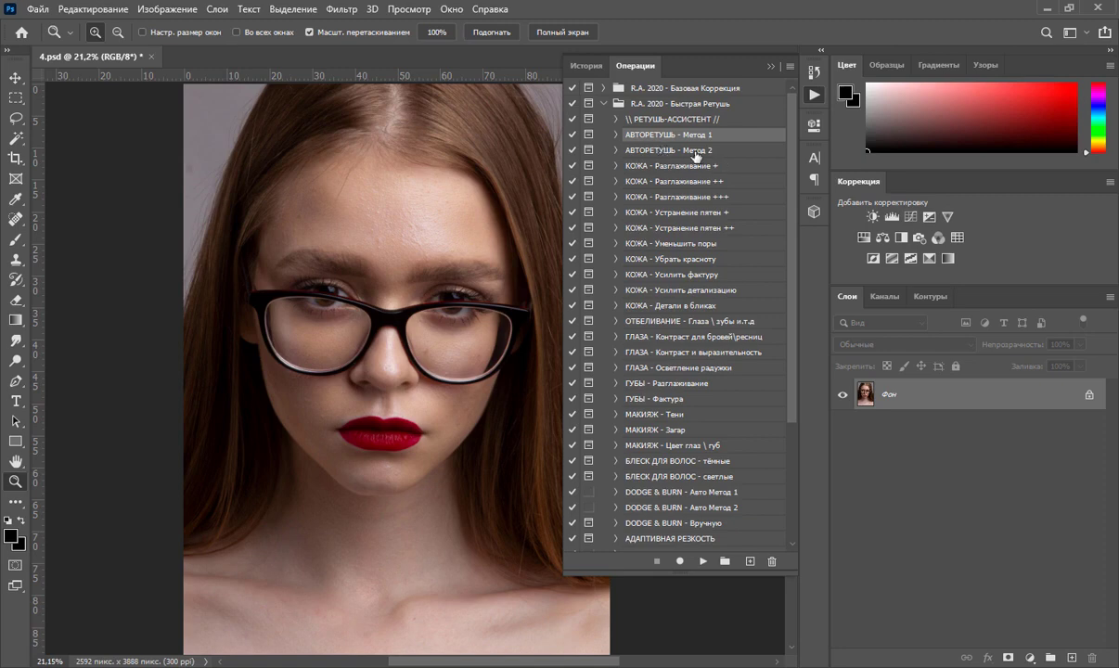
{"action": "left_click", "coordinate": [627, 150]}
{"action": "left_click", "coordinate": [703, 562]}
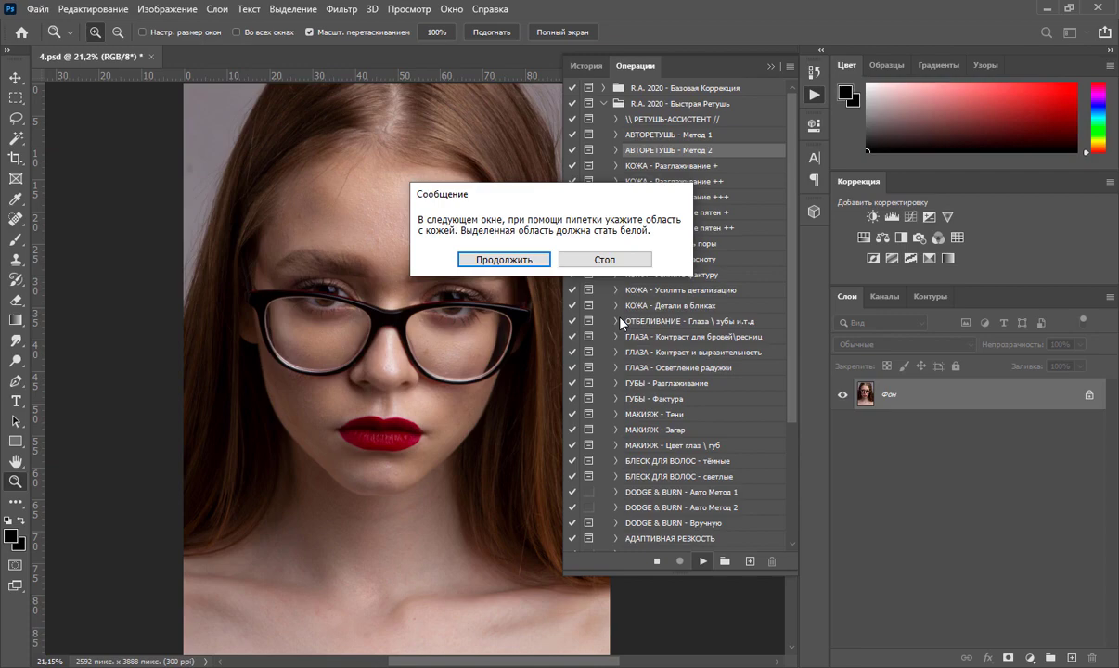
- Select the skin with the Color Range skin tones option (Телесные тона), and let the auto-retouch action finish
{"action": "left_click", "coordinate": [473, 259]}
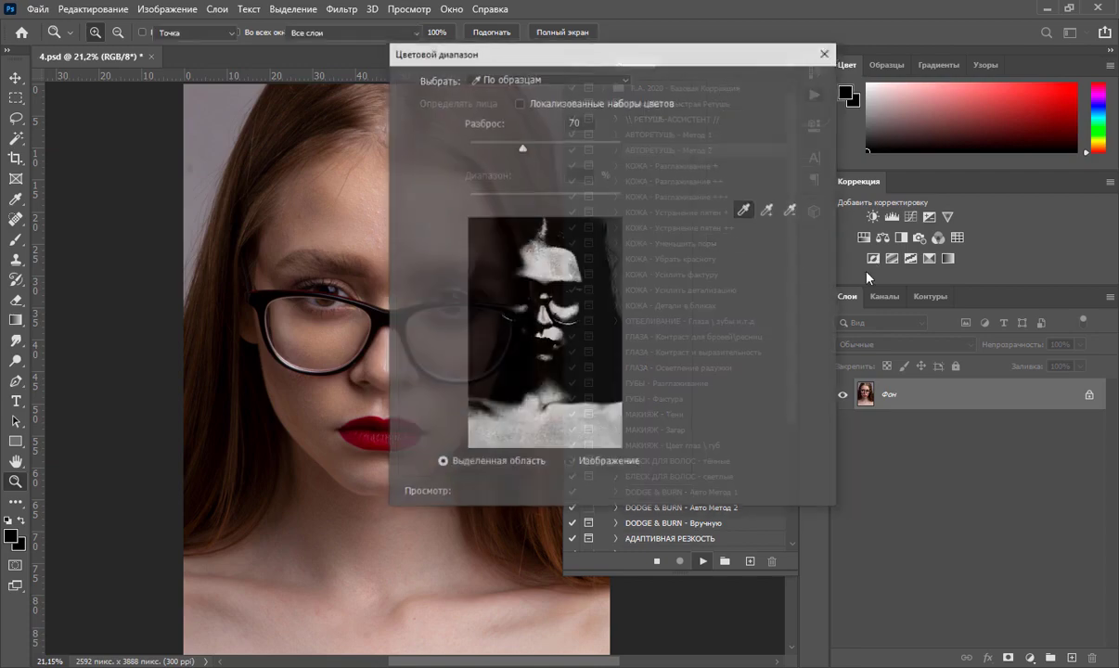
{"action": "left_click", "coordinate": [612, 80]}
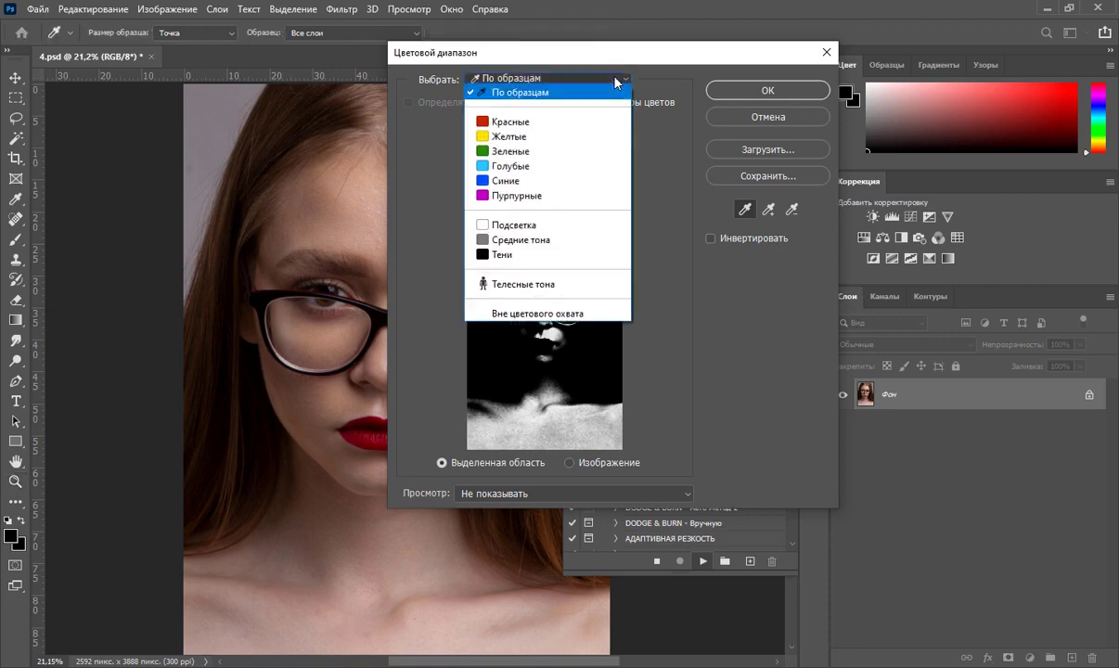
{"action": "left_click", "coordinate": [522, 284]}
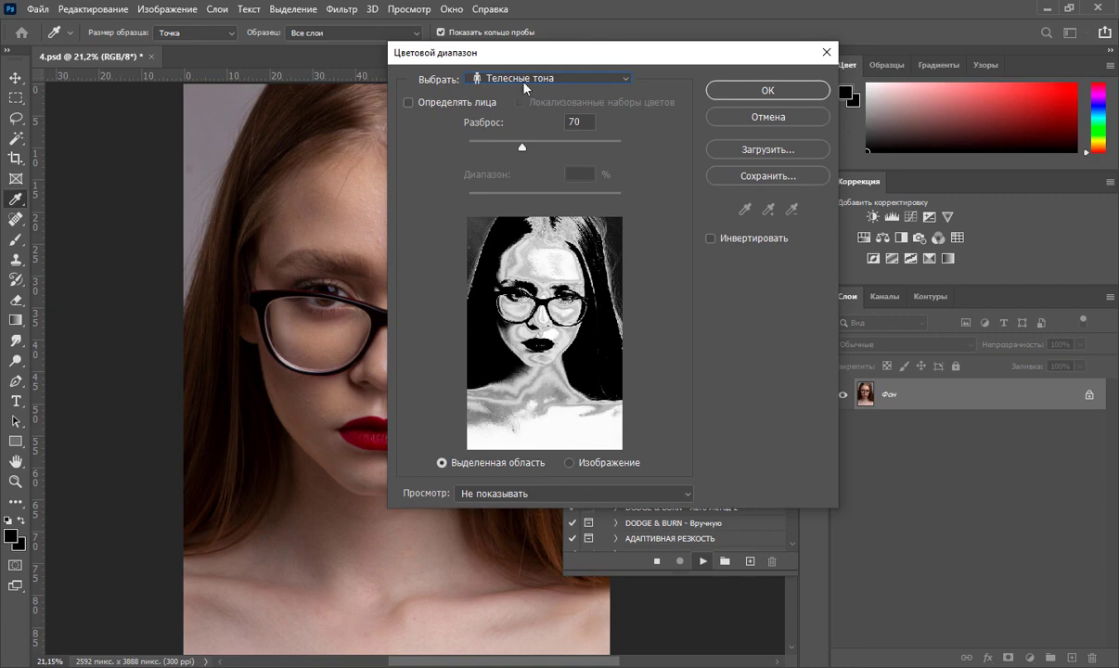
{"action": "left_click", "coordinate": [768, 90]}
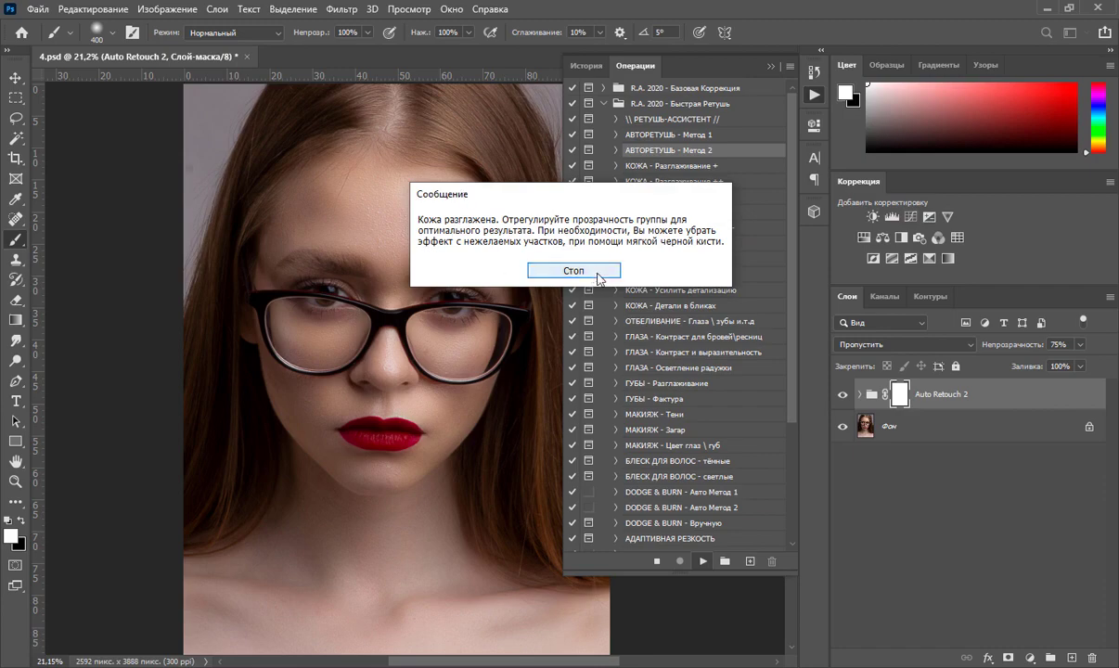
{"action": "left_click", "coordinate": [597, 273]}
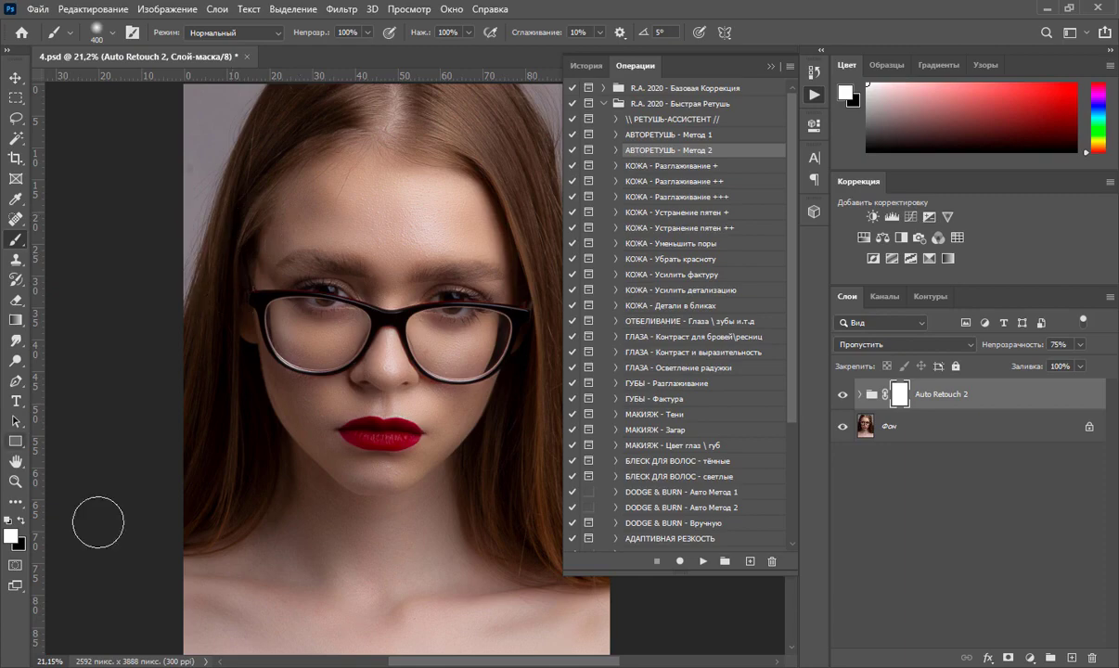
- Set the Auto Retouch 2 group's opacity to 50%, comparing the portrait with the group hidden and shown
{"action": "left_click", "coordinate": [842, 397]}
{"action": "left_click", "coordinate": [842, 397]}
{"action": "left_click", "coordinate": [1079, 345]}
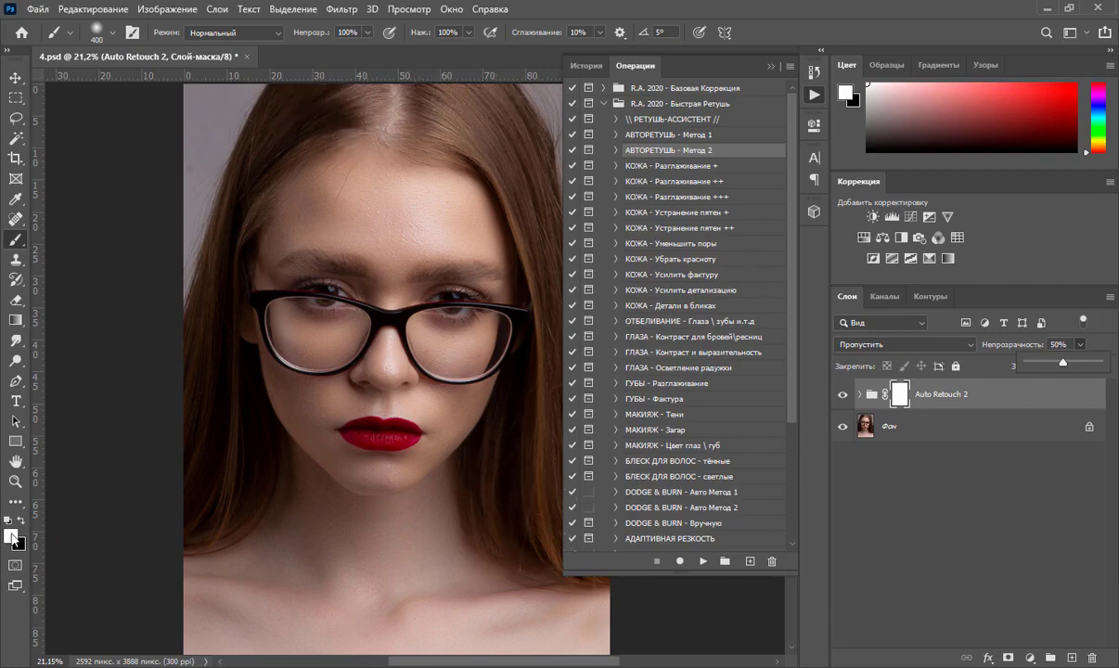
{"action": "left_click", "coordinate": [844, 397]}
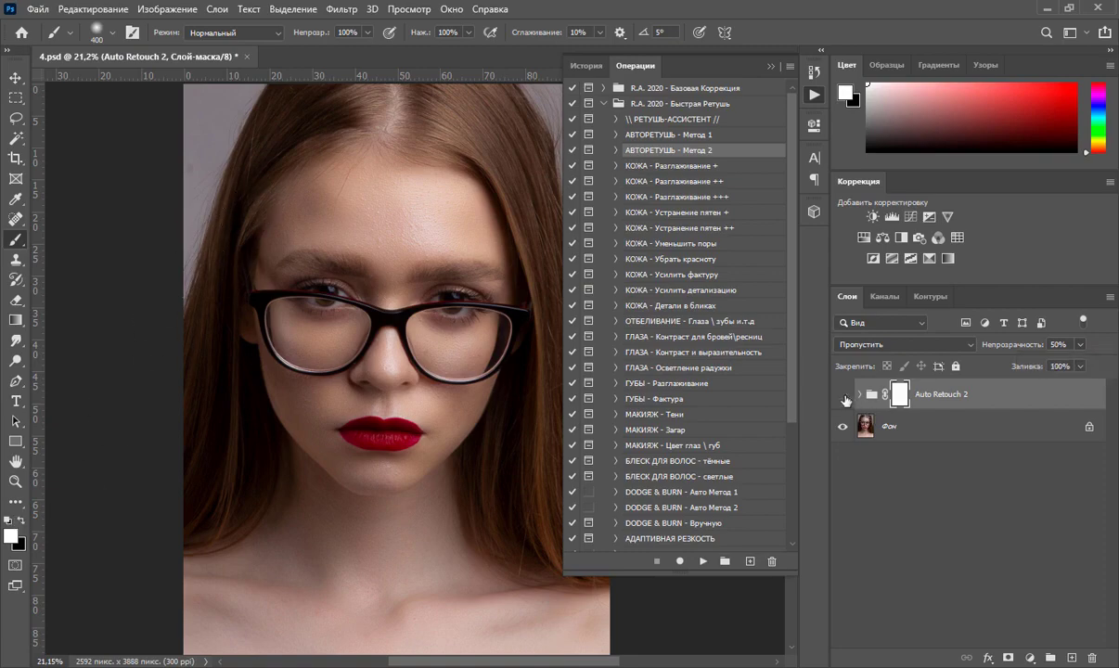
{"action": "left_click", "coordinate": [845, 399]}
{"action": "left_click", "coordinate": [844, 399]}
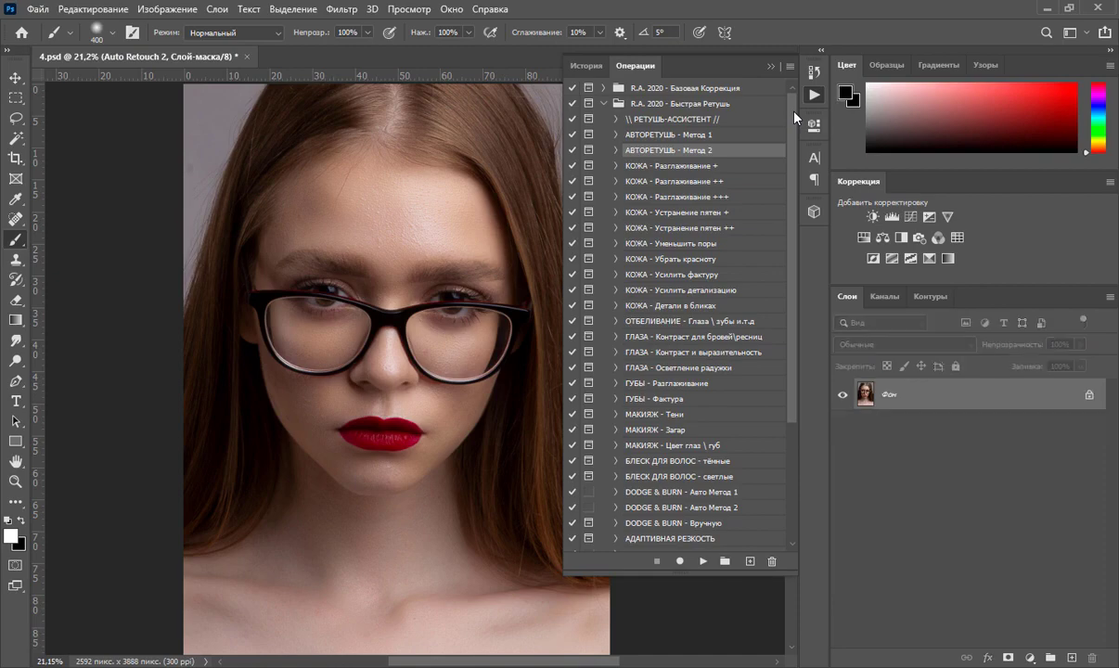
{"action": "left_click", "coordinate": [639, 165]}
{"action": "left_click", "coordinate": [685, 181]}
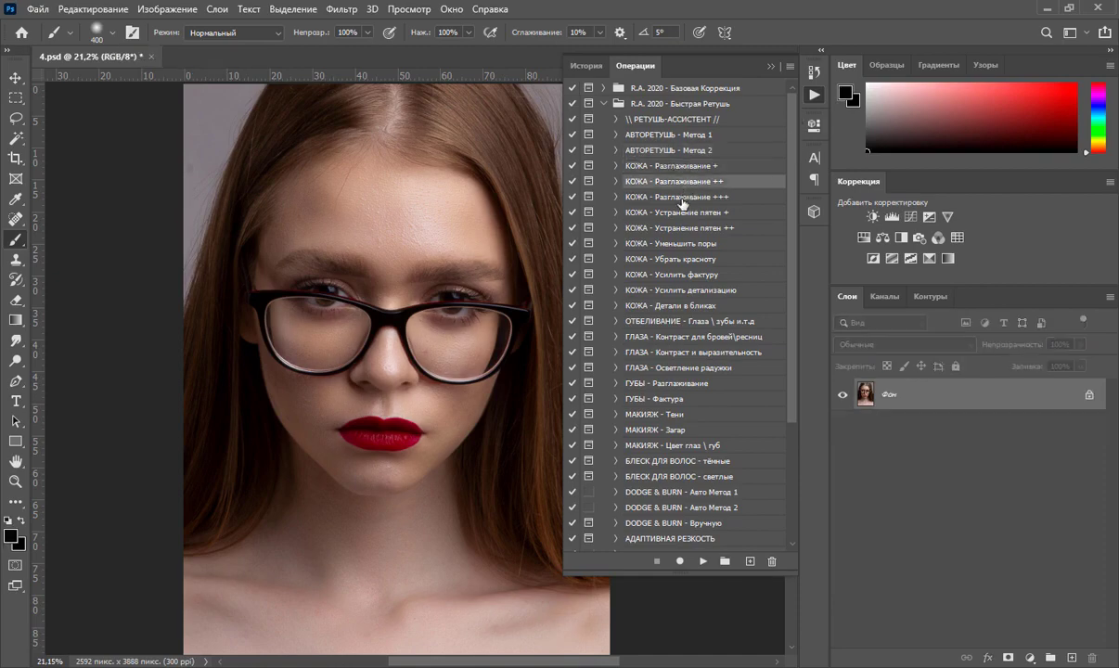
{"action": "left_click", "coordinate": [683, 198]}
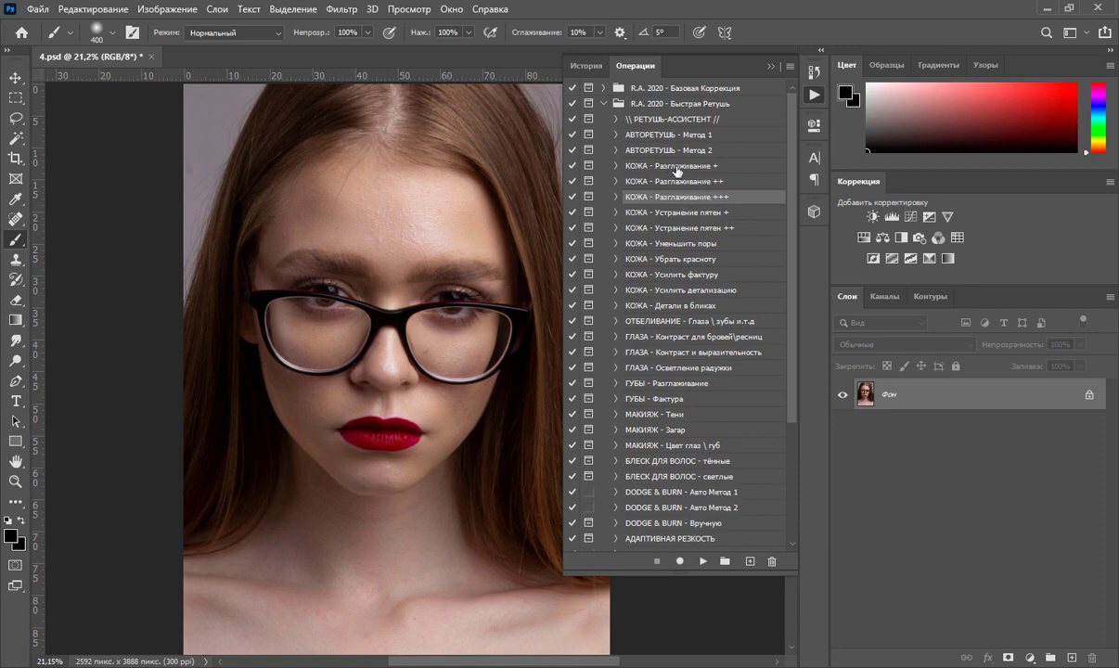
{"action": "left_click", "coordinate": [714, 166]}
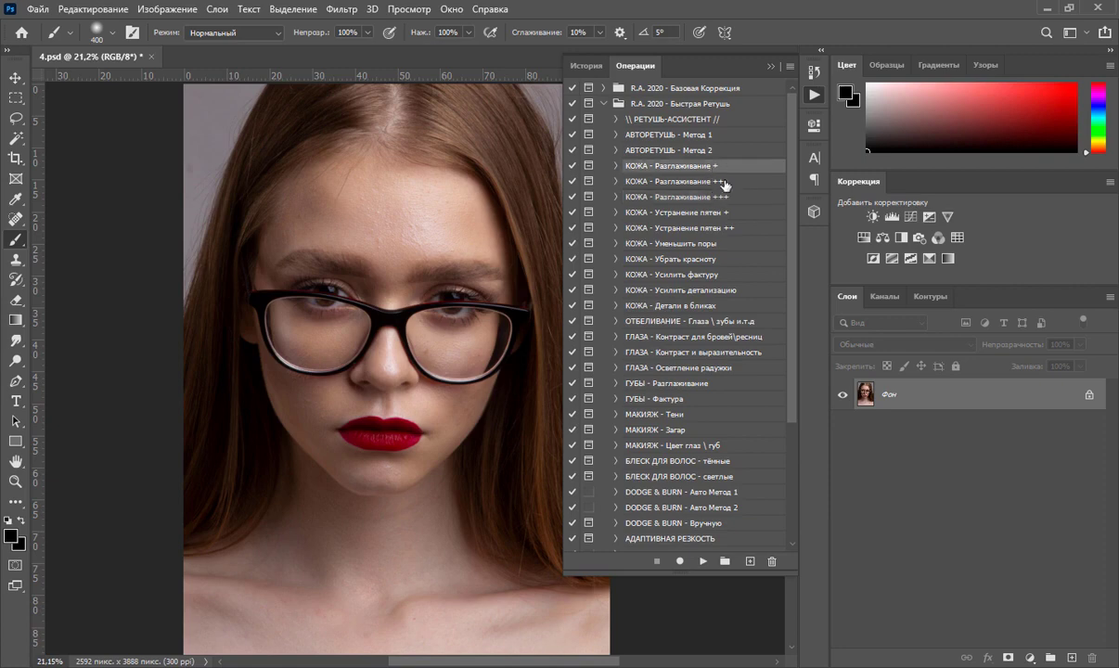
{"action": "left_click", "coordinate": [680, 181]}
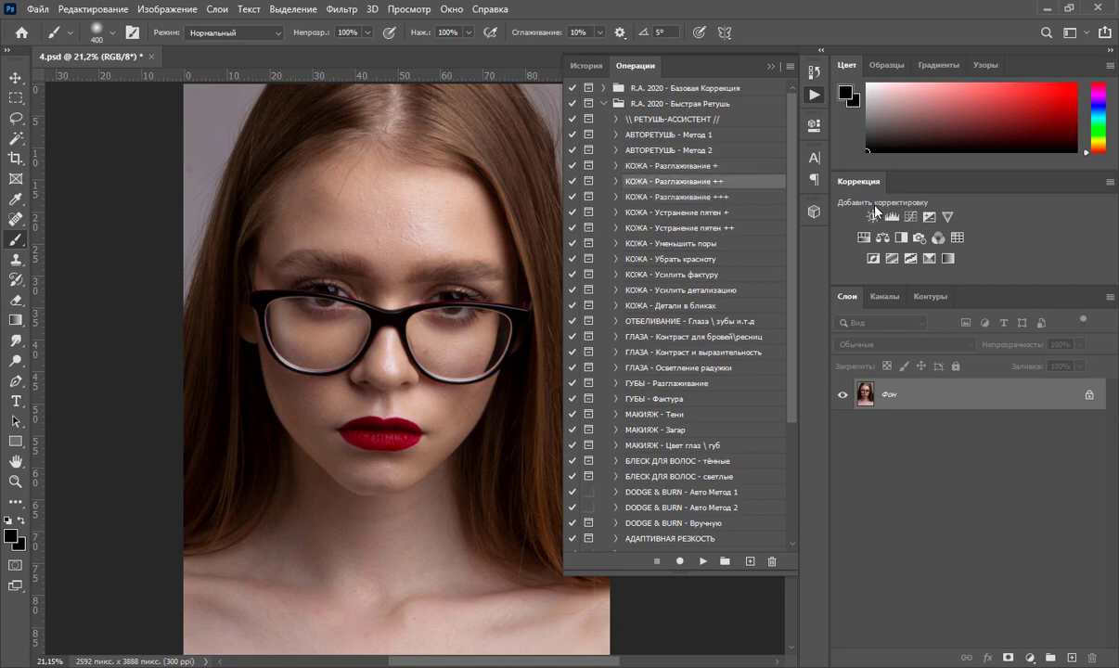
{"action": "left_click", "coordinate": [668, 196]}
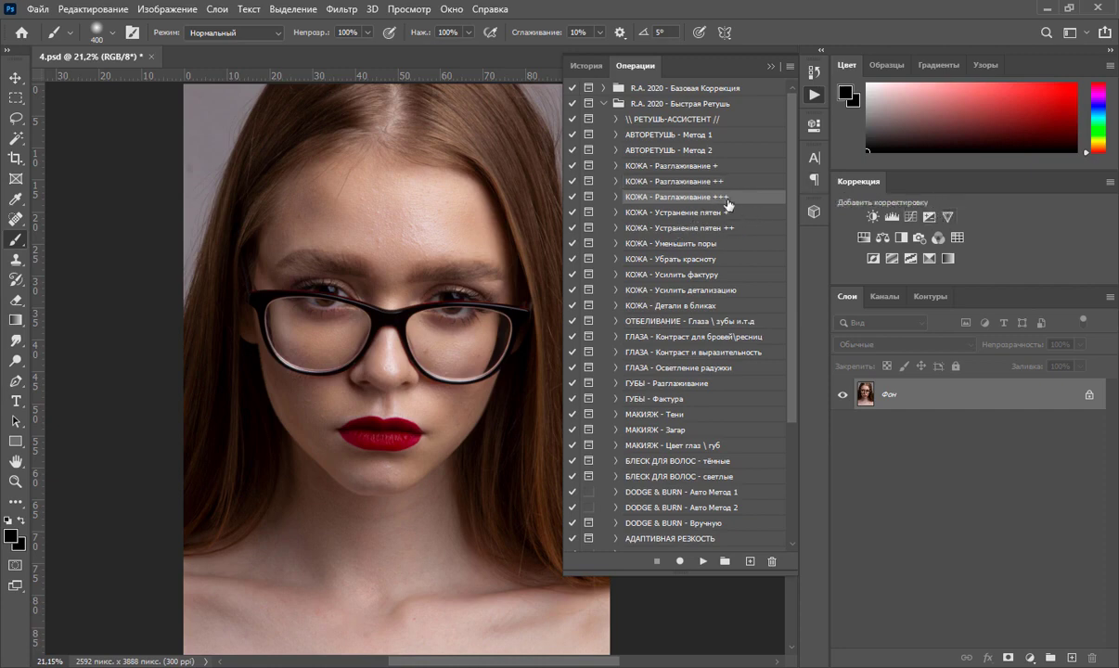
{"action": "left_click", "coordinate": [766, 230]}
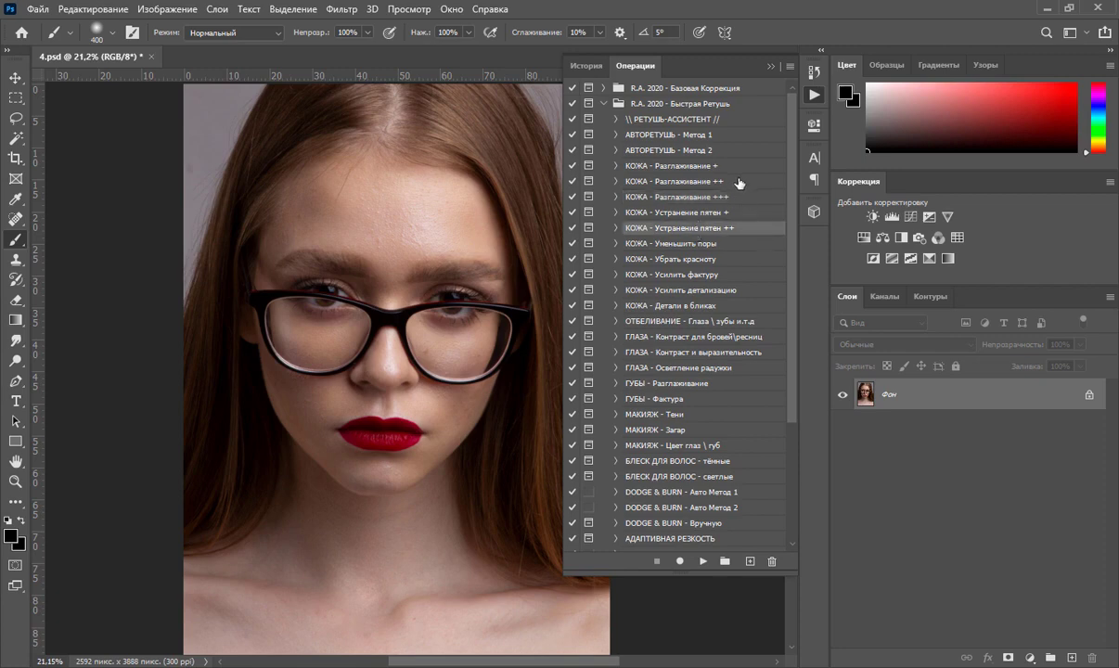
- Run the "КОЖА - Разглаживание ++" action and paint its mask over the forehead and eye area with a size 400 brush
{"action": "left_click", "coordinate": [677, 183]}
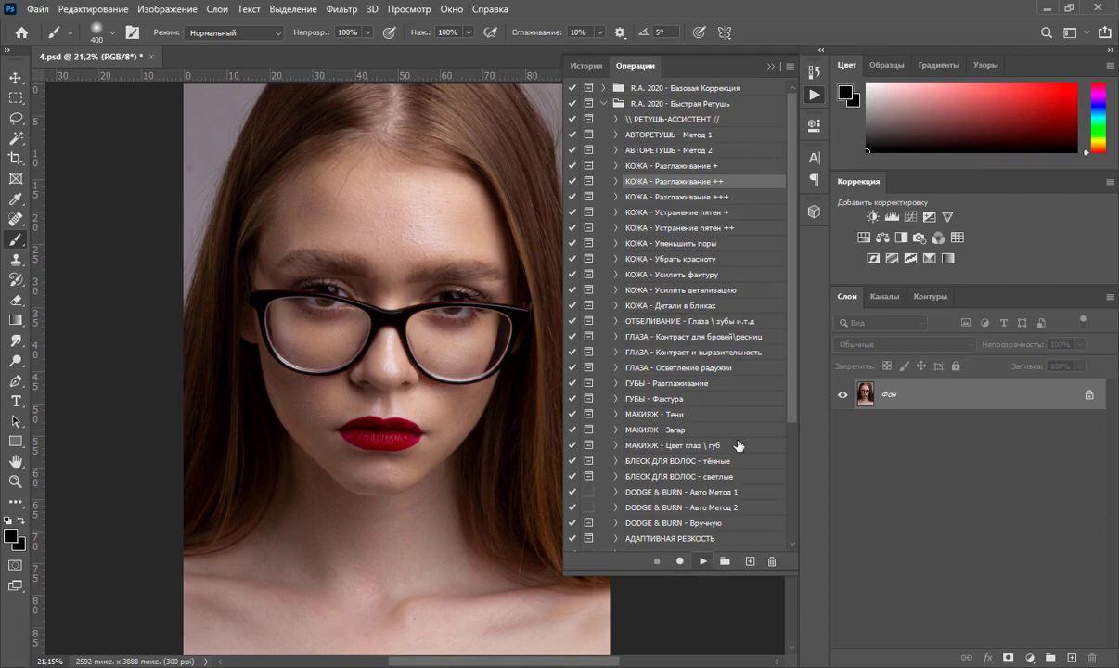
{"action": "left_click", "coordinate": [703, 561]}
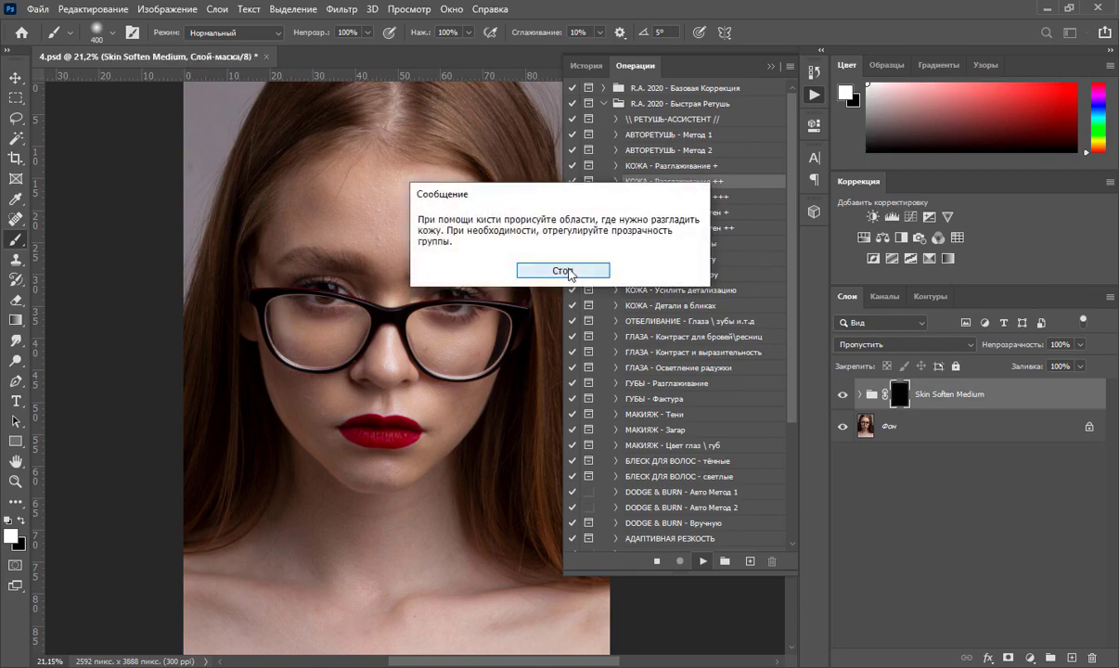
{"action": "left_click", "coordinate": [565, 269]}
{"action": "mouse_move", "coordinate": [375, 203]}
{"action": "left_mouse_down"}
{"action": "mouse_move", "coordinate": [456, 230]}
{"action": "mouse_move", "coordinate": [386, 230]}
{"action": "mouse_move", "coordinate": [345, 208]}
{"action": "mouse_move", "coordinate": [287, 220]}
{"action": "mouse_move", "coordinate": [345, 173]}
{"action": "mouse_move", "coordinate": [371, 203]}
{"action": "mouse_move", "coordinate": [441, 228]}
{"action": "left_mouse_up"}
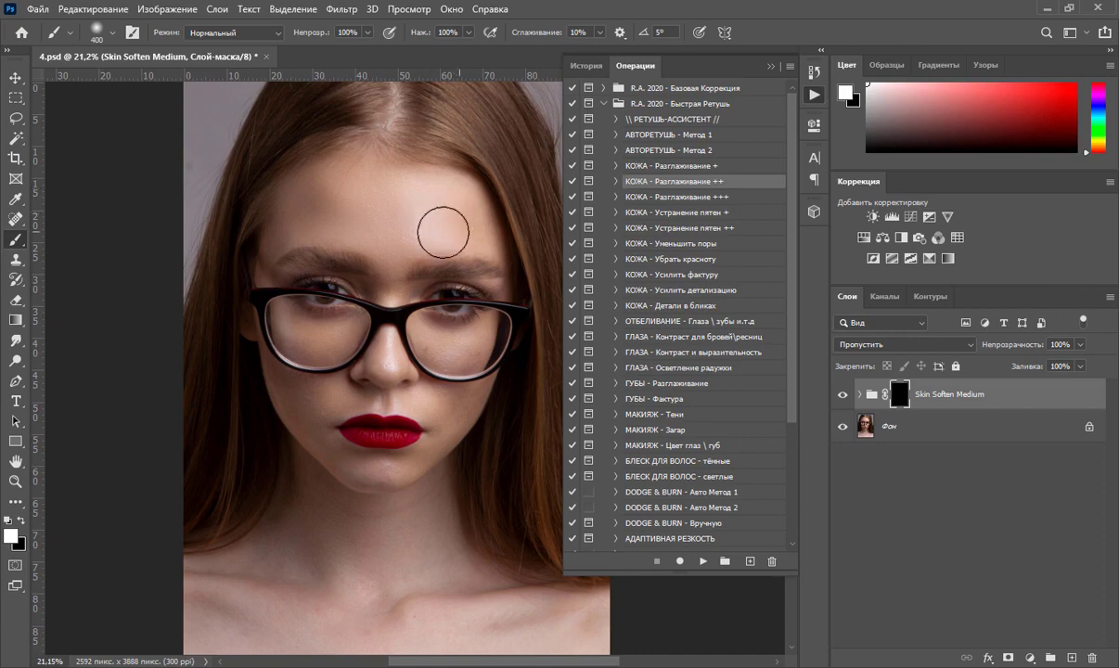
{"action": "mouse_move", "coordinate": [306, 315]}
{"action": "left_mouse_down"}
{"action": "mouse_move", "coordinate": [345, 338]}
{"action": "mouse_move", "coordinate": [284, 321]}
{"action": "mouse_move", "coordinate": [322, 339]}
{"action": "mouse_move", "coordinate": [444, 339]}
{"action": "mouse_move", "coordinate": [455, 348]}
{"action": "mouse_move", "coordinate": [445, 350]}
{"action": "mouse_move", "coordinate": [470, 339]}
{"action": "mouse_move", "coordinate": [436, 335]}
{"action": "mouse_move", "coordinate": [432, 303]}
{"action": "left_mouse_up"}
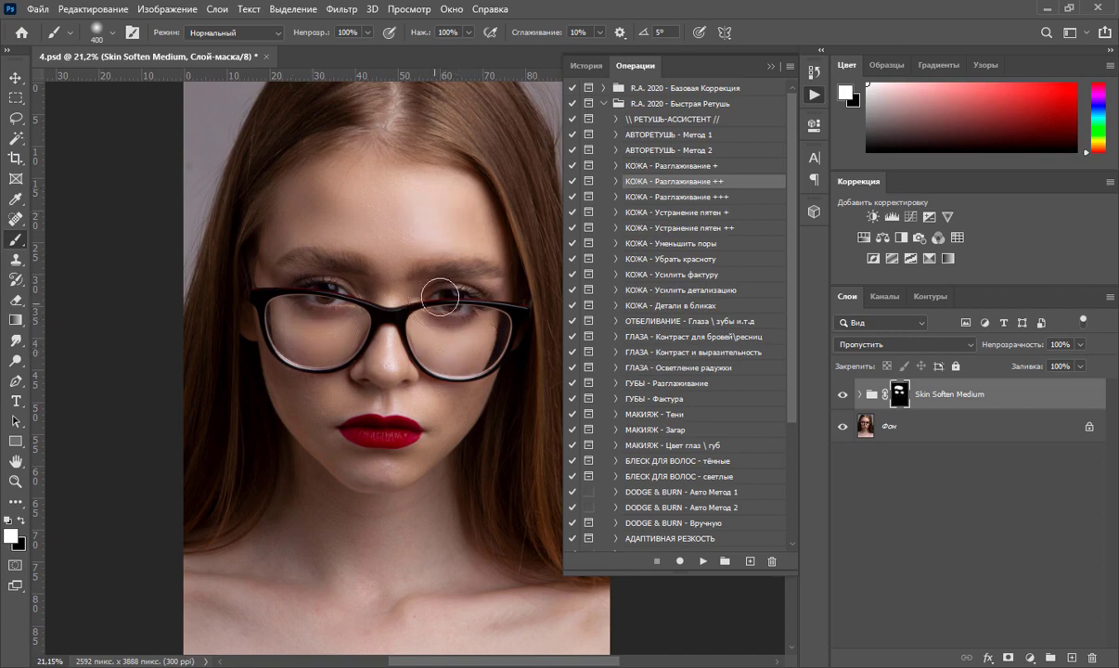
- Extend the Skin Soften Medium mask over the lower face, neck and shoulders, varying the brush size up to 400
{"action": "key", "text": "bracketleft"}
{"action": "key", "text": "bracketleft"}
{"action": "key", "text": "bracketleft"}
{"action": "key", "text": "bracketleft"}
{"action": "key", "text": "bracketleft"}
{"action": "key", "text": "bracketleft"}
{"action": "key", "text": "bracketleft"}
{"action": "key", "text": "bracketleft"}
{"action": "key", "text": "bracketleft"}
{"action": "key", "text": "bracketright"}
{"action": "key", "text": "bracketright"}
{"action": "key", "text": "bracketright"}
{"action": "key", "text": "bracketright"}
{"action": "key", "text": "bracketright"}
{"action": "key", "text": "bracketright"}
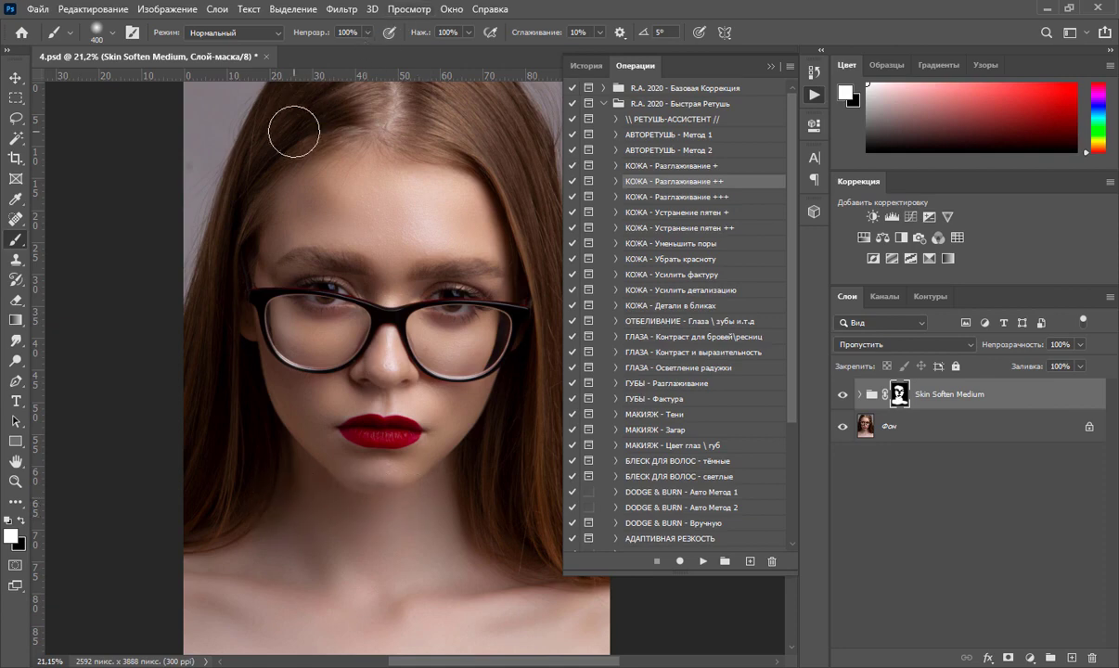
- Reduce the mask brush to size 100 and look further down the list of quick retouch actions
{"action": "key", "text": "bracketleft"}
{"action": "key", "text": "bracketleft"}
{"action": "key", "text": "bracketleft"}
{"action": "key", "text": "bracketleft"}
{"action": "key", "text": "bracketleft"}
{"action": "key", "text": "bracketleft"}
{"action": "key", "text": "bracketleft"}
{"action": "scroll", "coordinate": [744, 148], "scroll_direction": "down", "scroll_amount": 1}
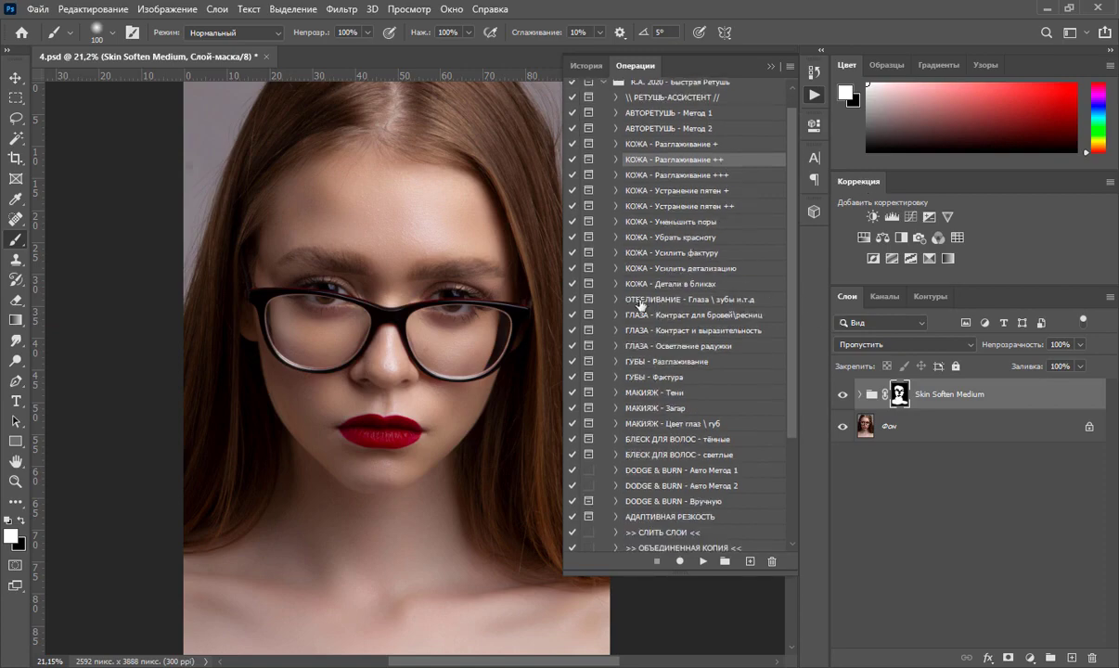
- Compare the whole portrait with the Skin Soften Medium group hidden and shown
{"action": "scroll", "coordinate": [402, 220], "scroll_direction": "down", "scroll_amount": 2, "text": "alt"}
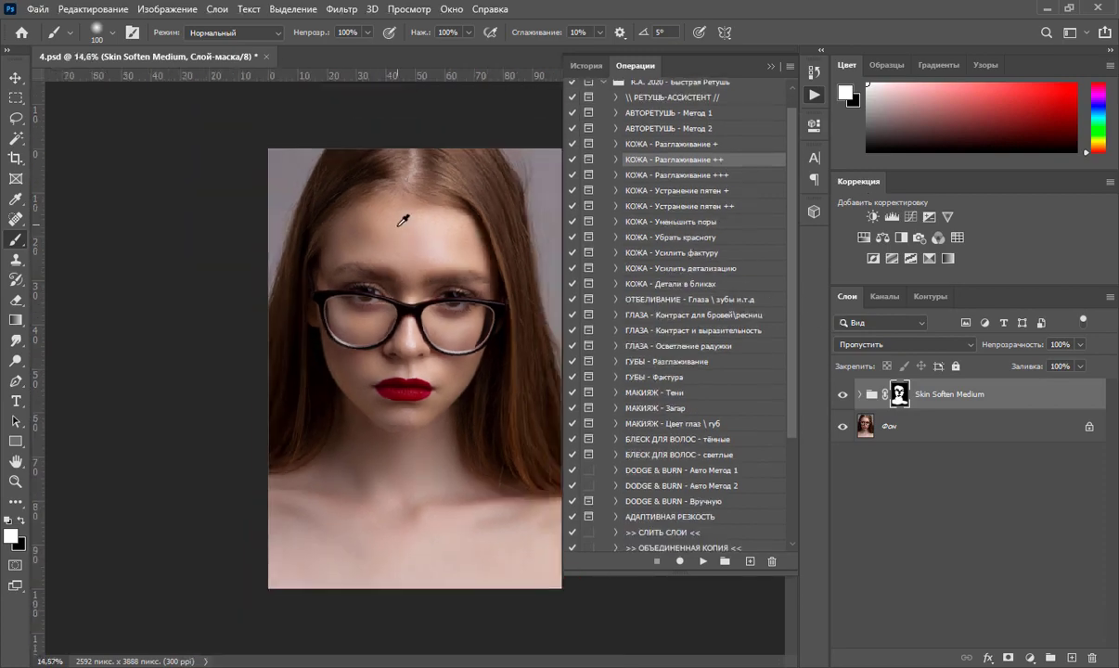
{"action": "left_click", "coordinate": [842, 394]}
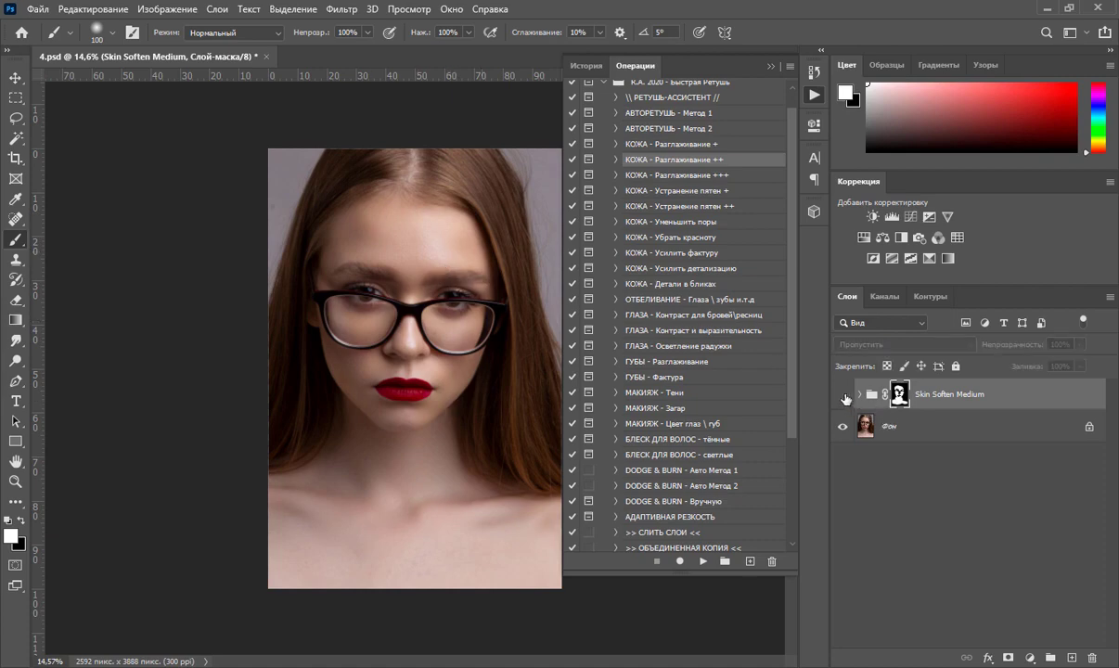
{"action": "left_click", "coordinate": [842, 395]}
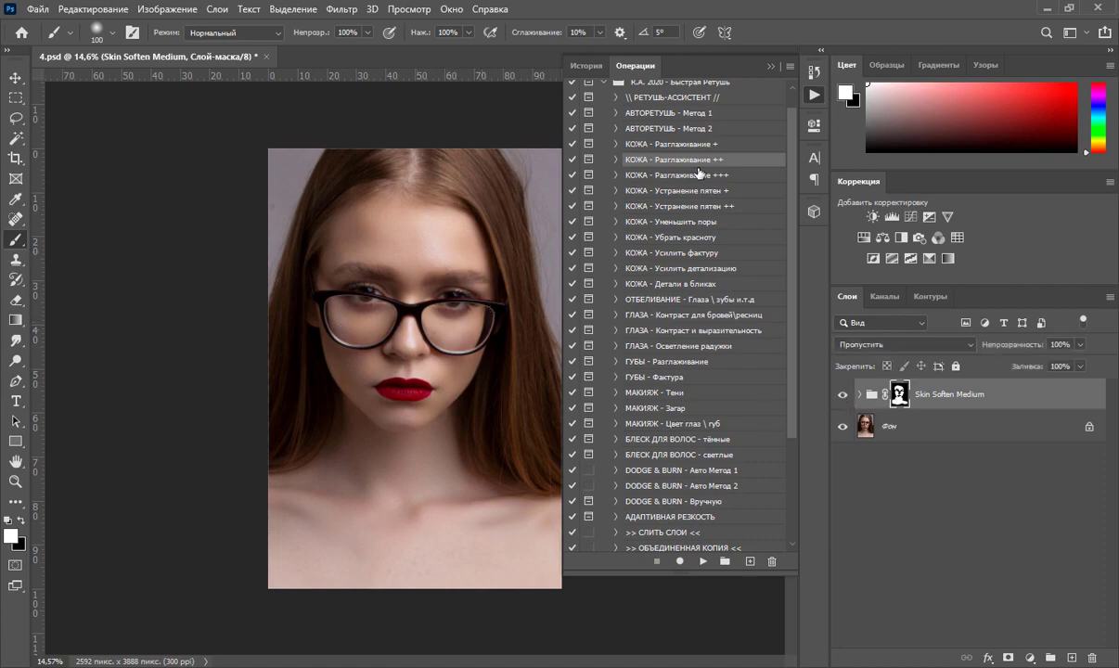
- Run the "КОЖА - Устранение пятен ++" action and set the mask brush opacity to 24%
{"action": "left_click", "coordinate": [633, 206]}
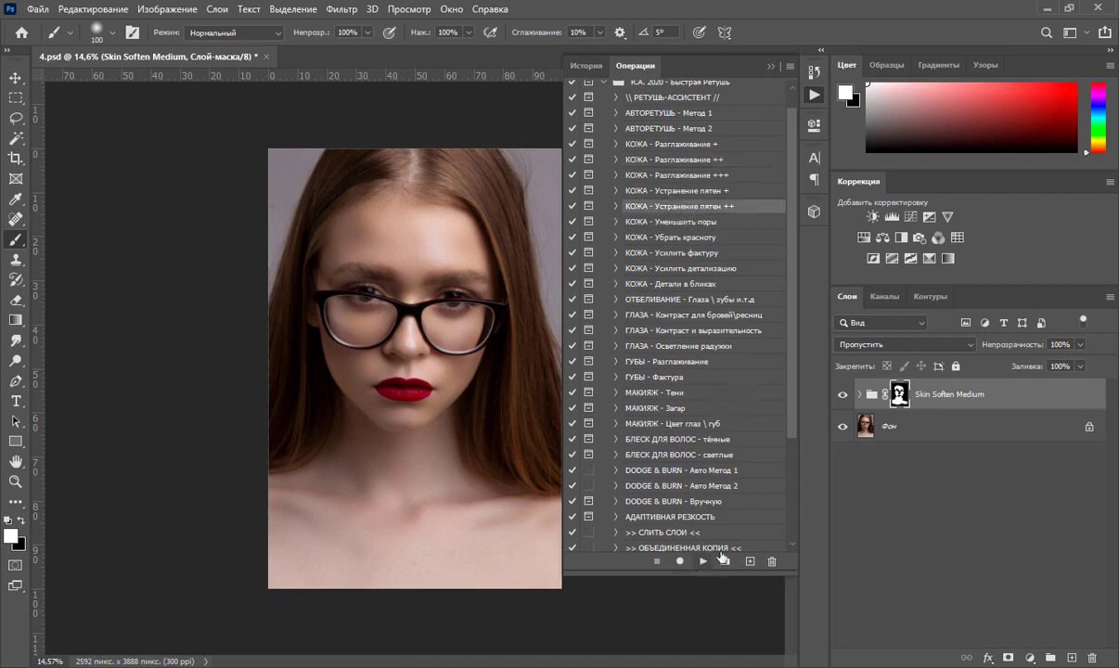
{"action": "left_click", "coordinate": [702, 561]}
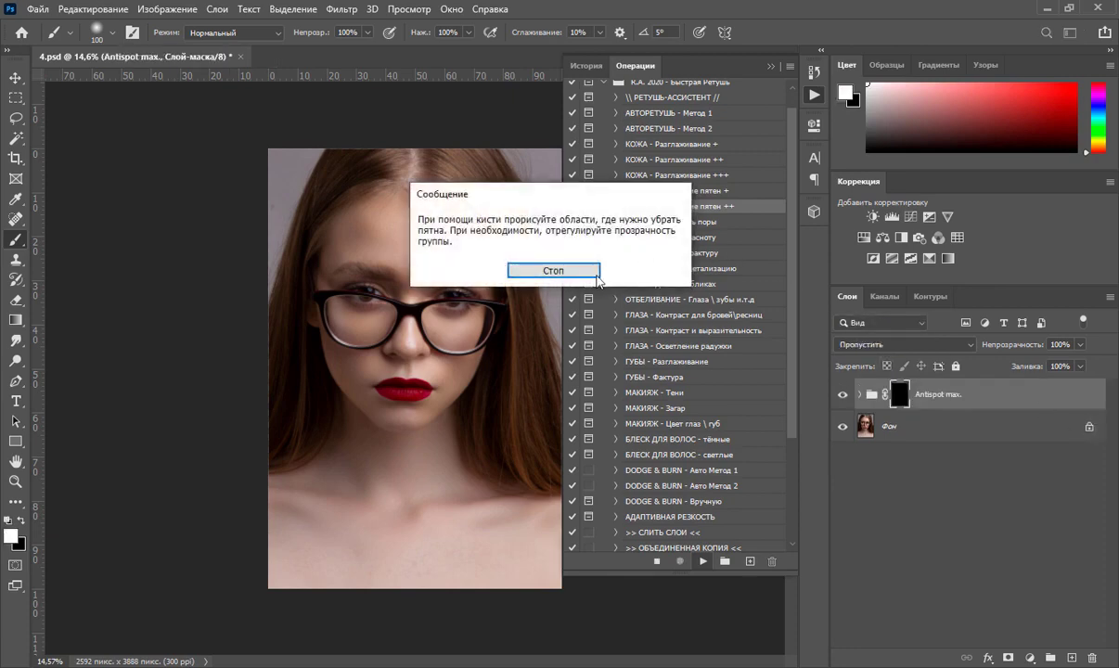
{"action": "left_click", "coordinate": [547, 269]}
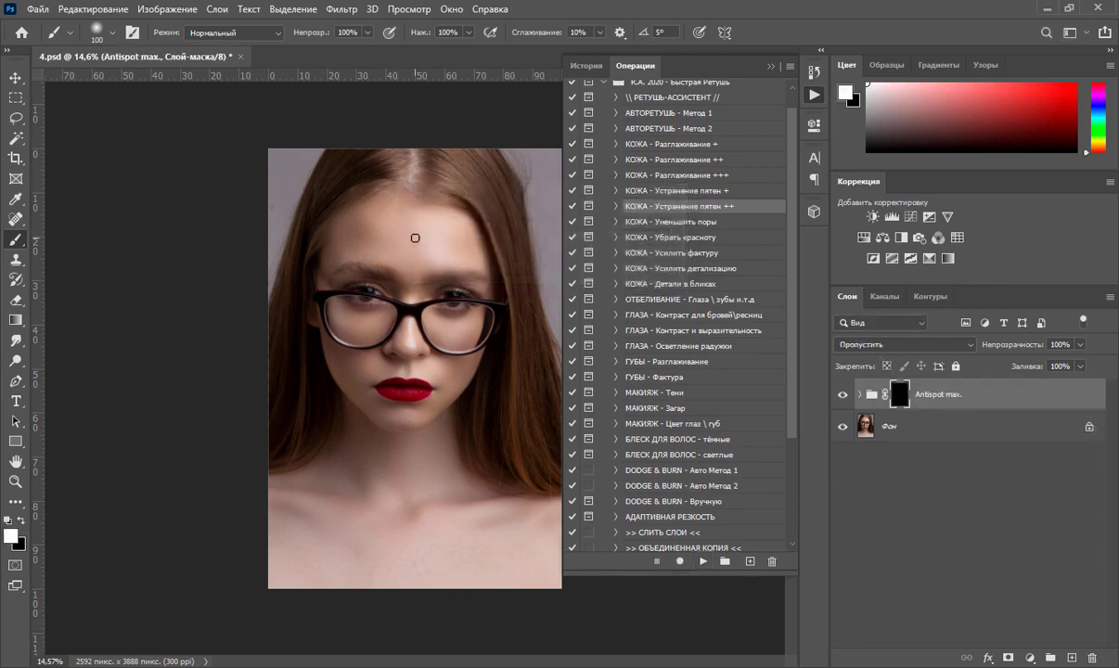
{"action": "left_click_drag", "start_coordinate": [368, 31], "coordinate": [314, 48]}
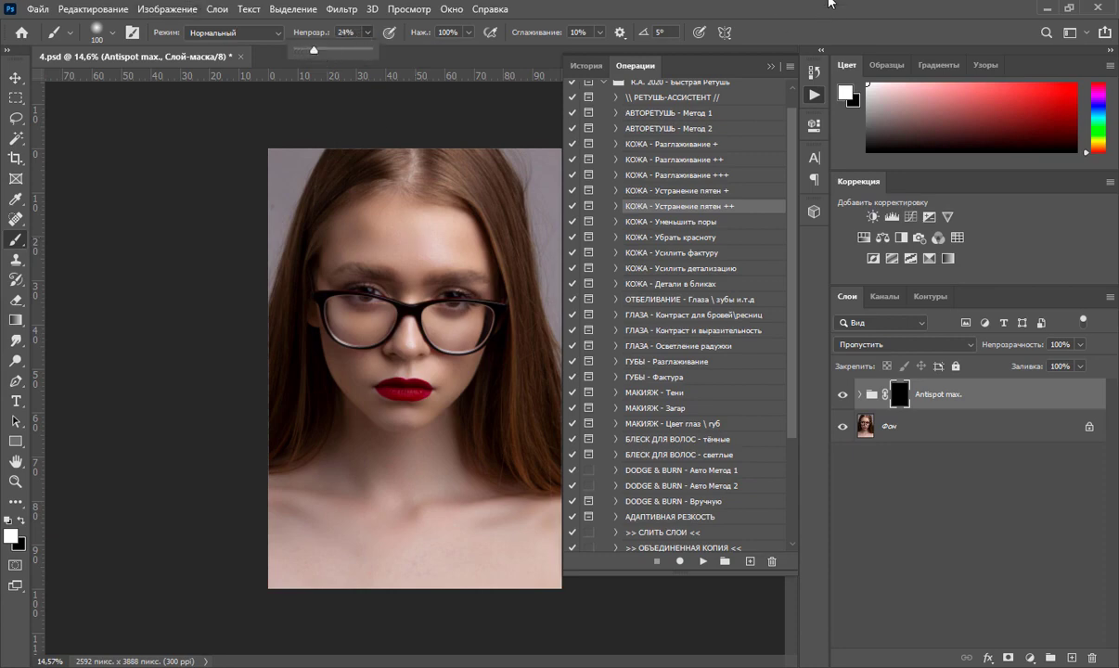
- Paint the Antispot max. mask over the forehead with a size 600 brush, comparing the portrait with the group hidden and shown
{"action": "key", "text": "bracketright"}
{"action": "key", "text": "bracketright"}
{"action": "key", "text": "bracketright"}
{"action": "key", "text": "bracketright"}
{"action": "key", "text": "bracketright"}
{"action": "key", "text": "bracketright"}
{"action": "key", "text": "bracketright"}
{"action": "key", "text": "bracketright"}
{"action": "key", "text": "bracketright"}
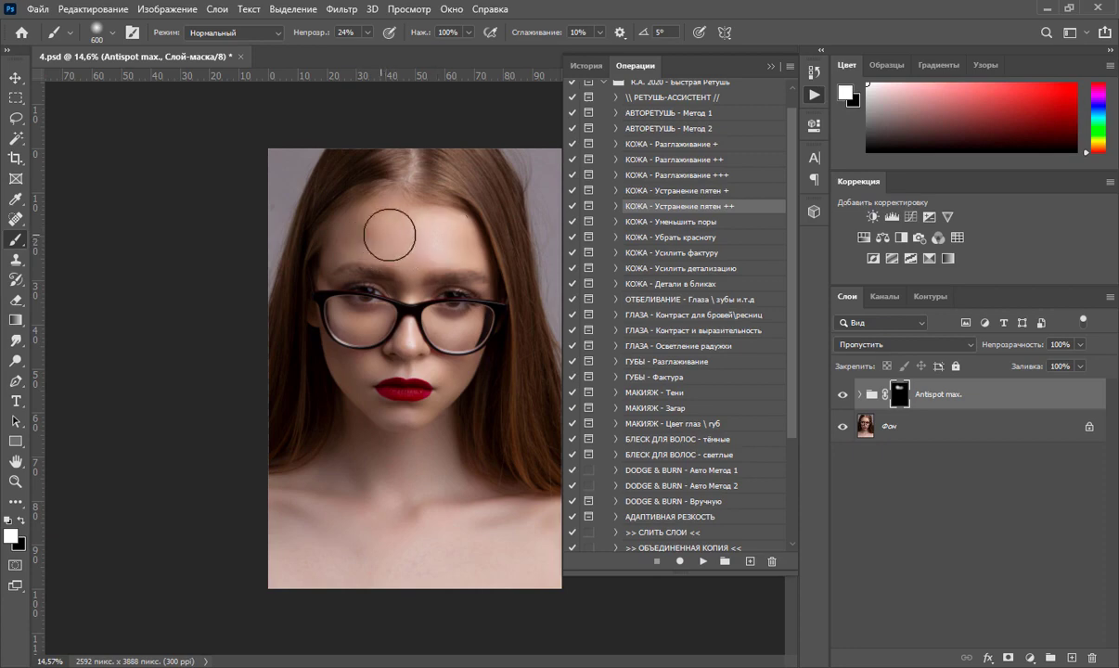
{"action": "left_click", "coordinate": [842, 395]}
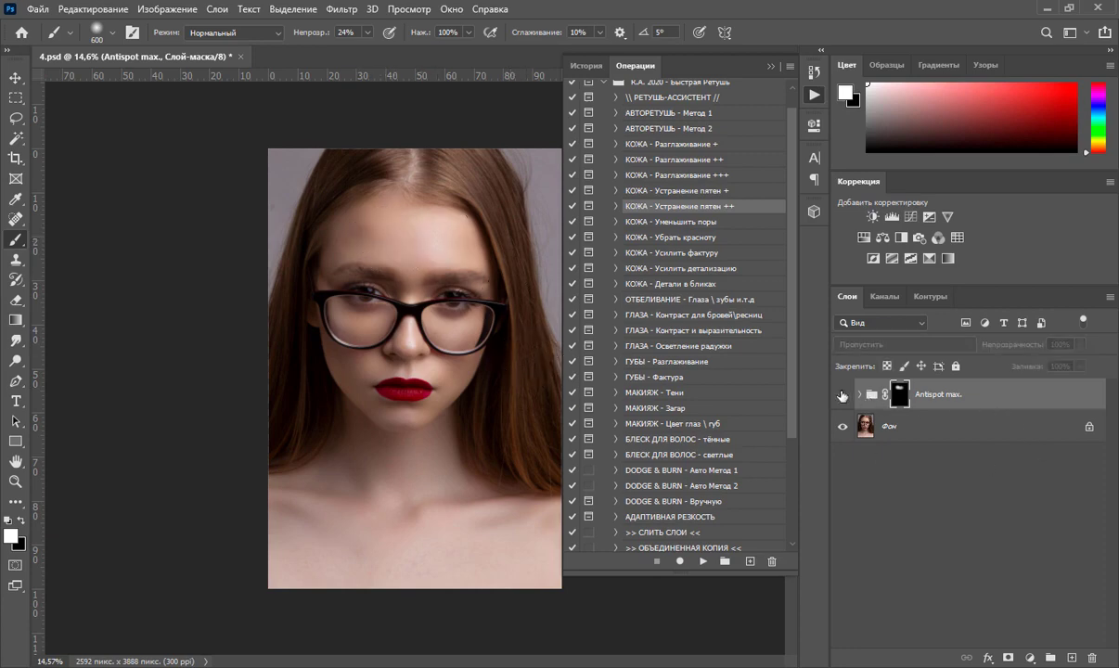
{"action": "left_click", "coordinate": [843, 396]}
{"action": "left_click", "coordinate": [843, 395]}
{"action": "left_click", "coordinate": [842, 395]}
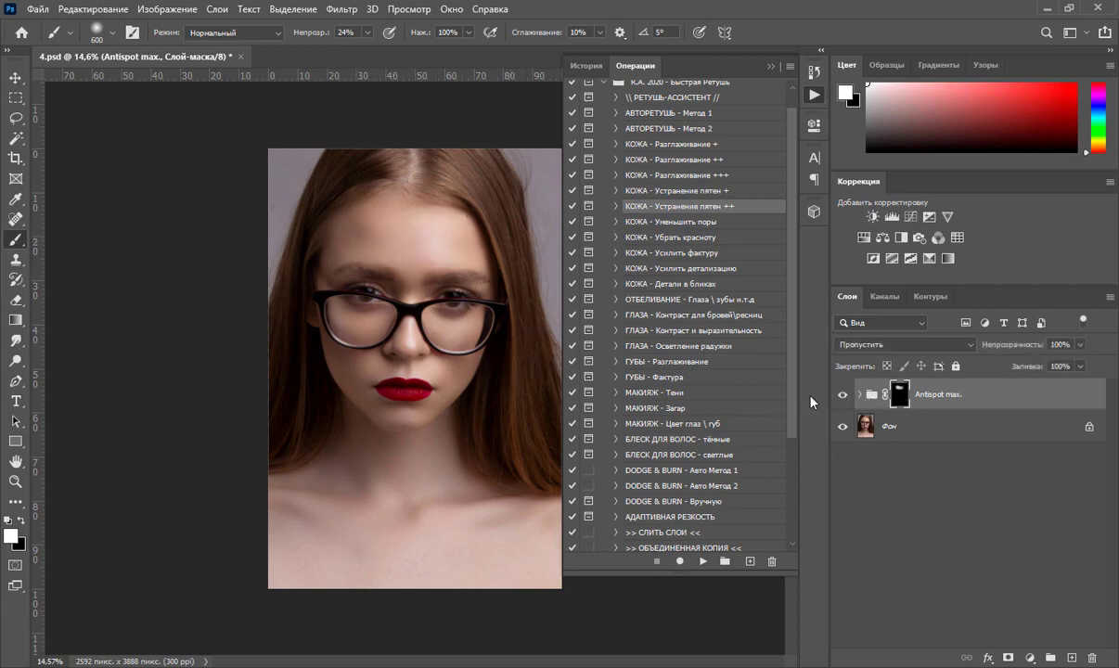
- Extend the Antispot max. mask over the rest of the face, varying the brush size up to 500
{"action": "key", "text": "bracketleft"}
{"action": "key", "text": "bracketleft"}
{"action": "key", "text": "bracketleft"}
{"action": "key", "text": "bracketleft"}
{"action": "key", "text": "bracketleft"}
{"action": "key", "text": "bracketleft"}
{"action": "key", "text": "bracketleft"}
{"action": "key", "text": "bracketright"}
{"action": "key", "text": "bracketright"}
{"action": "key", "text": "bracketright"}
{"action": "key", "text": "bracketright"}
{"action": "key", "text": "bracketright"}
- Look through the remaining skin actions, from "КОЖА - Уменьшить поры" to "КОЖА - Детали в бликах"
{"action": "left_click", "coordinate": [749, 222]}
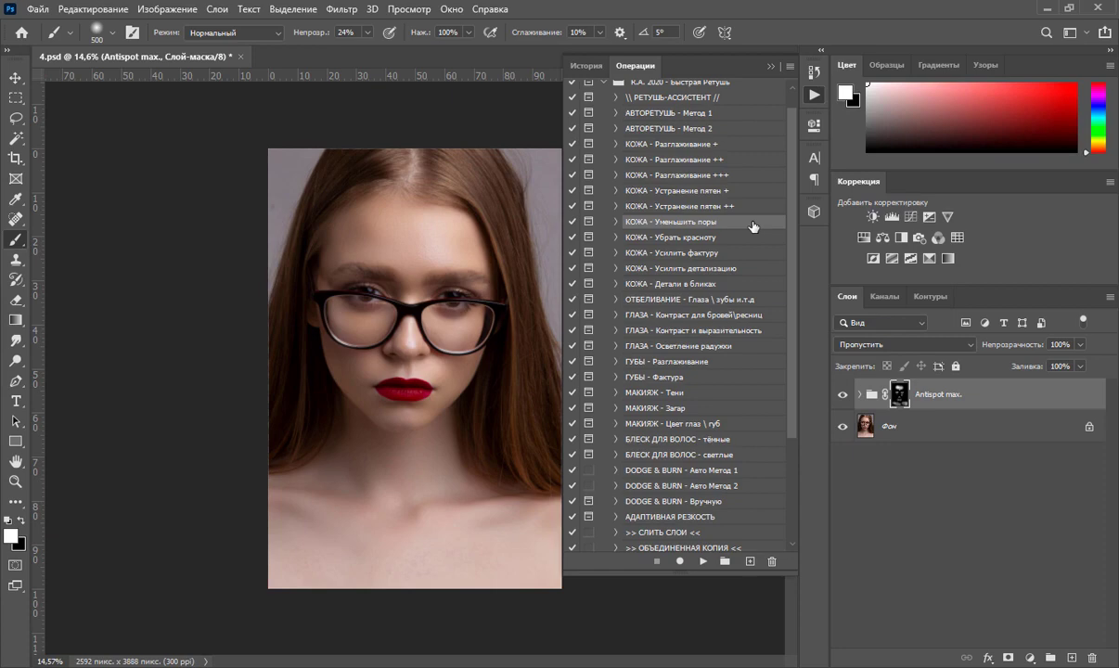
{"action": "left_click", "coordinate": [649, 238]}
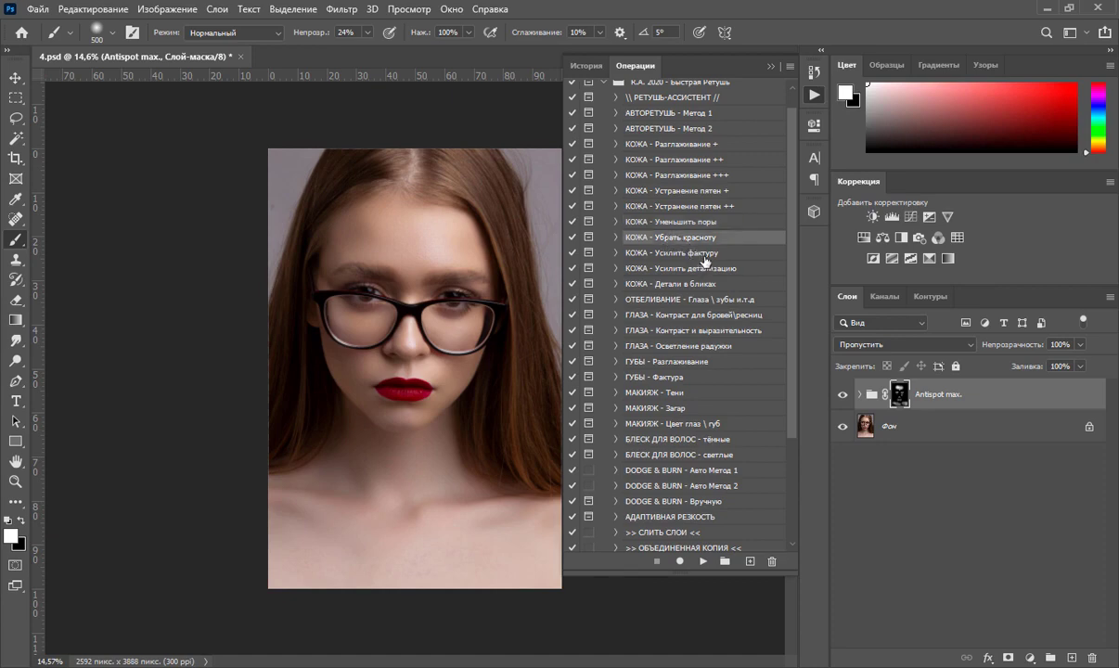
{"action": "left_click", "coordinate": [703, 254]}
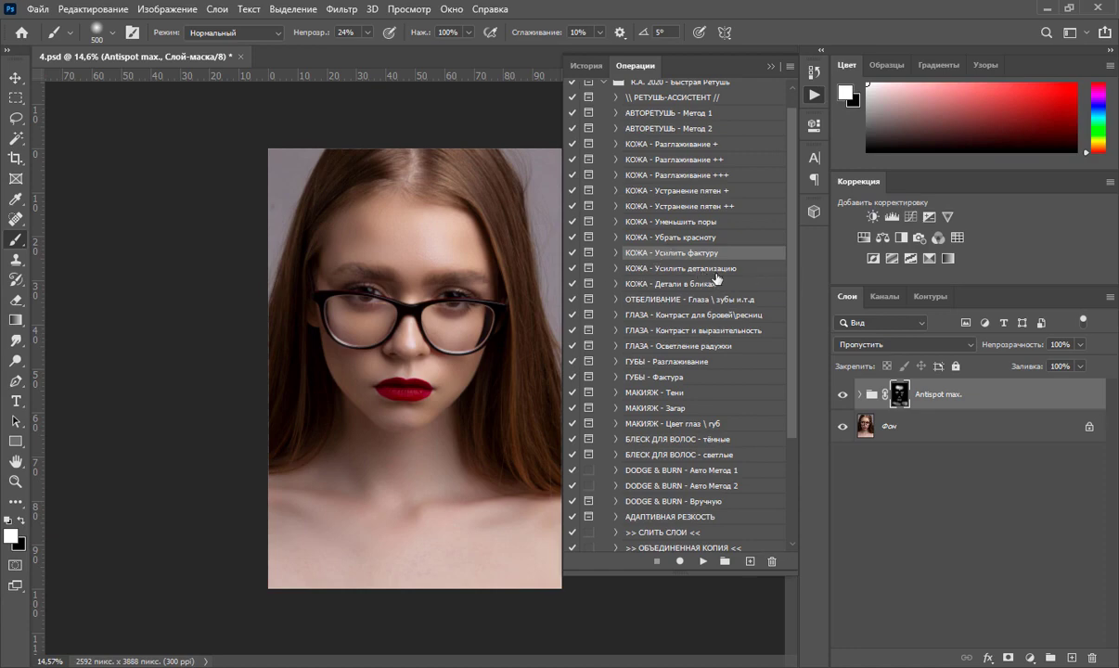
{"action": "left_click", "coordinate": [719, 269]}
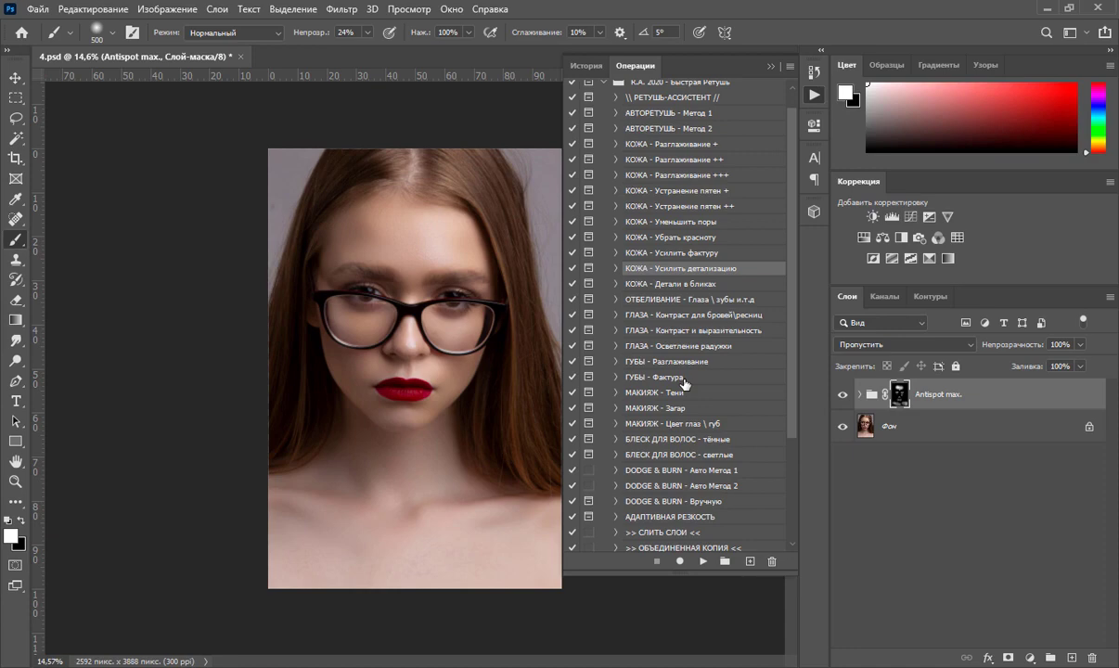
{"action": "left_click", "coordinate": [620, 283]}
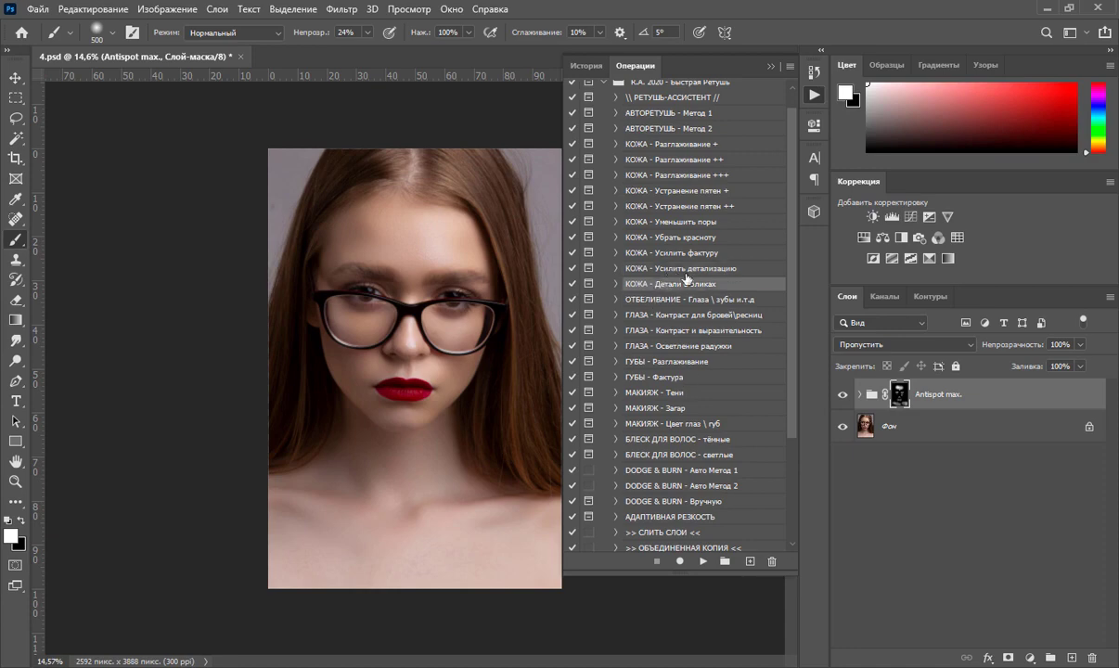
{"action": "left_click", "coordinate": [687, 270]}
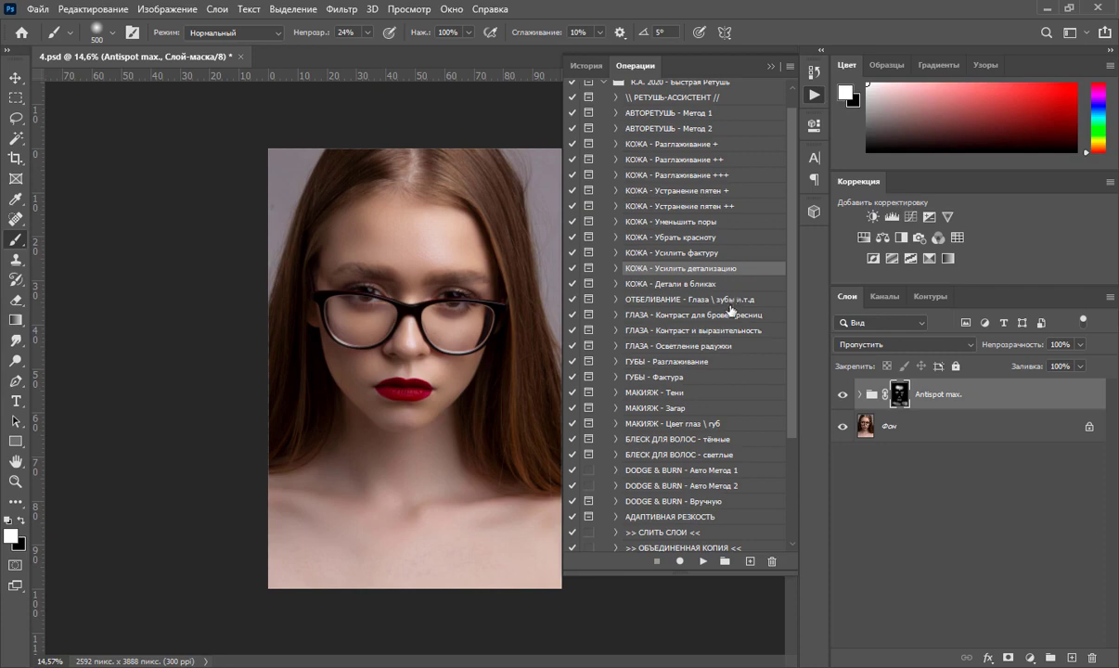
- Look through the whitening, eye, lip and makeup actions, from "ОТБЕЛИВАНИЕ" to "МАКИЯЖ - Цвет глаз \ губ"
{"action": "left_click", "coordinate": [646, 301]}
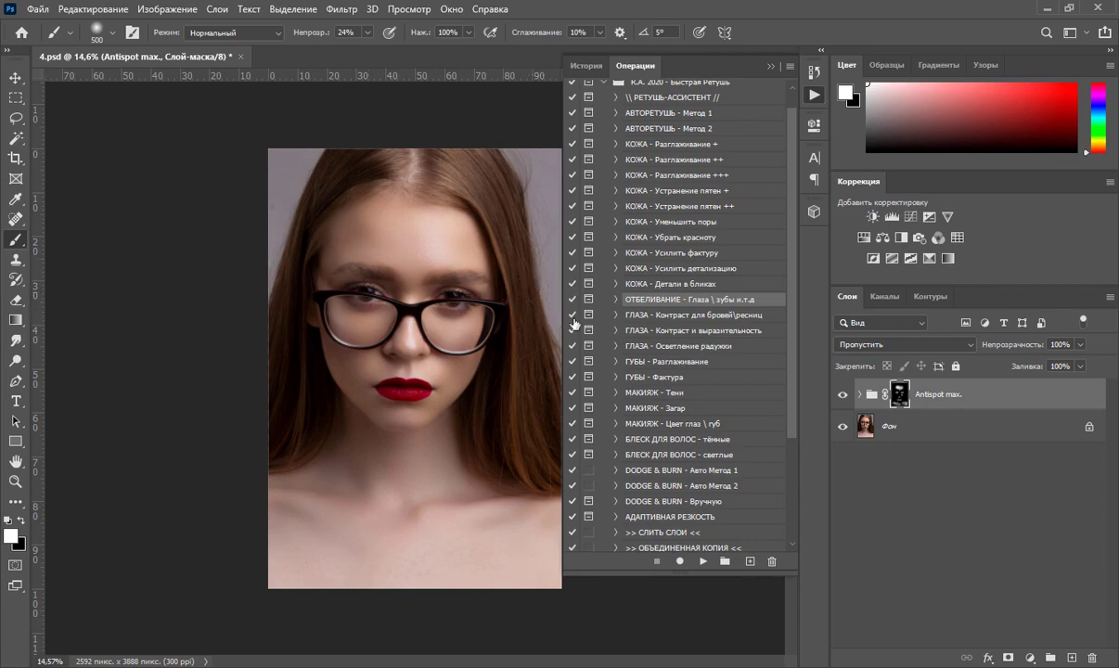
{"action": "left_click", "coordinate": [707, 315]}
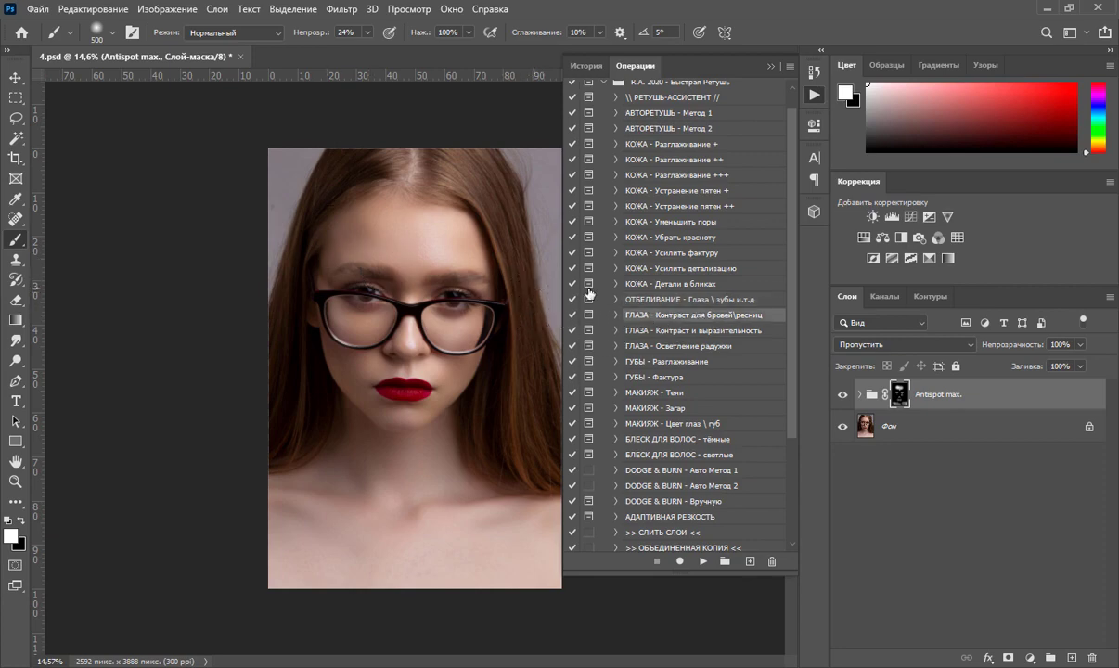
{"action": "left_click", "coordinate": [697, 331]}
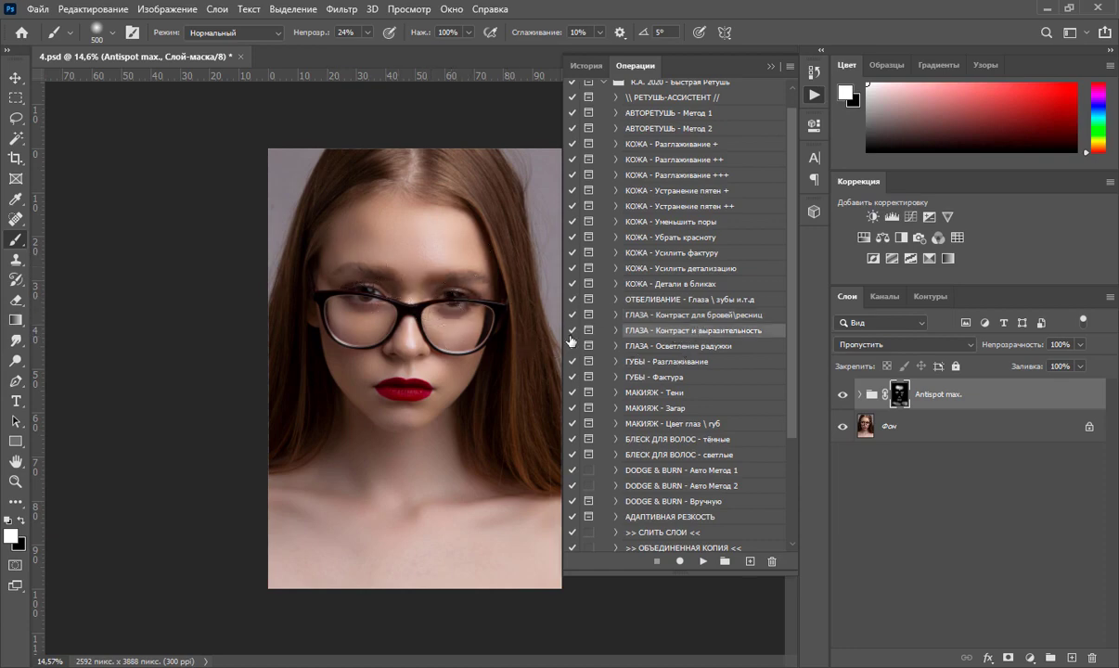
{"action": "left_click", "coordinate": [675, 361]}
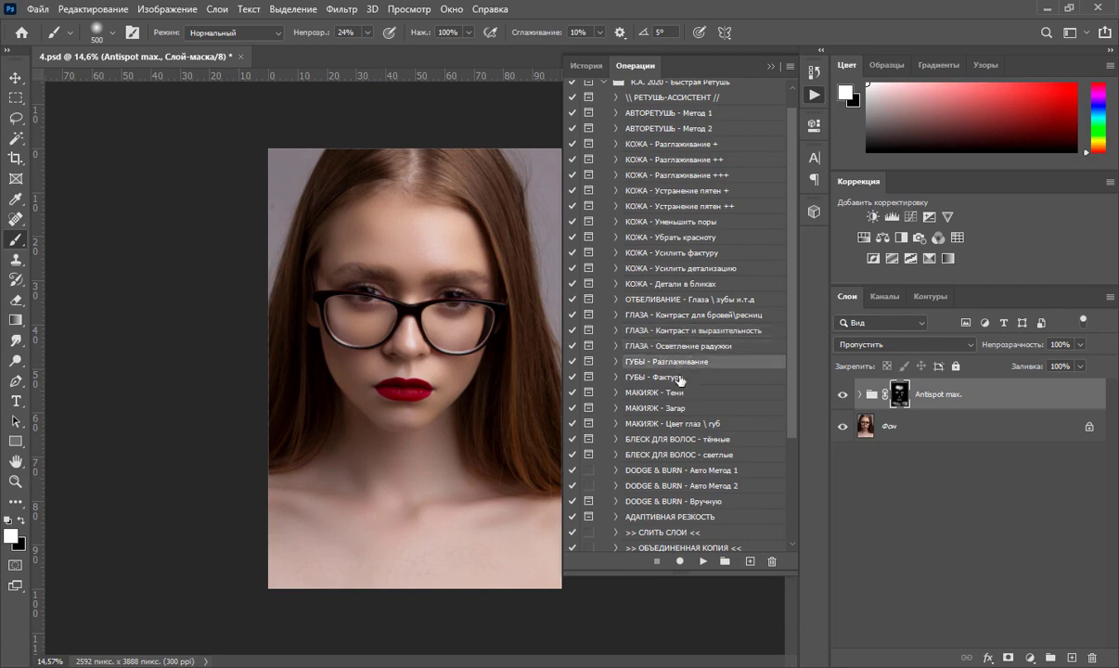
{"action": "left_click", "coordinate": [680, 378]}
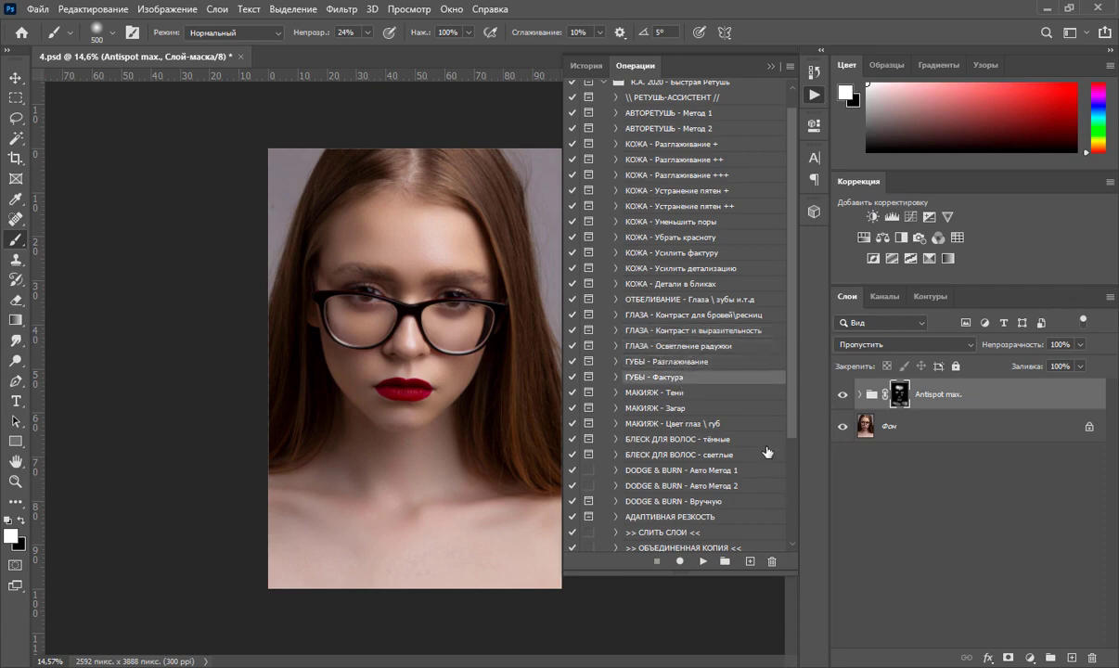
{"action": "left_click", "coordinate": [631, 392]}
{"action": "left_click", "coordinate": [668, 408]}
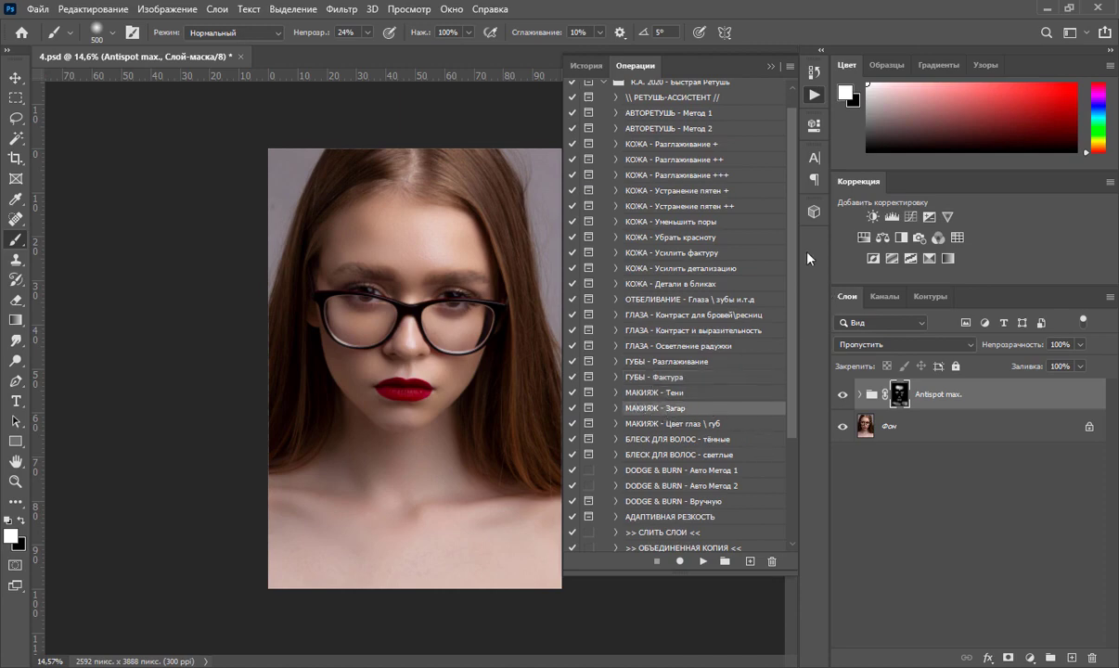
{"action": "left_click_drag", "start_coordinate": [796, 242], "coordinate": [794, 278]}
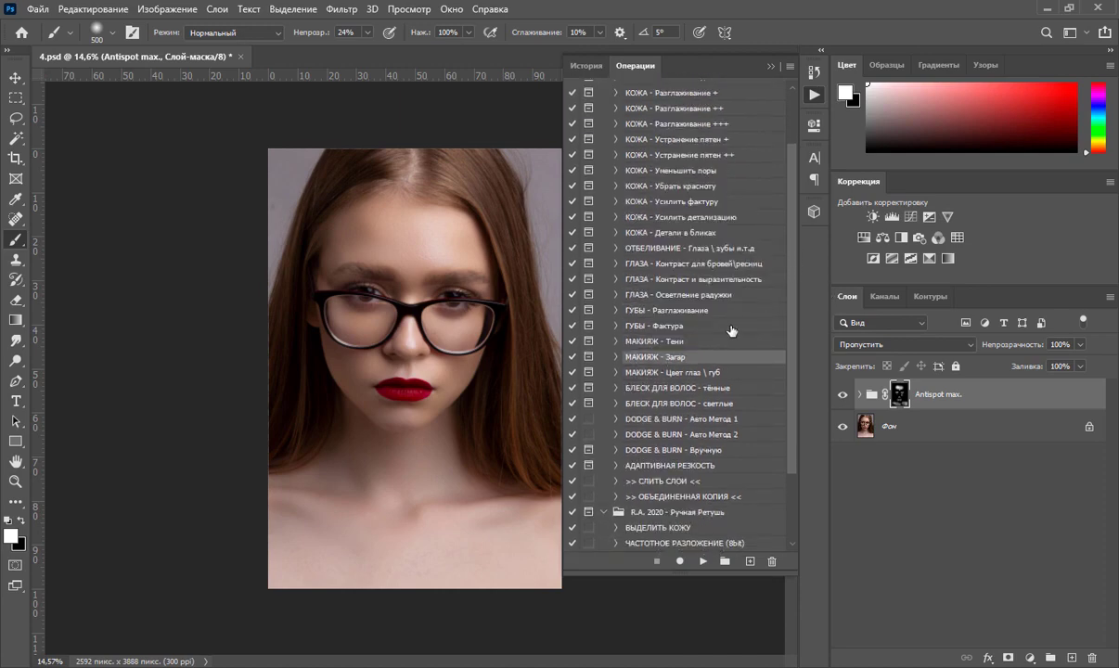
{"action": "left_click", "coordinate": [678, 374]}
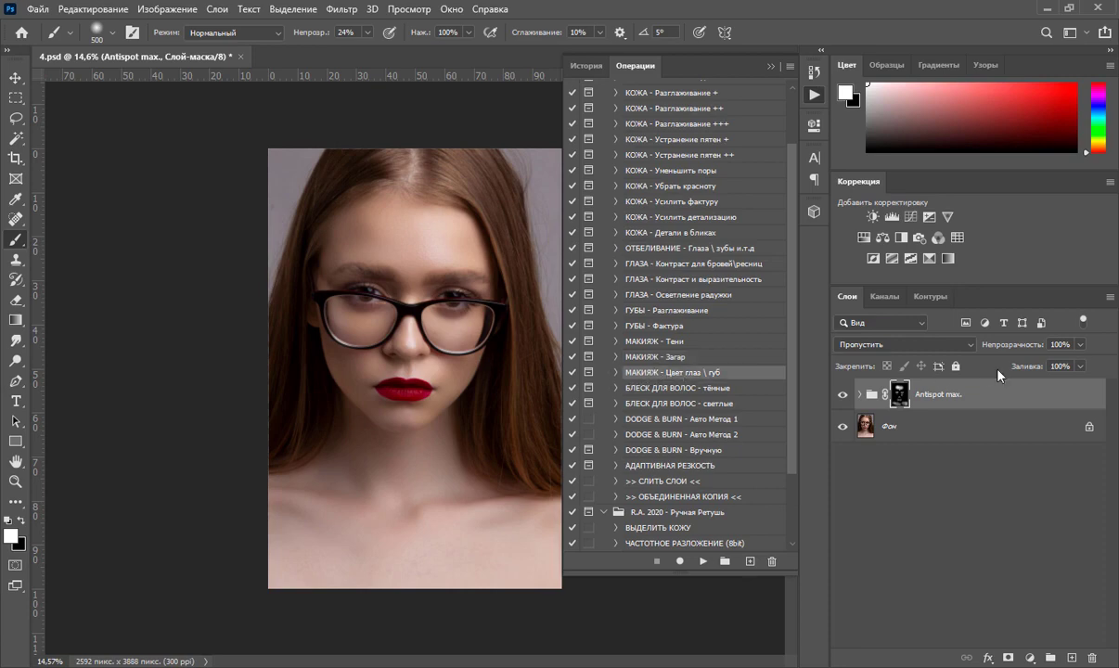
- Look through the dark hair shine action and the automatic and manual Dodge & Burn actions
{"action": "left_click", "coordinate": [629, 388]}
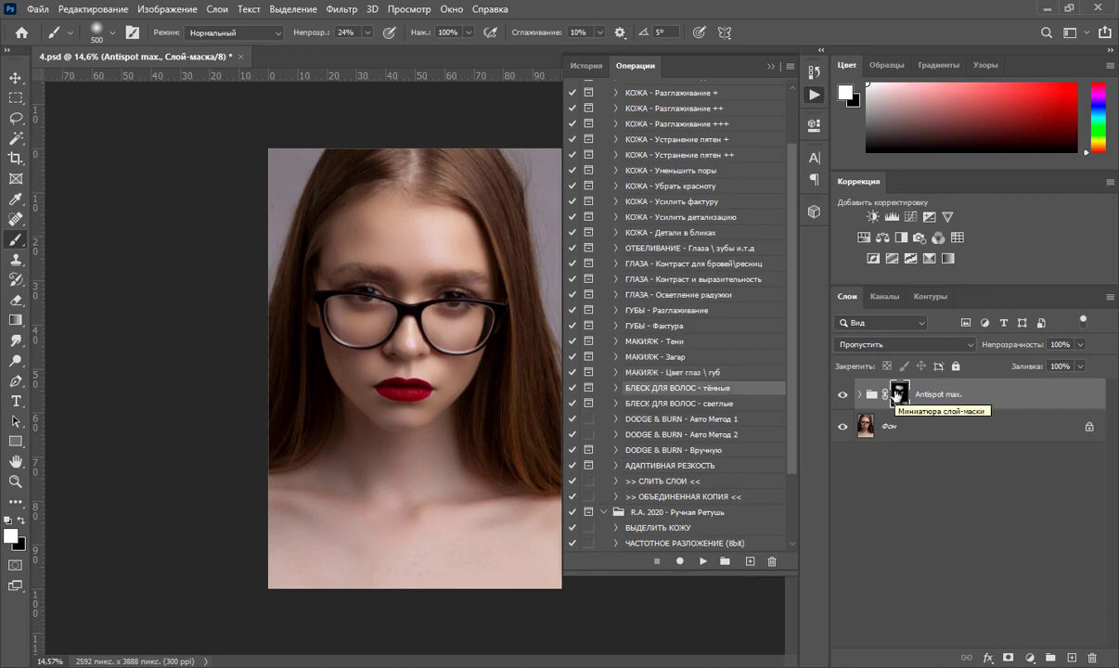
{"action": "left_click", "coordinate": [624, 418]}
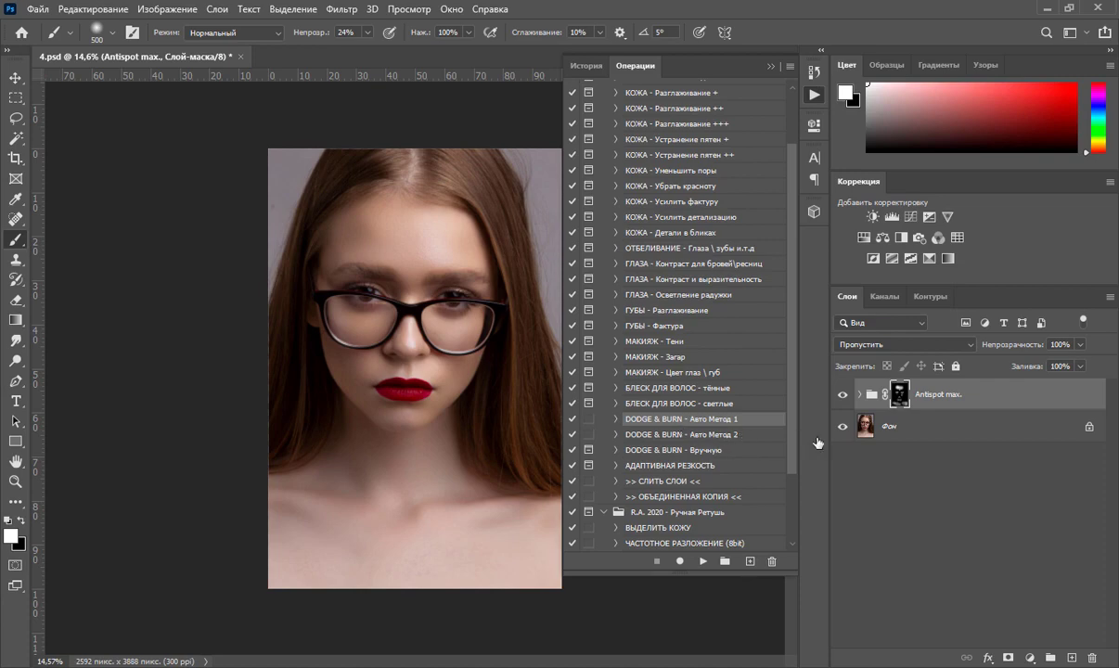
{"action": "left_click", "coordinate": [724, 434]}
{"action": "left_click", "coordinate": [718, 451]}
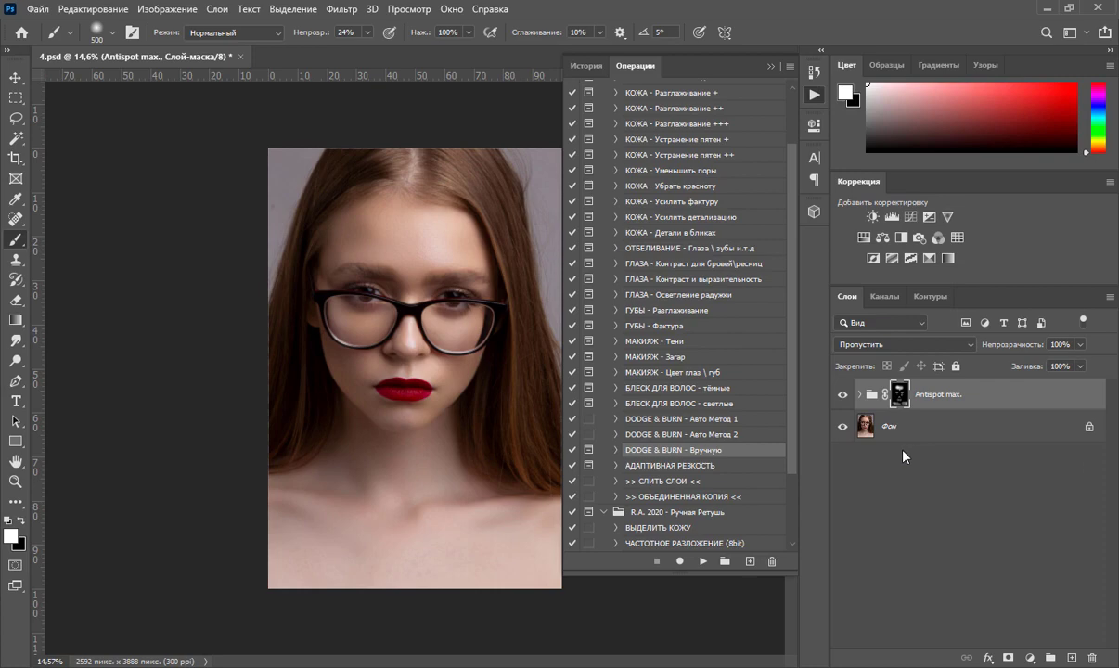
- Merge the Antispot max. group into the background by running the ">> СЛИТЬ СЛОИ <<" action
{"action": "key", "text": "x"}
{"action": "key", "text": "ctrl+shift+alt+e"}
{"action": "left_click", "coordinate": [676, 481]}
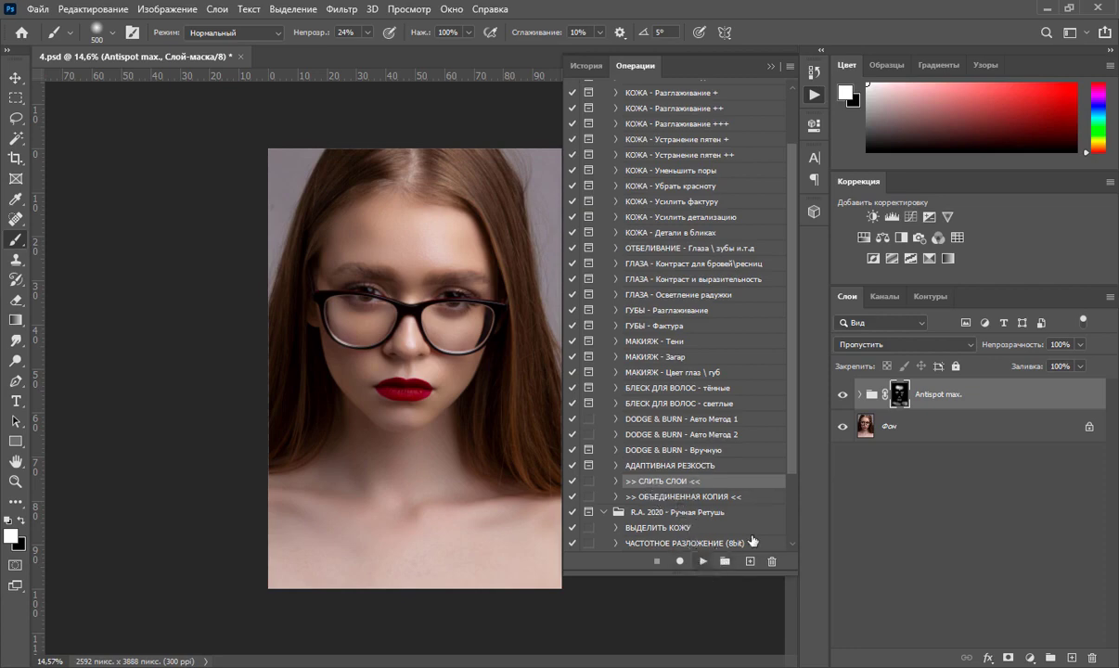
- Run the "DODGE & BURN - Вручную" action and, in its Levels, set the input black point to 50 and lighten the midtones
{"action": "left_click", "coordinate": [658, 450]}
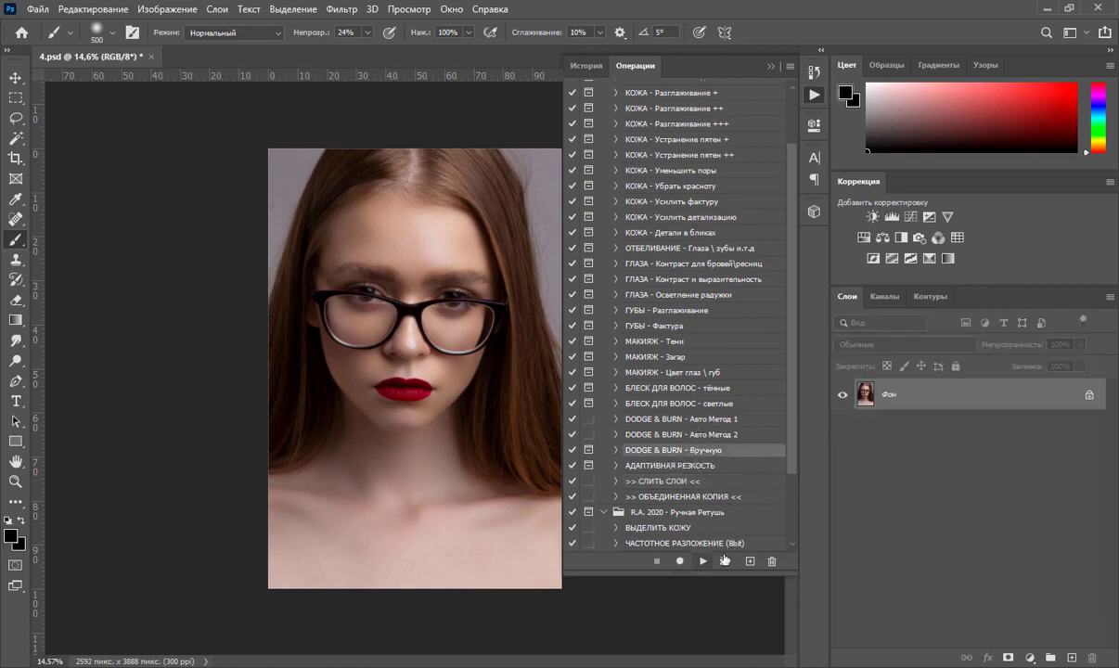
{"action": "left_click", "coordinate": [702, 560]}
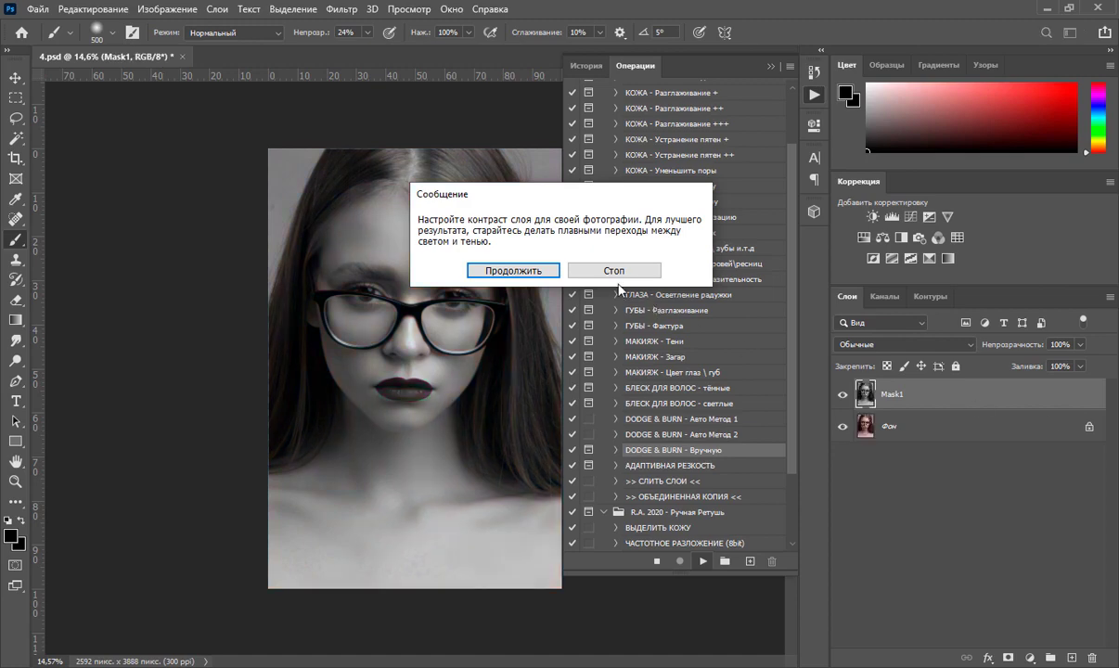
{"action": "left_click", "coordinate": [512, 270]}
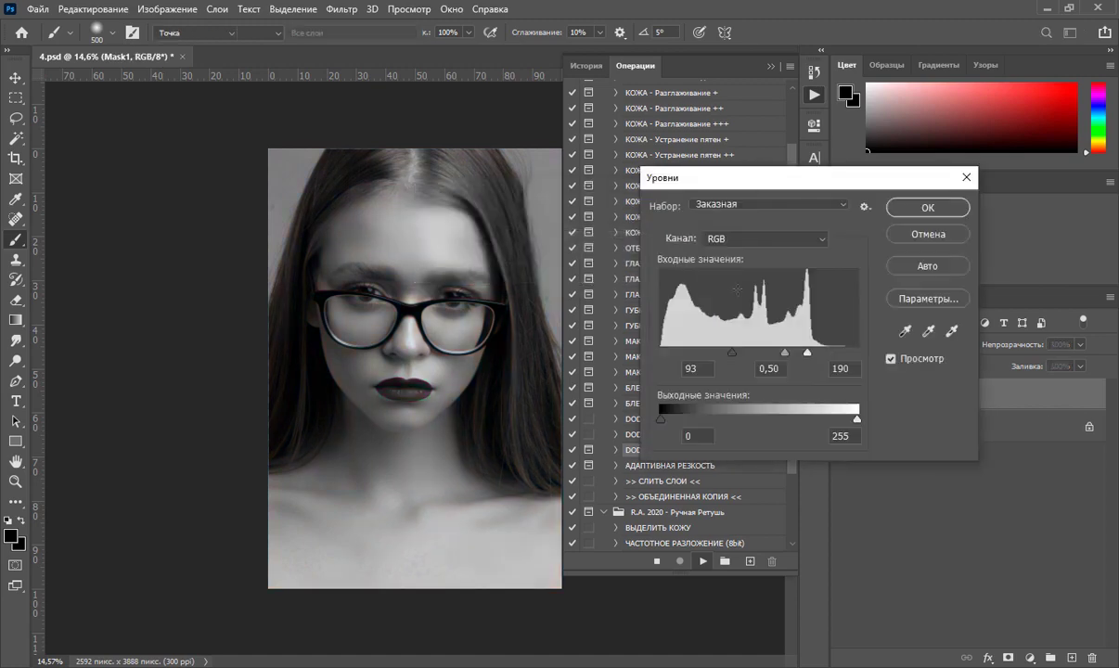
{"action": "left_click_drag", "start_coordinate": [732, 352], "coordinate": [700, 353]}
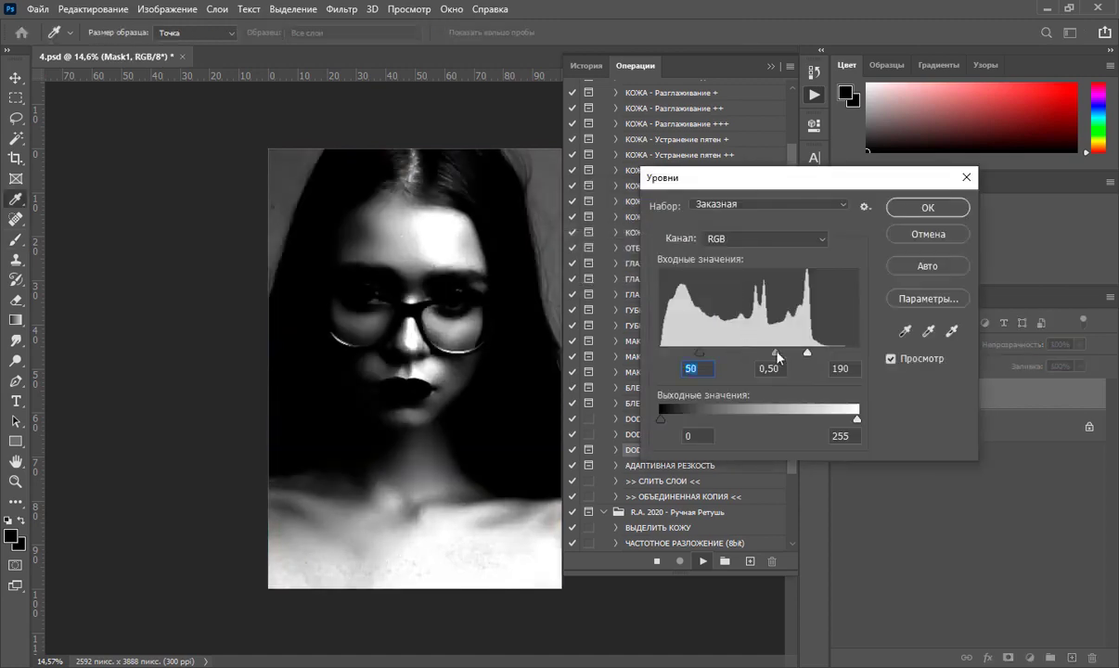
{"action": "mouse_move", "coordinate": [776, 354]}
{"action": "left_mouse_down"}
{"action": "mouse_move", "coordinate": [748, 354]}
{"action": "mouse_move", "coordinate": [824, 355]}
{"action": "mouse_move", "coordinate": [764, 356]}
{"action": "left_mouse_up"}
{"action": "left_click", "coordinate": [928, 207]}
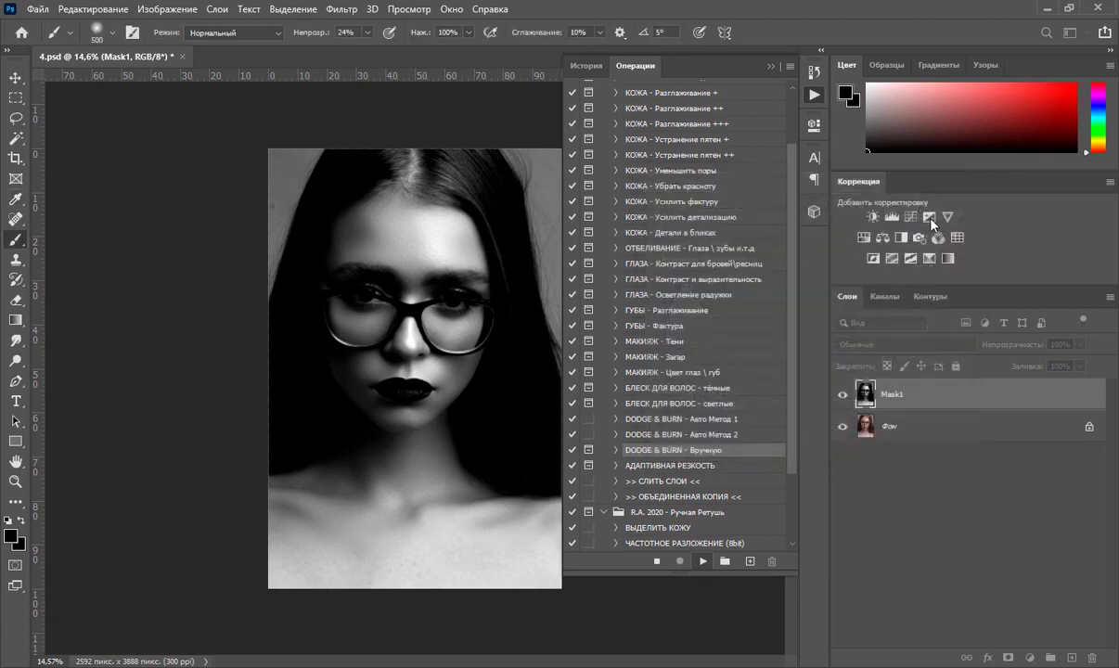
- Set the Gaussian Blur radius to 10 pixels and finish the manual Dodge & Burn action, dismissing its mask-painting message
{"action": "left_click", "coordinate": [508, 254]}
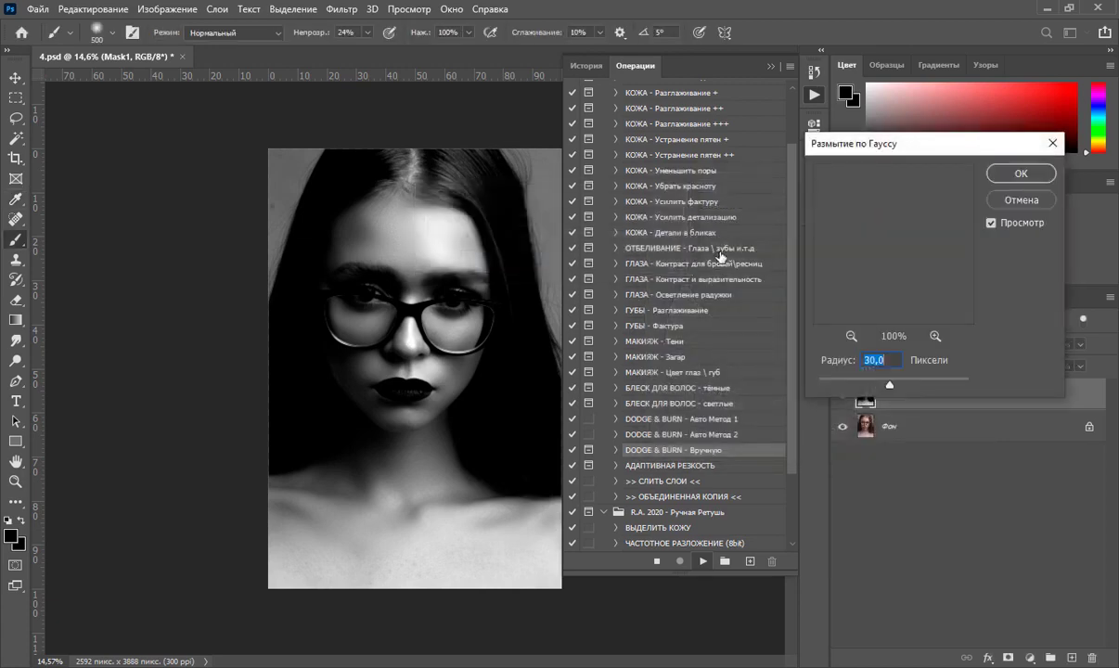
{"action": "type", "text": "1"}
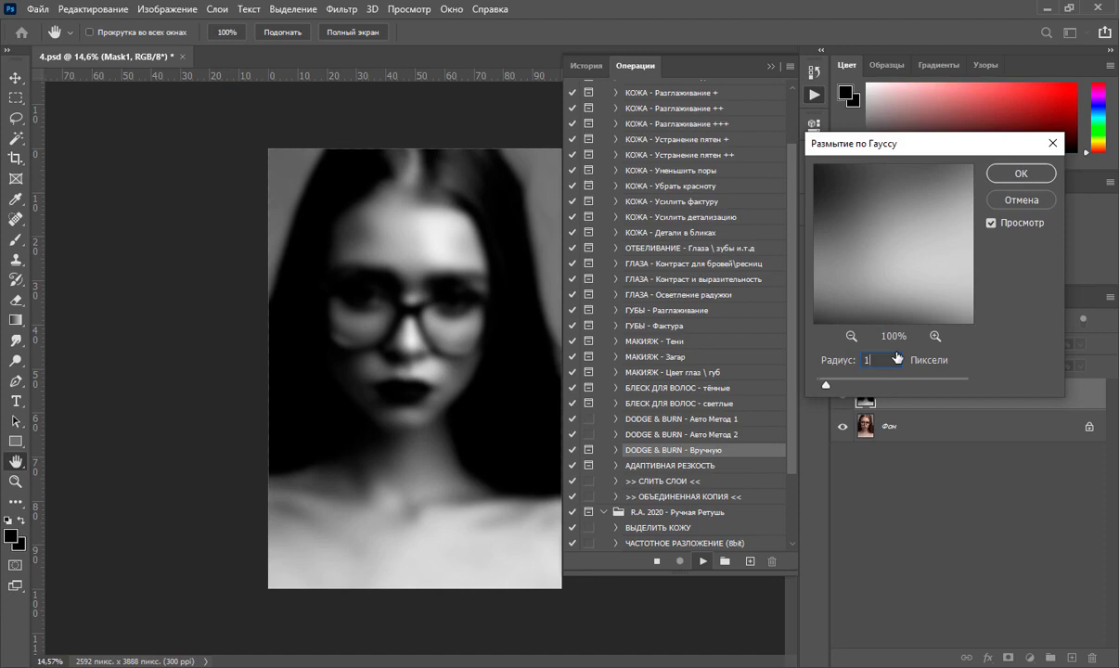
{"action": "type", "text": "0"}
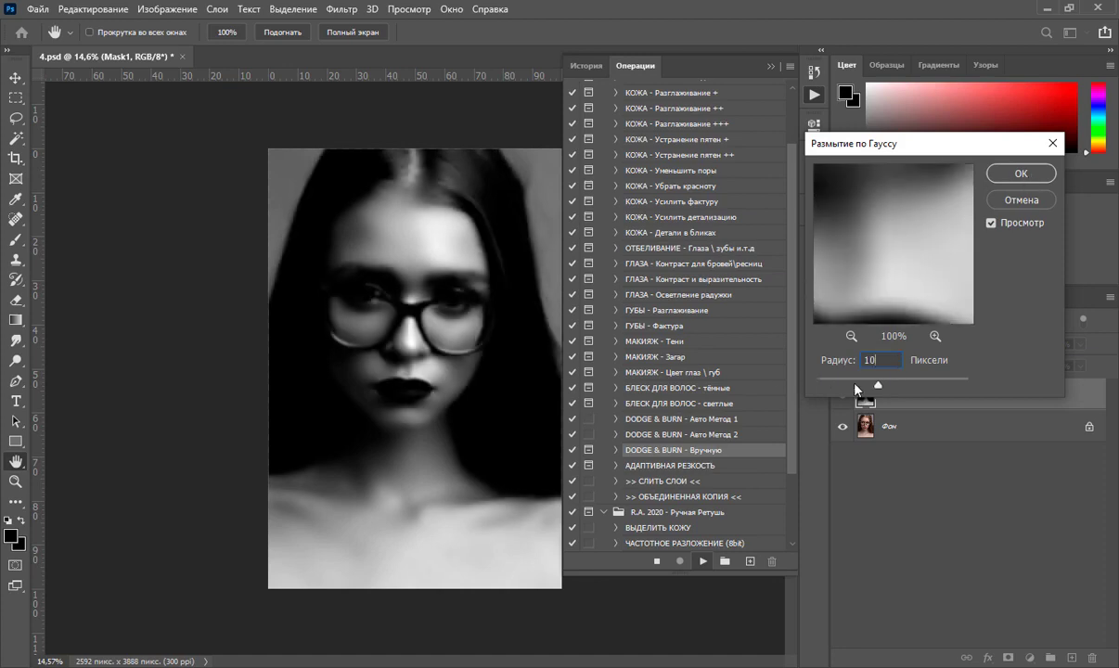
{"action": "key", "text": "Tab"}
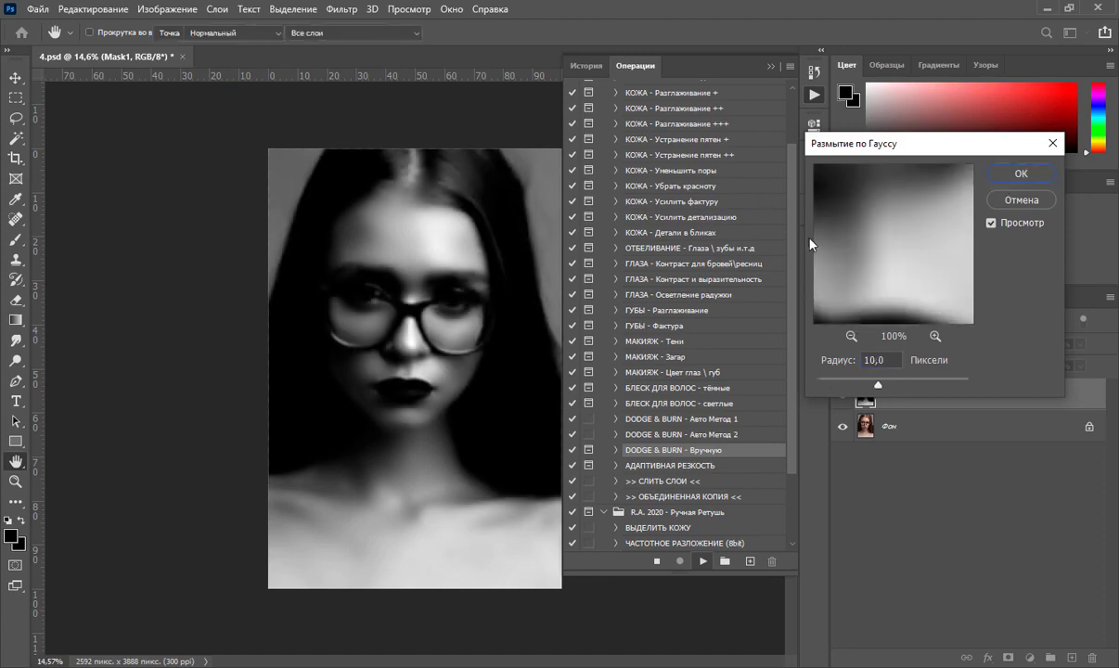
{"action": "key", "text": "Return"}
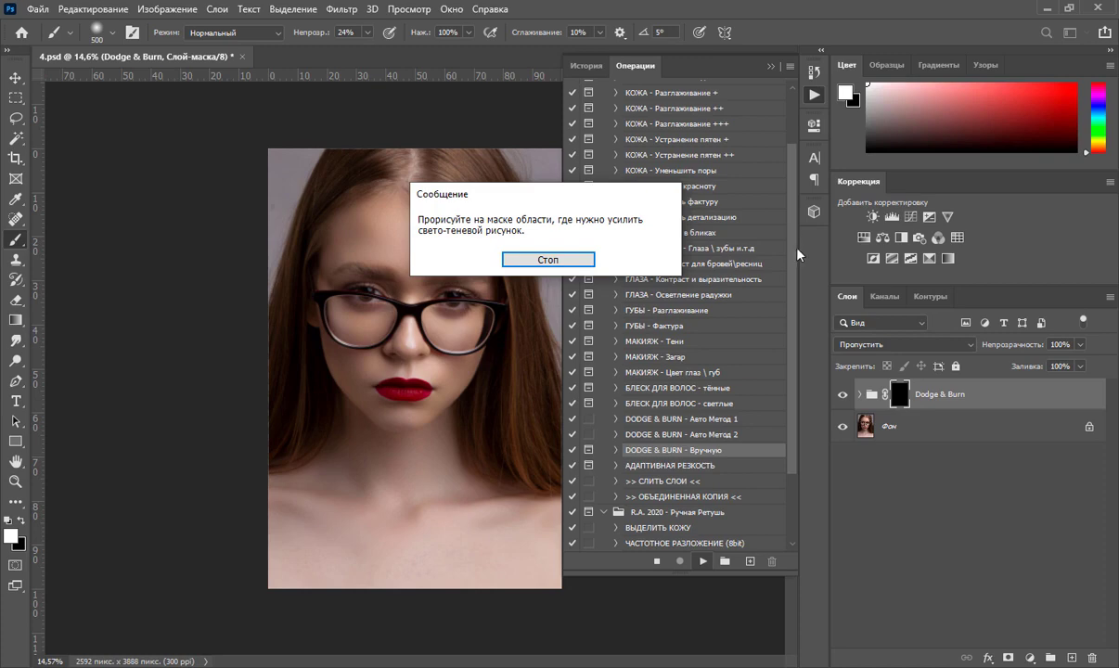
{"action": "left_click", "coordinate": [570, 267]}
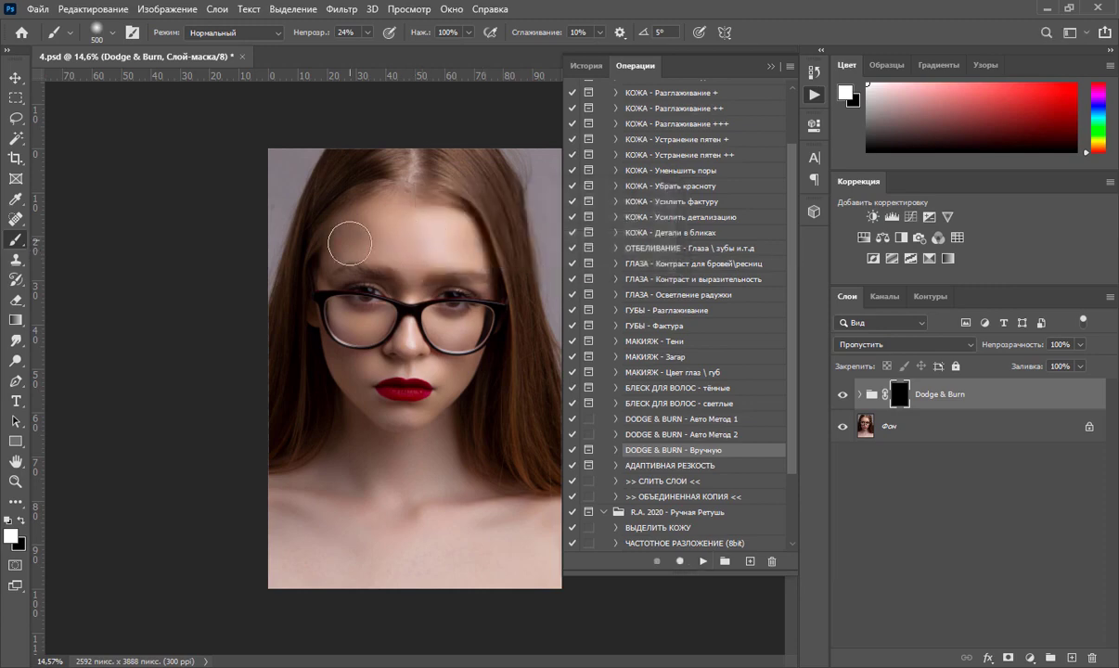
- Set the brush opacity to 100% and enlarge the brush to 1000
{"action": "left_click", "coordinate": [367, 32]}
{"action": "left_click_drag", "start_coordinate": [352, 51], "coordinate": [447, 57]}
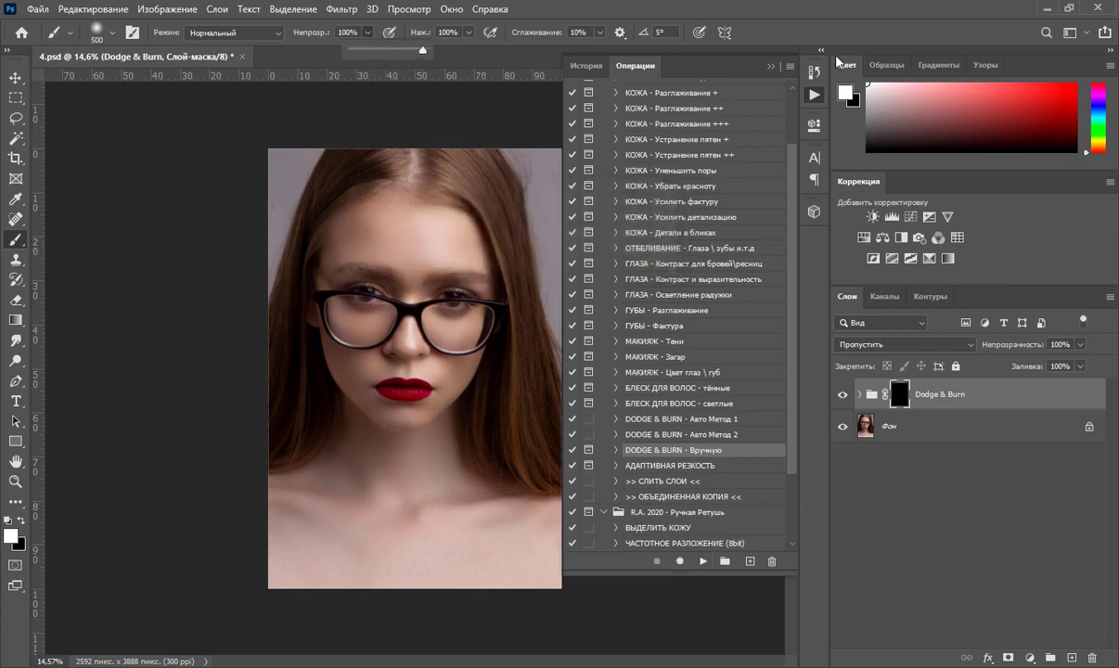
{"action": "key", "text": "bracketright"}
{"action": "key", "text": "bracketright"}
{"action": "key", "text": "bracketright"}
{"action": "key", "text": "bracketright"}
{"action": "key", "text": "bracketright"}
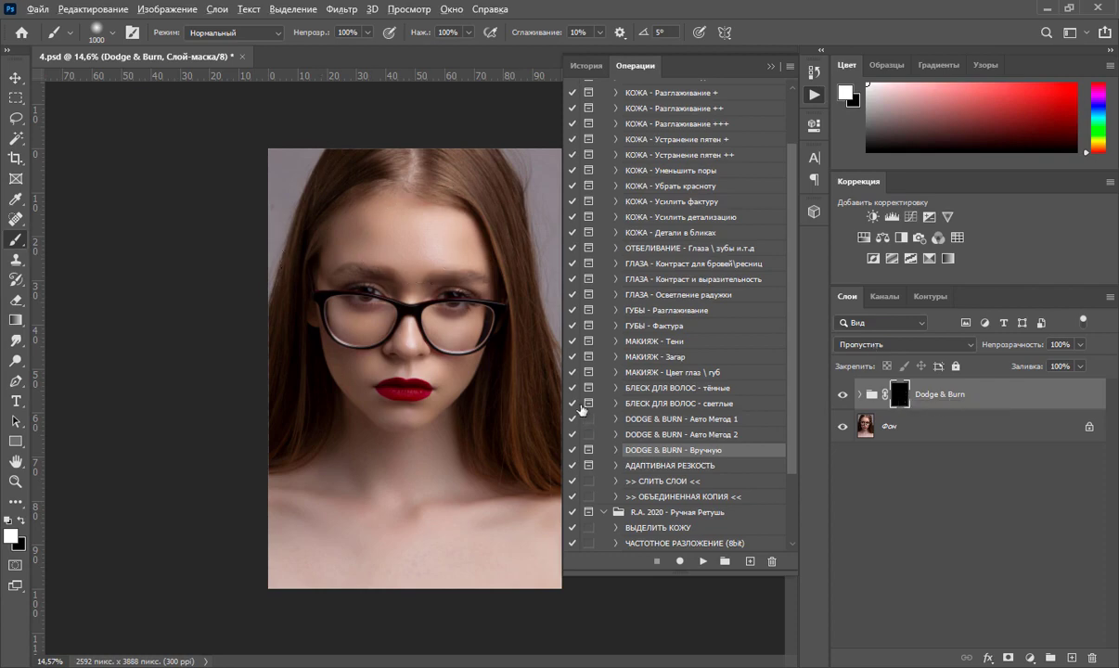
- Invert the Dodge & Burn group's mask and lower the group's opacity to 50%, comparing the image with and without the group
{"action": "key", "text": "ctrl+i"}
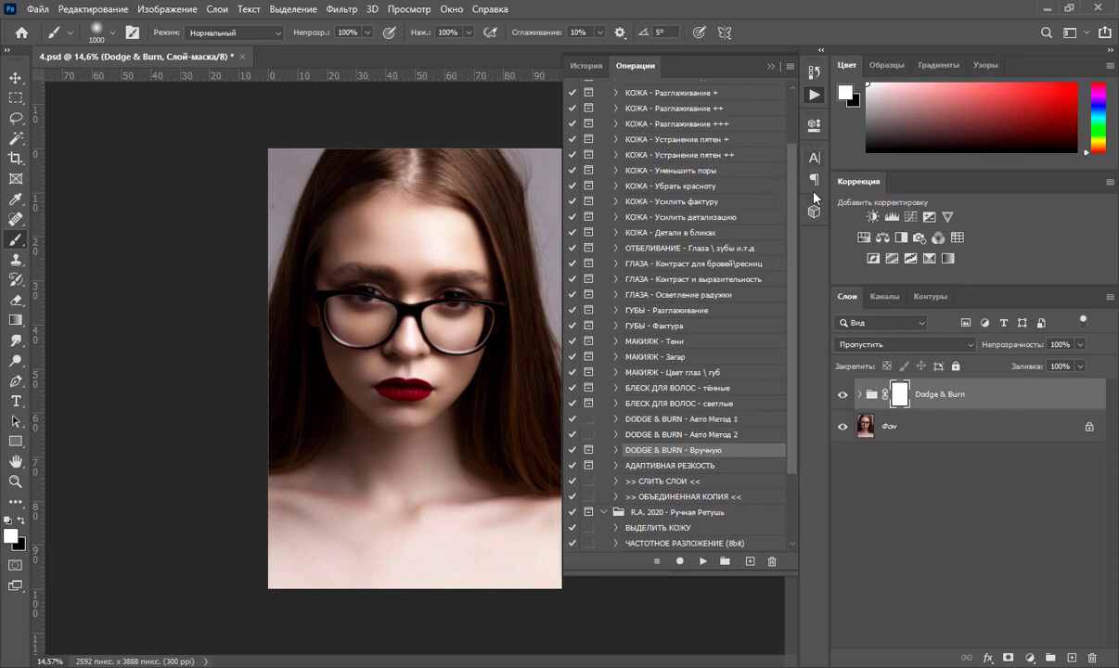
{"action": "left_click", "coordinate": [770, 67]}
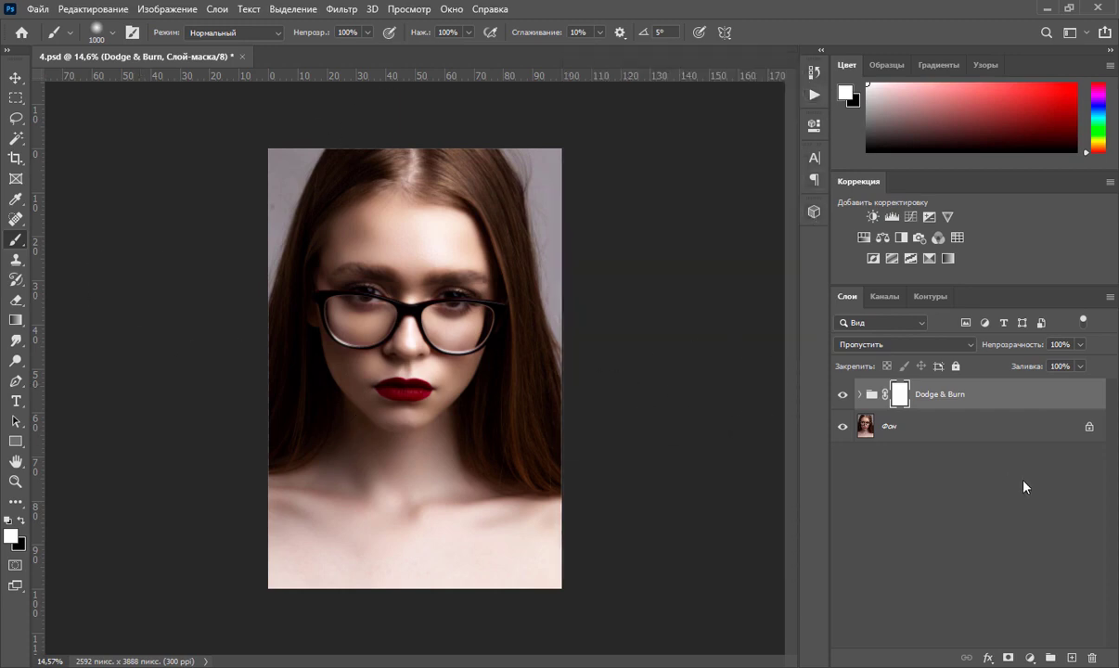
{"action": "left_click", "coordinate": [1080, 345]}
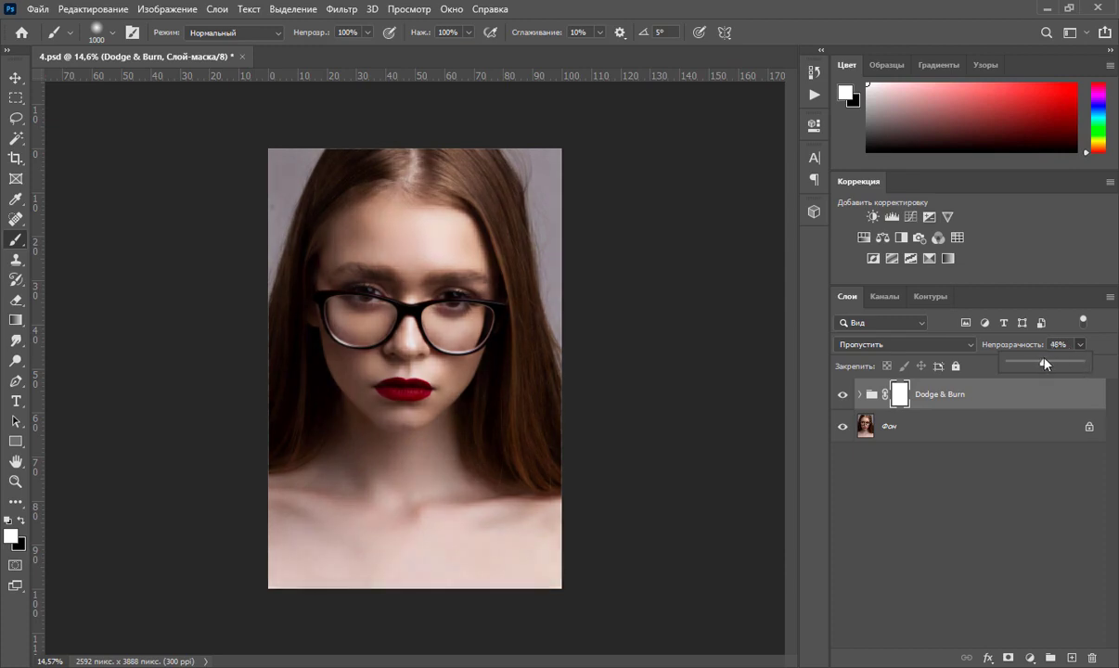
{"action": "left_click_drag", "start_coordinate": [1045, 362], "coordinate": [1047, 363]}
{"action": "left_click", "coordinate": [835, 400]}
{"action": "left_click", "coordinate": [843, 396]}
{"action": "left_click", "coordinate": [843, 397]}
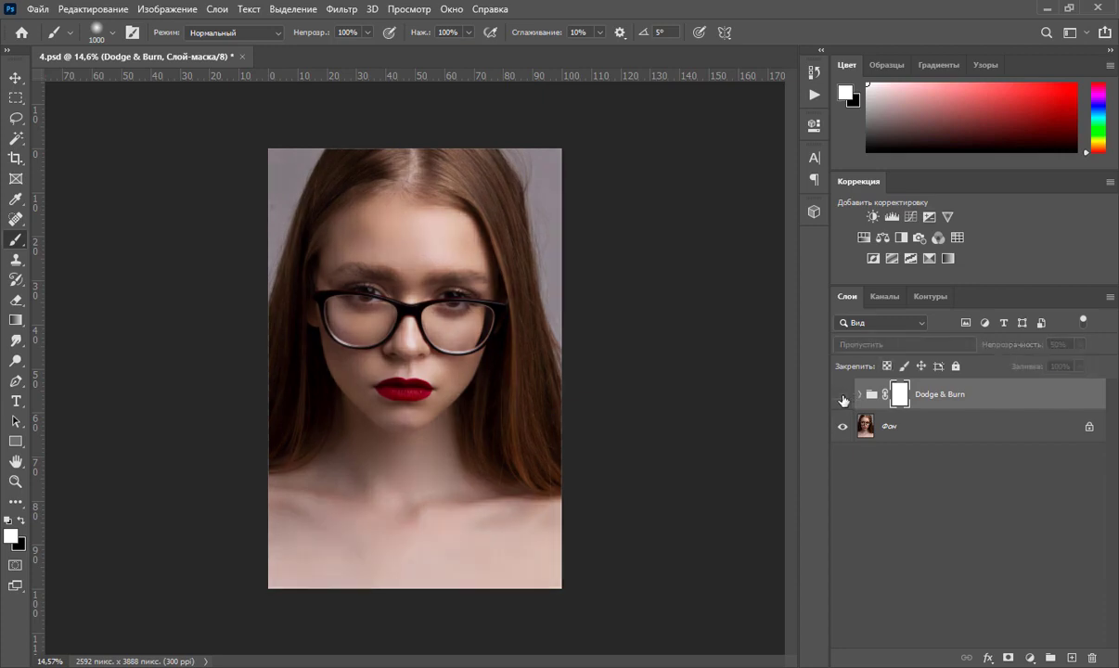
{"action": "left_click", "coordinate": [843, 397]}
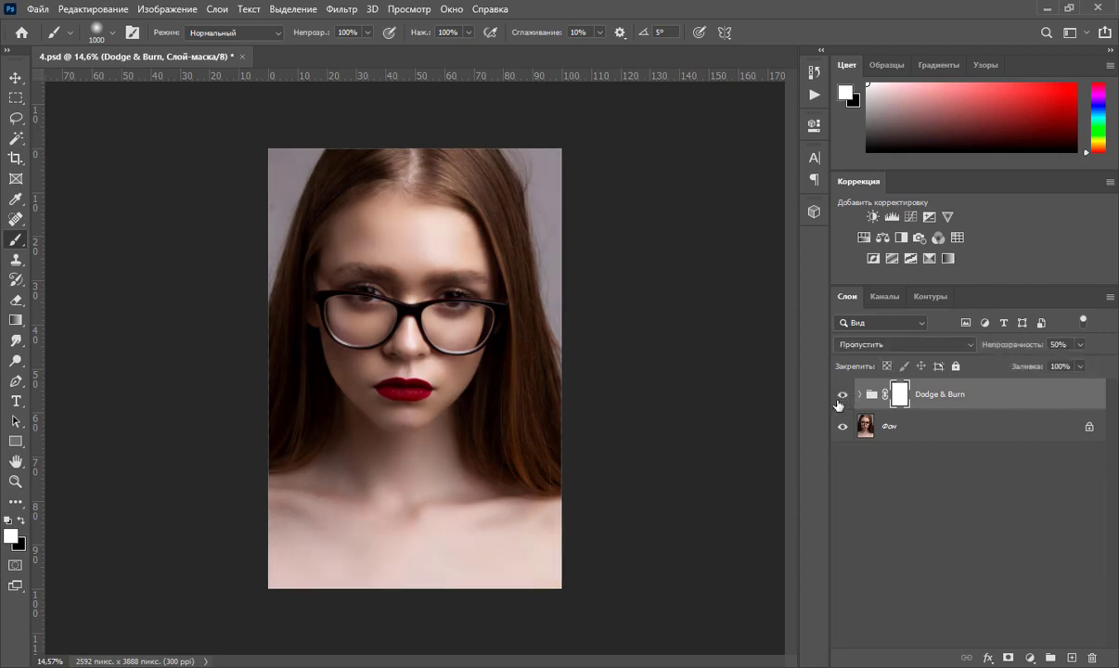
- Run the "АДАПТИВНАЯ РЕЗКОСТЬ" action to add a sharpening layer above the Dodge & Burn group
{"action": "left_click", "coordinate": [814, 94]}
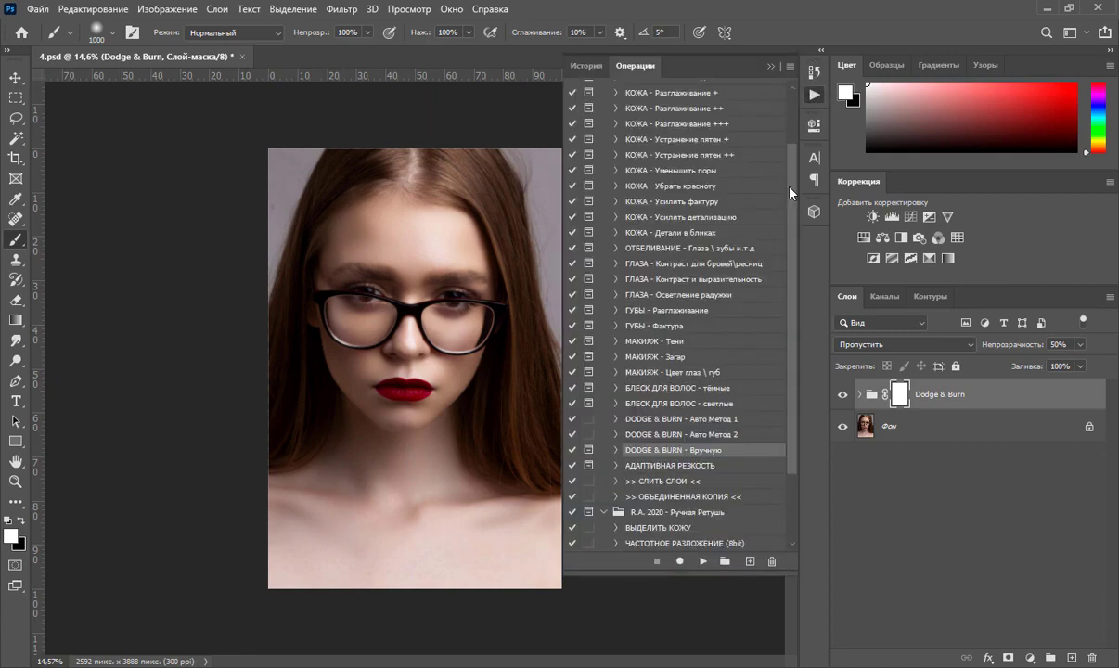
{"action": "scroll", "coordinate": [640, 297], "scroll_direction": "down", "scroll_amount": 1}
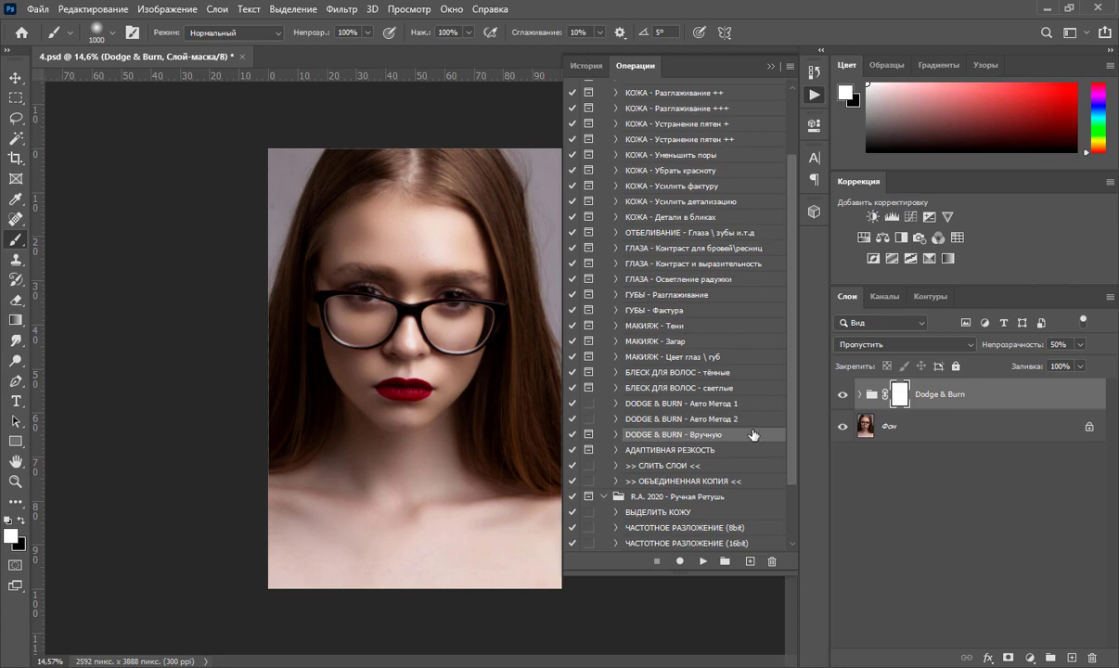
{"action": "left_click", "coordinate": [711, 449]}
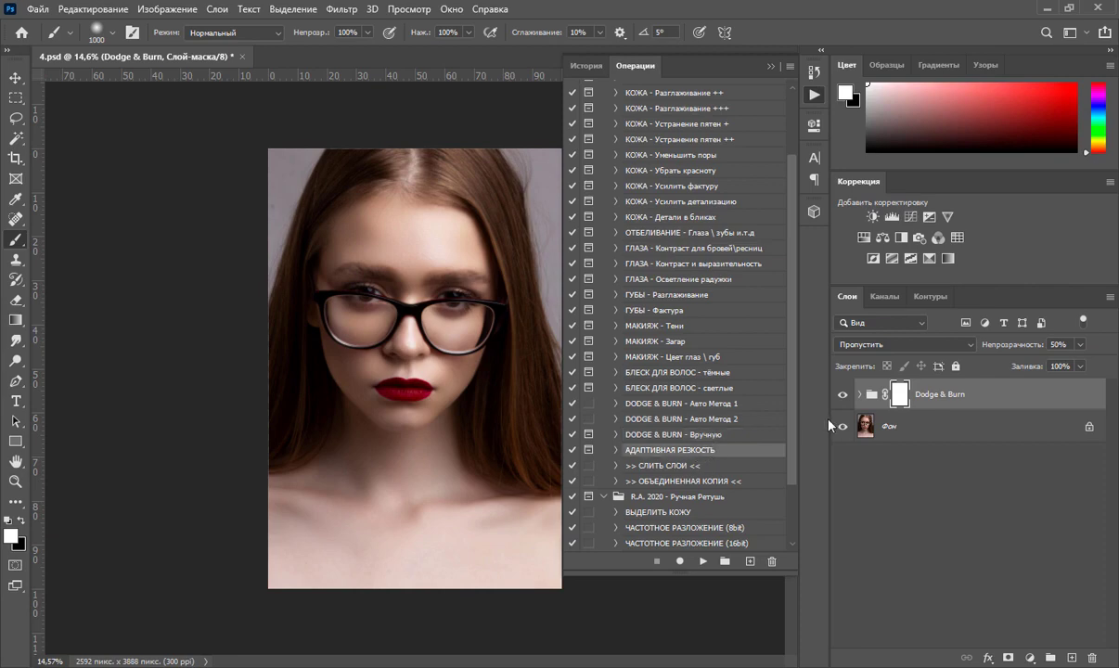
{"action": "left_click", "coordinate": [702, 563]}
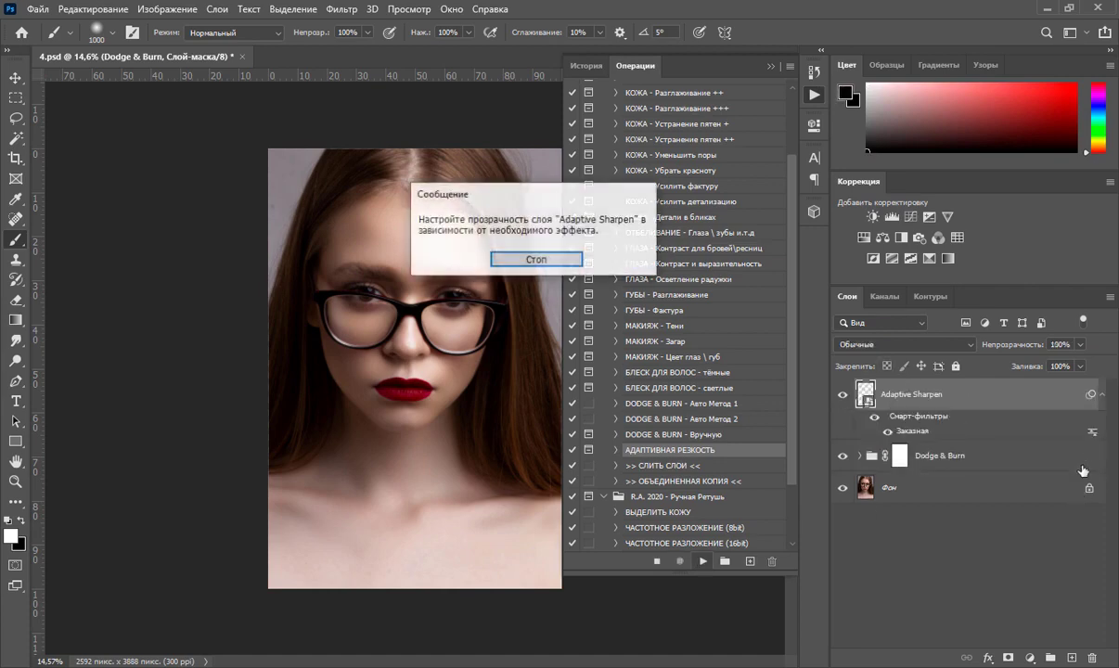
{"action": "left_click", "coordinate": [537, 259]}
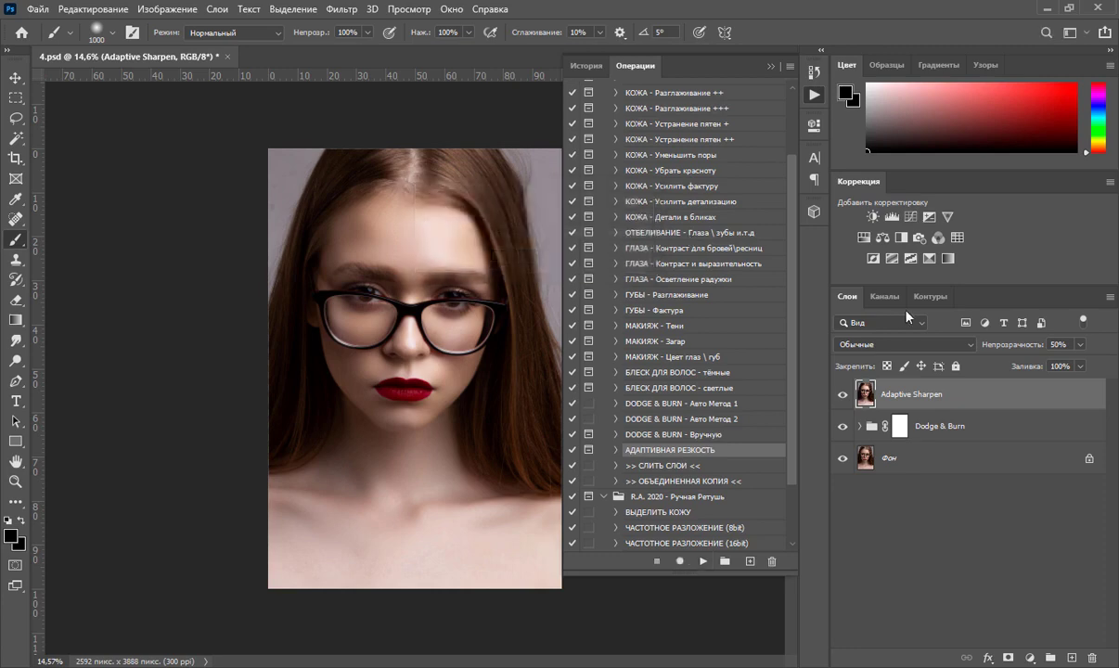
- Set the Adaptive Sharpen layer's opacity to 60%, judging the sharpening on a close-up of the face
{"action": "left_click", "coordinate": [1078, 366]}
{"action": "left_click_drag", "start_coordinate": [1072, 366], "coordinate": [1093, 367]}
{"action": "key", "text": "z"}
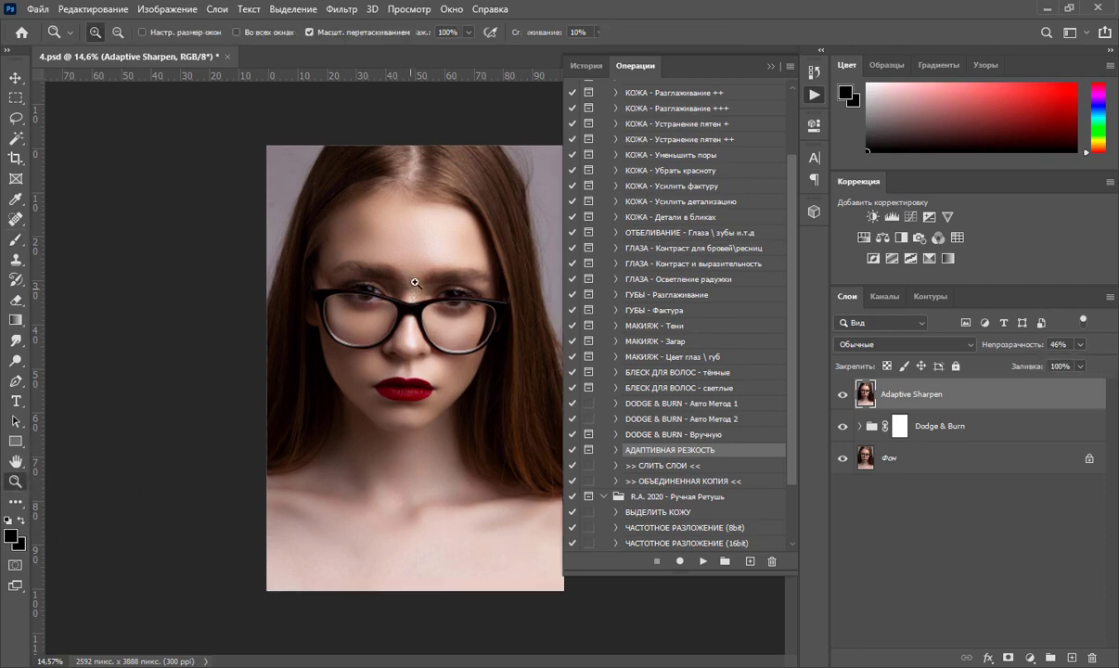
{"action": "left_click_drag", "start_coordinate": [415, 282], "coordinate": [785, 302]}
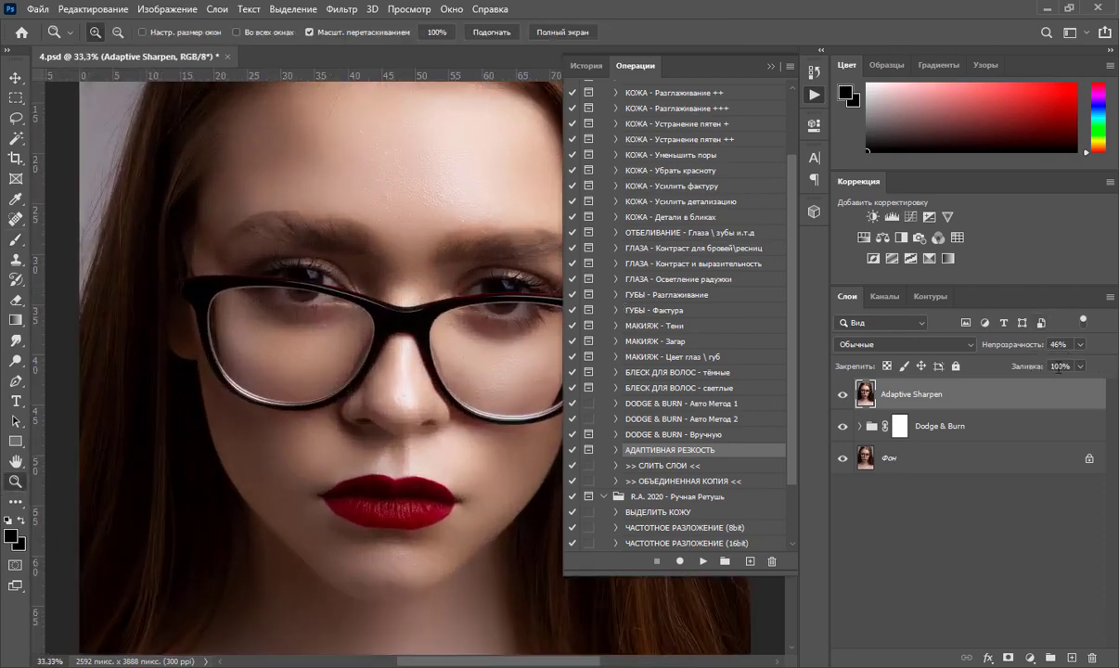
{"action": "left_click", "coordinate": [1081, 344]}
{"action": "mouse_move", "coordinate": [1067, 364]}
{"action": "left_mouse_down"}
{"action": "mouse_move", "coordinate": [1108, 362]}
{"action": "mouse_move", "coordinate": [1062, 361]}
{"action": "left_mouse_up"}
{"action": "left_click", "coordinate": [859, 380]}
- Collapse the "R.A. 2020 - Быстрая Ретушь" set and run the "ВЫДЕЛИТЬ КОЖУ" action to extract the skin to its own layer
{"action": "scroll", "coordinate": [789, 246], "scroll_direction": "up", "scroll_amount": 3}
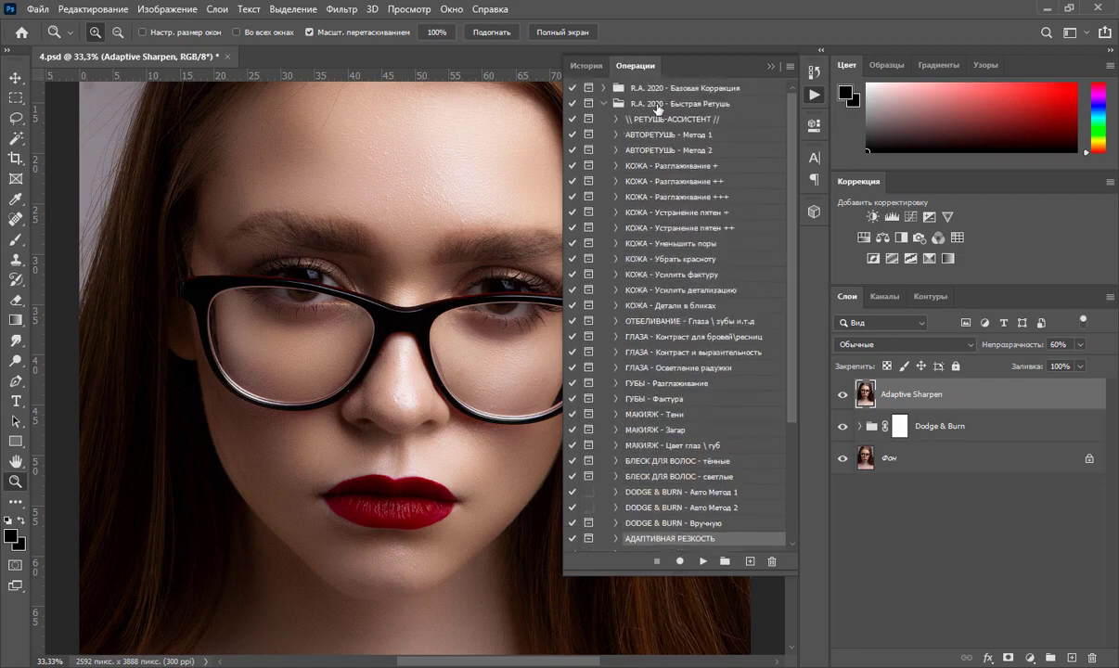
{"action": "left_click", "coordinate": [603, 103]}
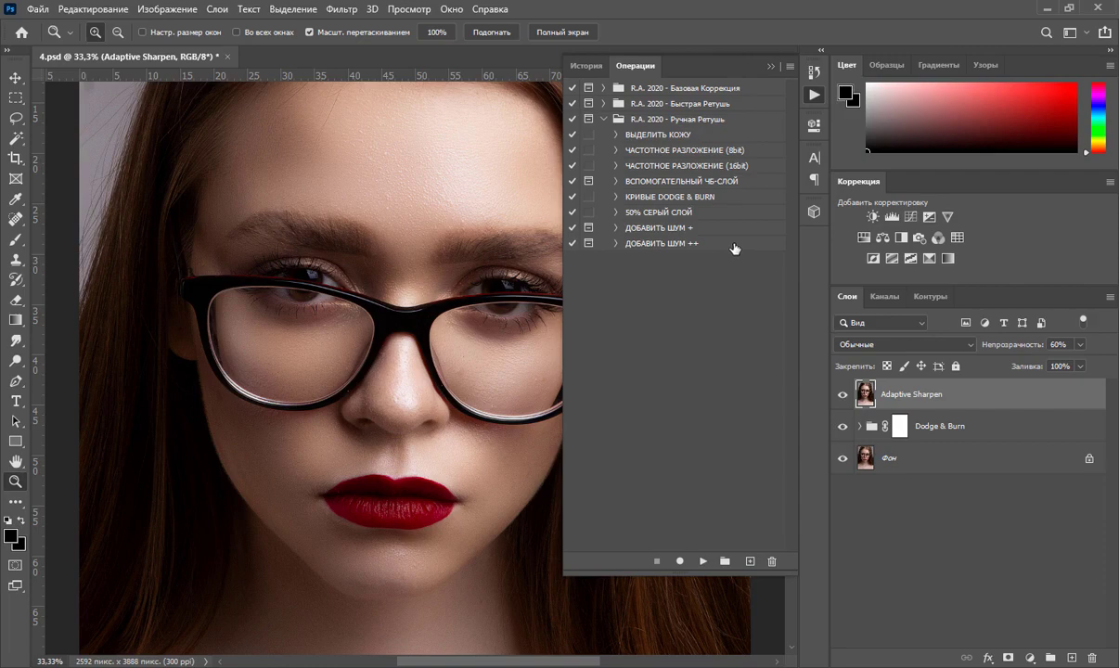
{"action": "left_click", "coordinate": [636, 135]}
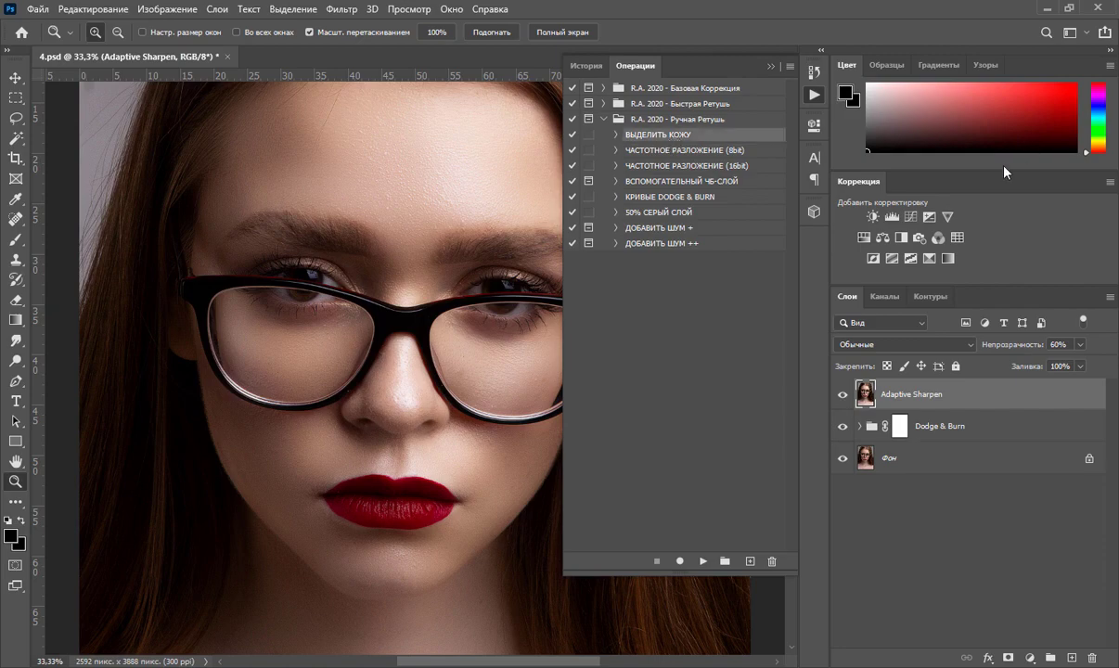
{"action": "scroll", "coordinate": [412, 230], "scroll_direction": "down", "scroll_amount": 5}
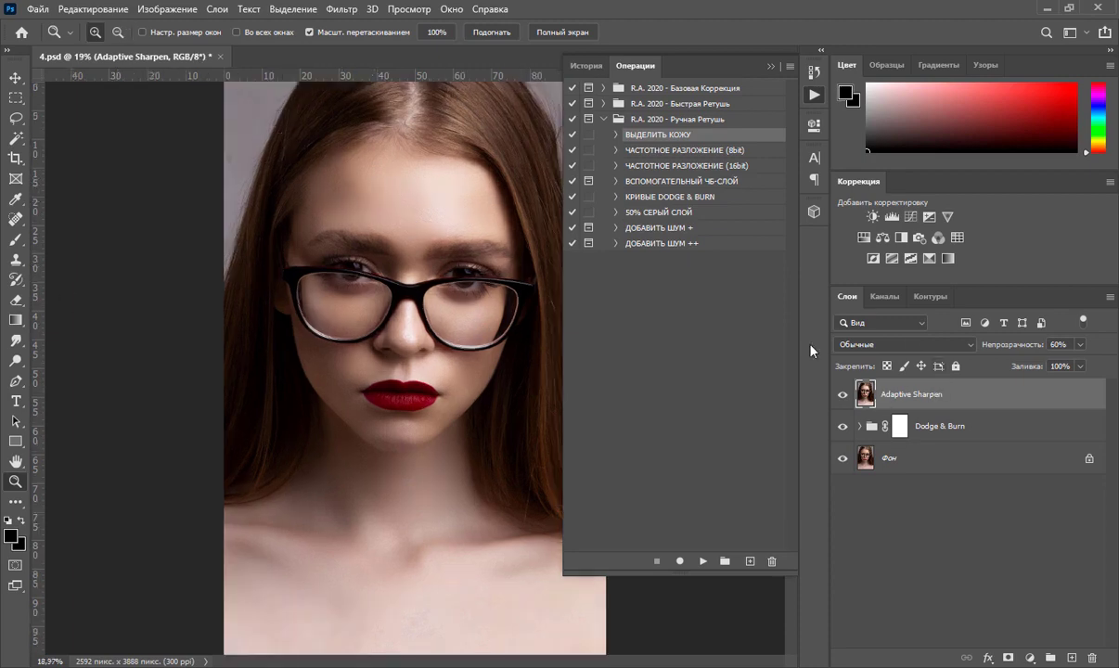
{"action": "left_click", "coordinate": [702, 561]}
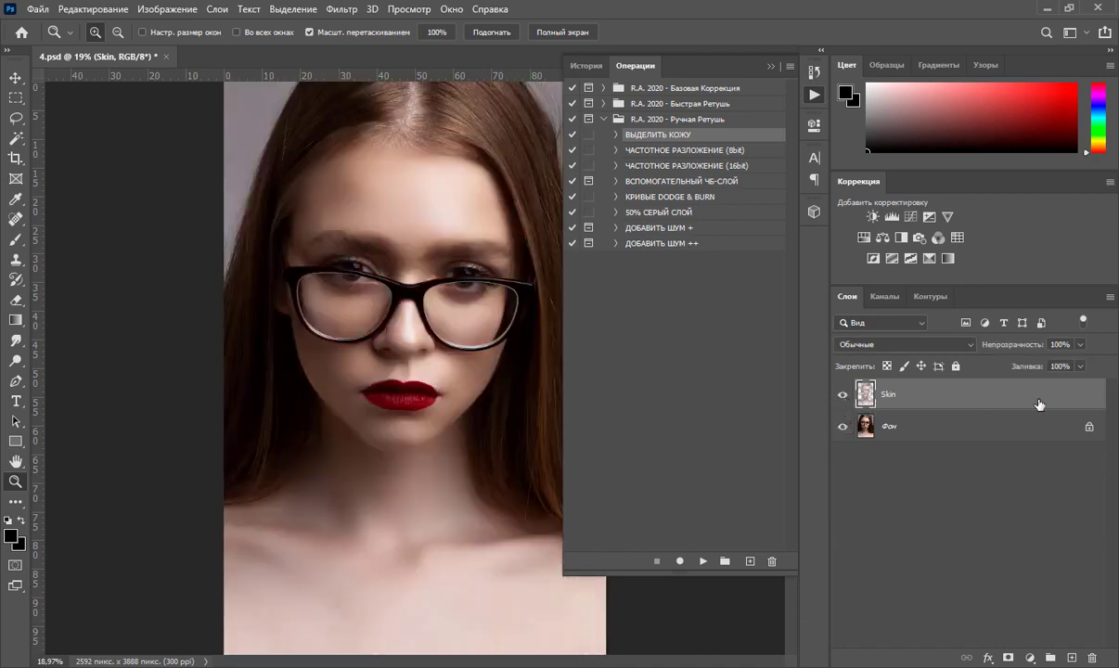
- Look through the remaining manual retouch actions, from frequency separation to "ДОБАВИТЬ ШУМ ++"
{"action": "left_click", "coordinate": [664, 151]}
{"action": "left_click", "coordinate": [691, 166]}
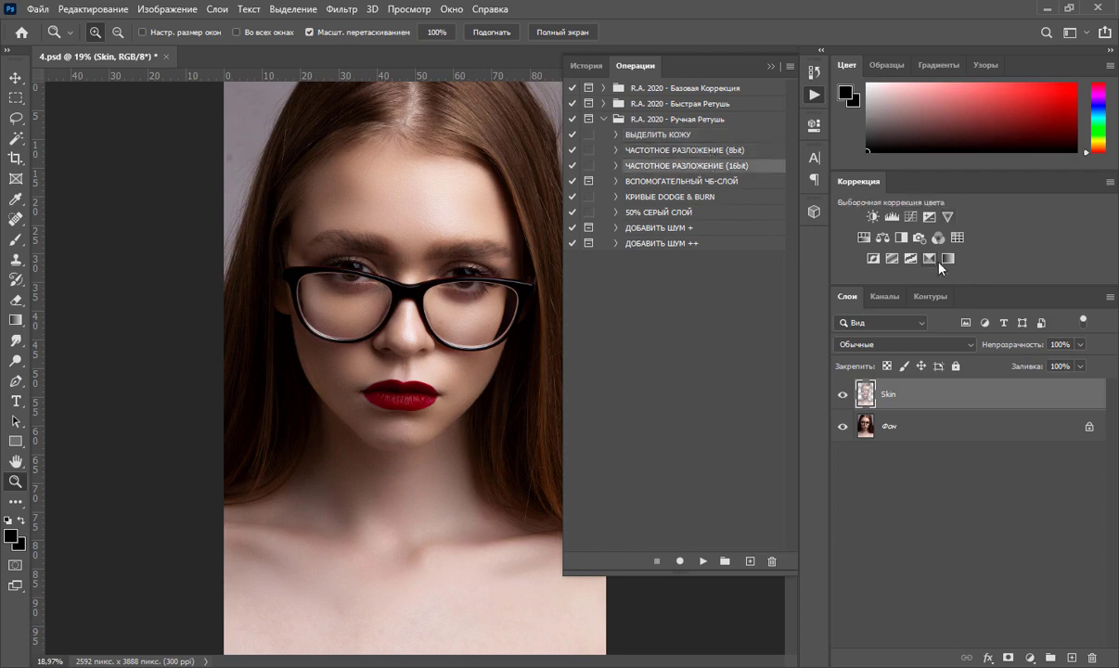
{"action": "left_click", "coordinate": [677, 182]}
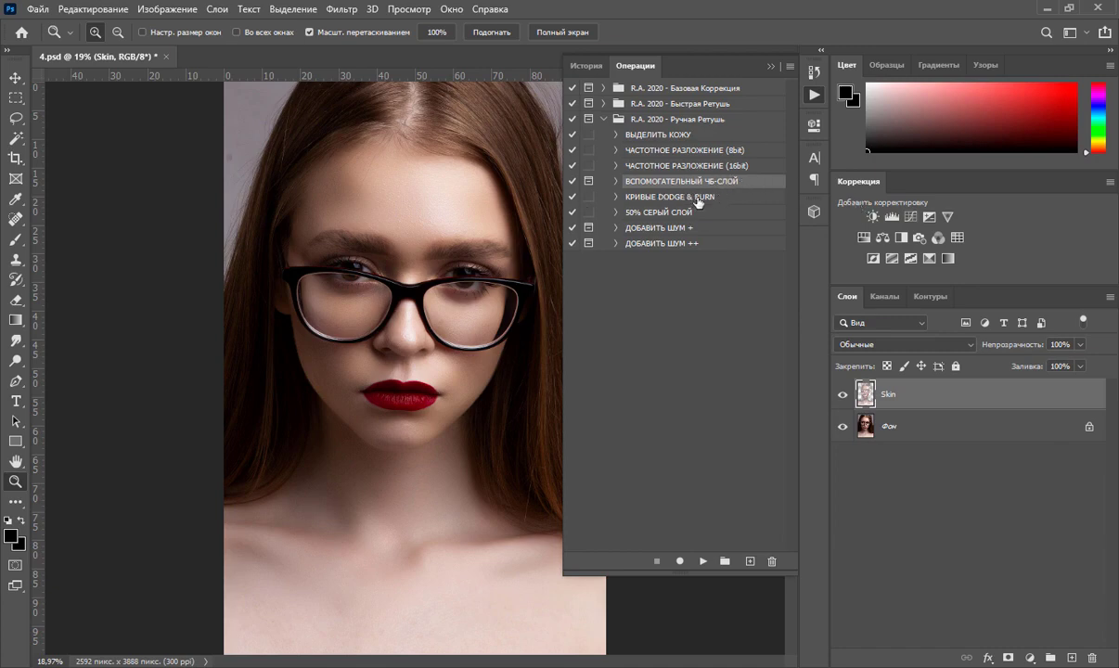
{"action": "left_click", "coordinate": [668, 198]}
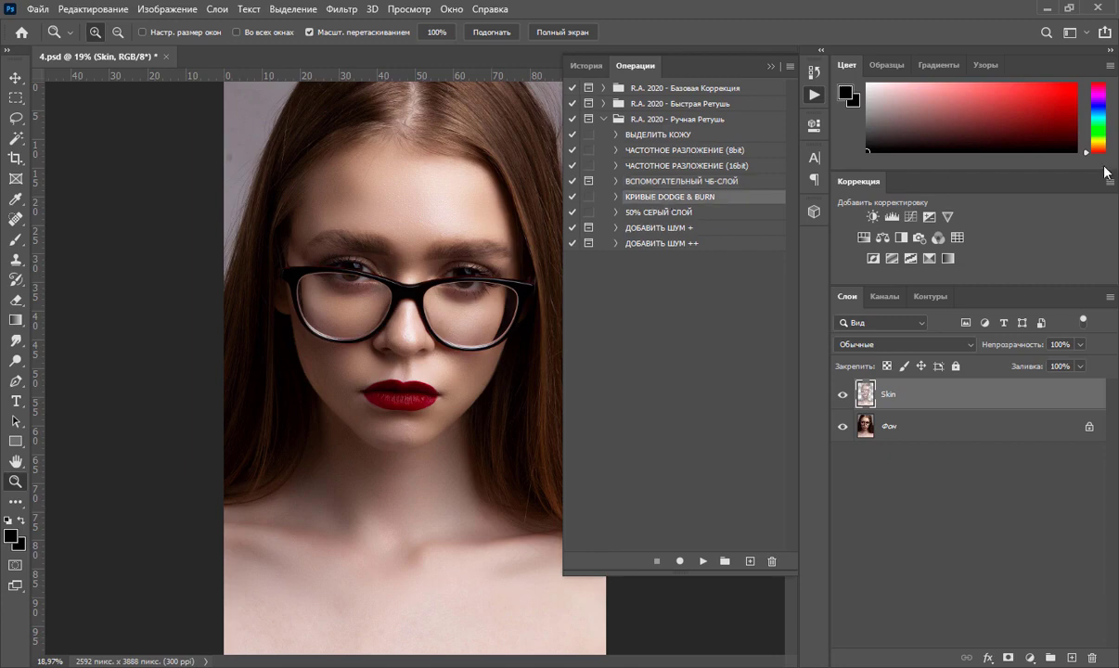
{"action": "left_click", "coordinate": [650, 212]}
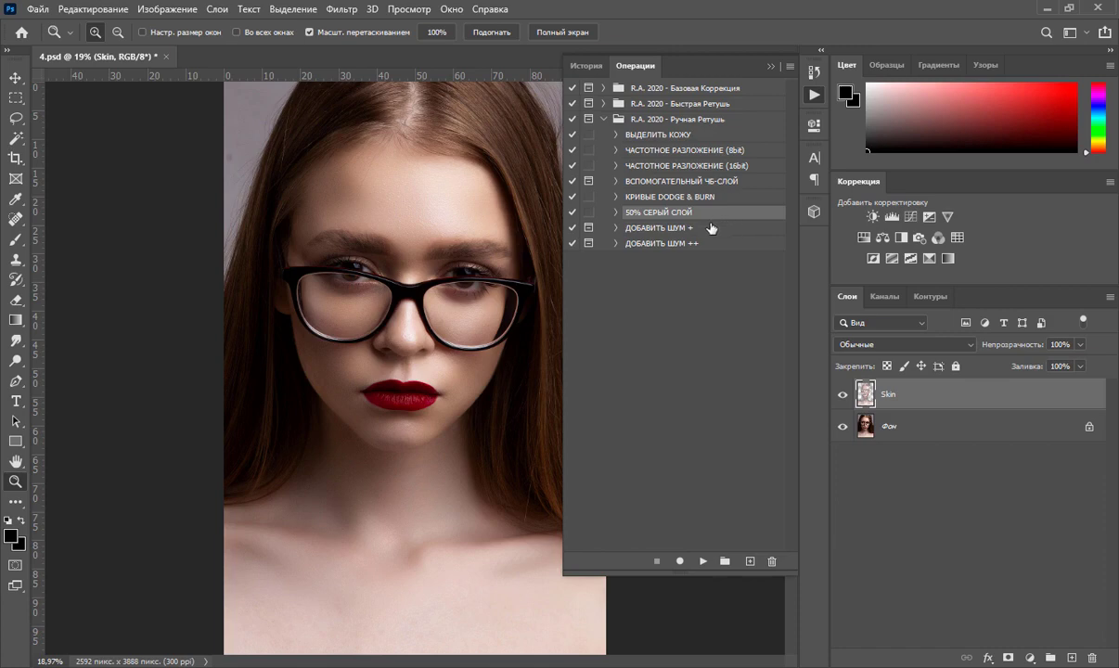
{"action": "left_click", "coordinate": [640, 243]}
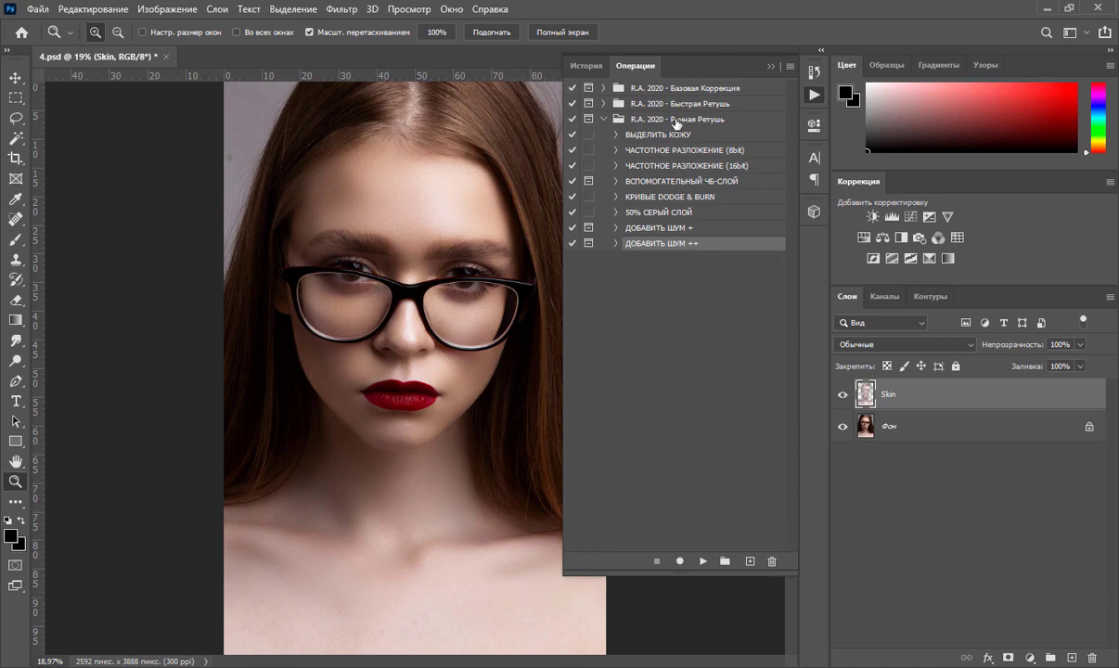
- Expand the "R.A. 2020 - Быстрая Ретушь" set and review its actions, selecting "КОЖА - Разглаживание +"
{"action": "left_click", "coordinate": [603, 104]}
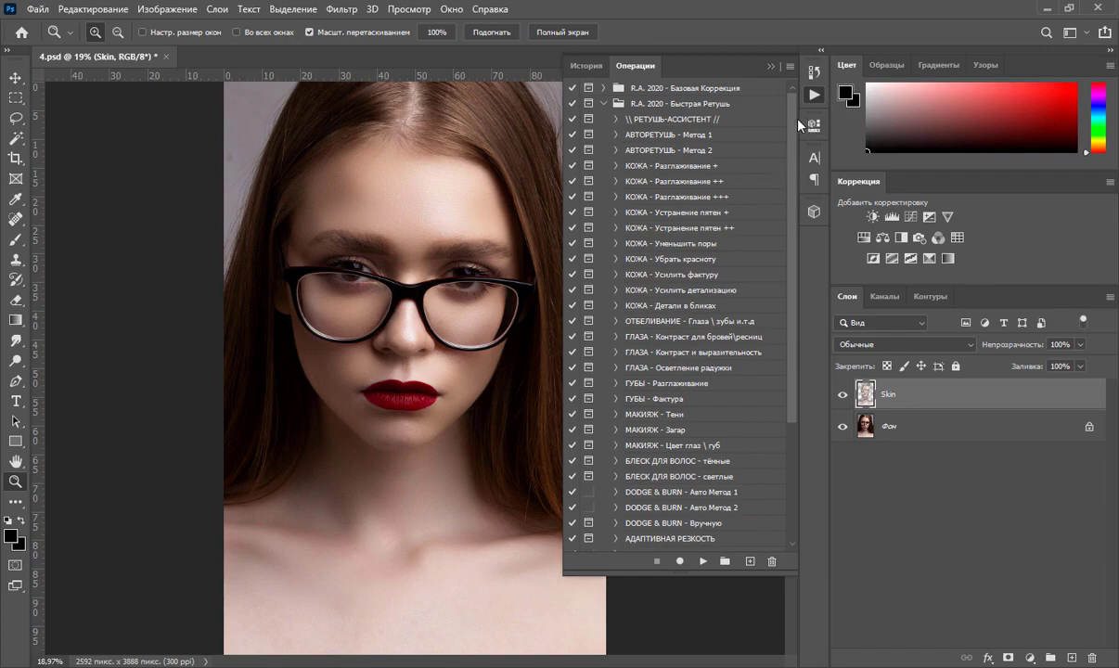
{"action": "left_click_drag", "start_coordinate": [790, 182], "coordinate": [780, 153]}
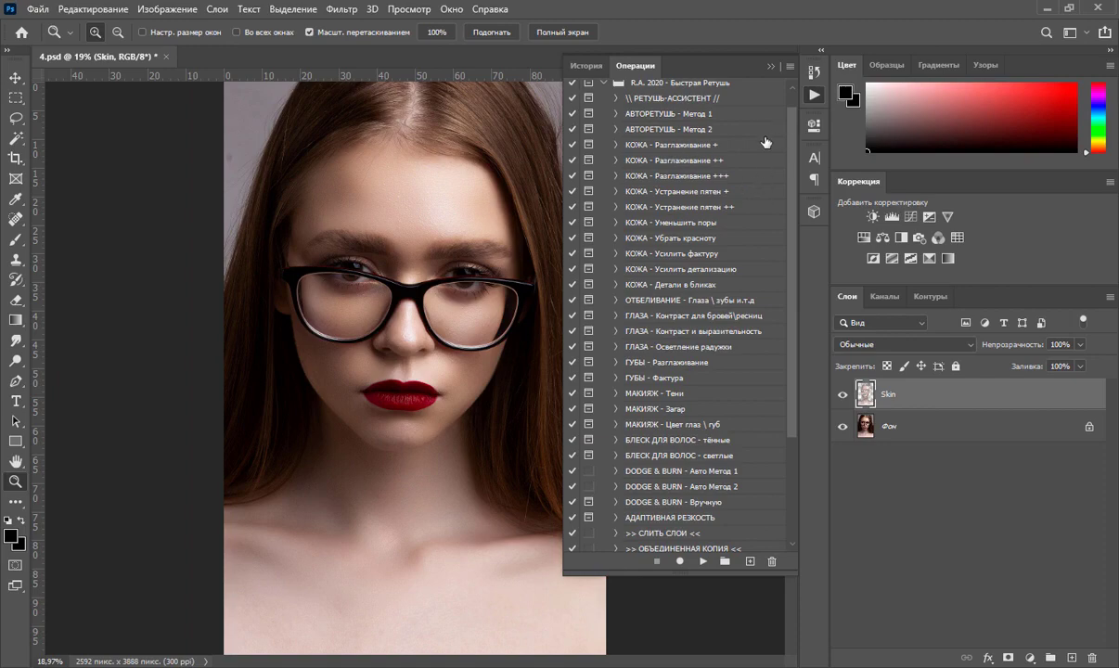
{"action": "left_click", "coordinate": [670, 146]}
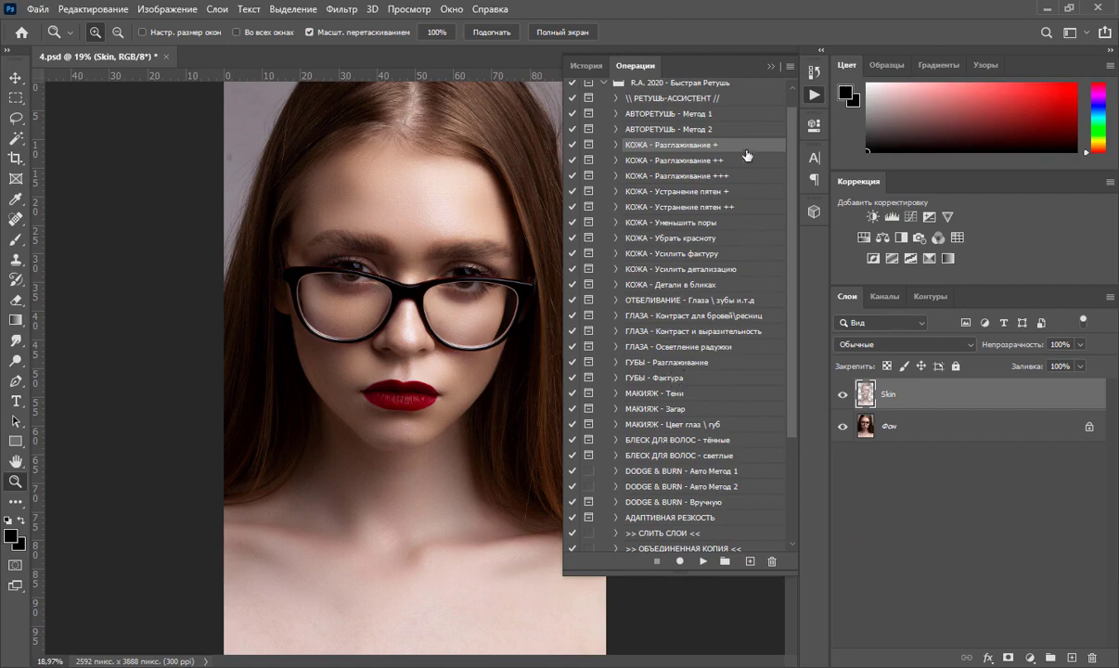
{"action": "scroll", "coordinate": [780, 126], "scroll_direction": "up", "scroll_amount": 1}
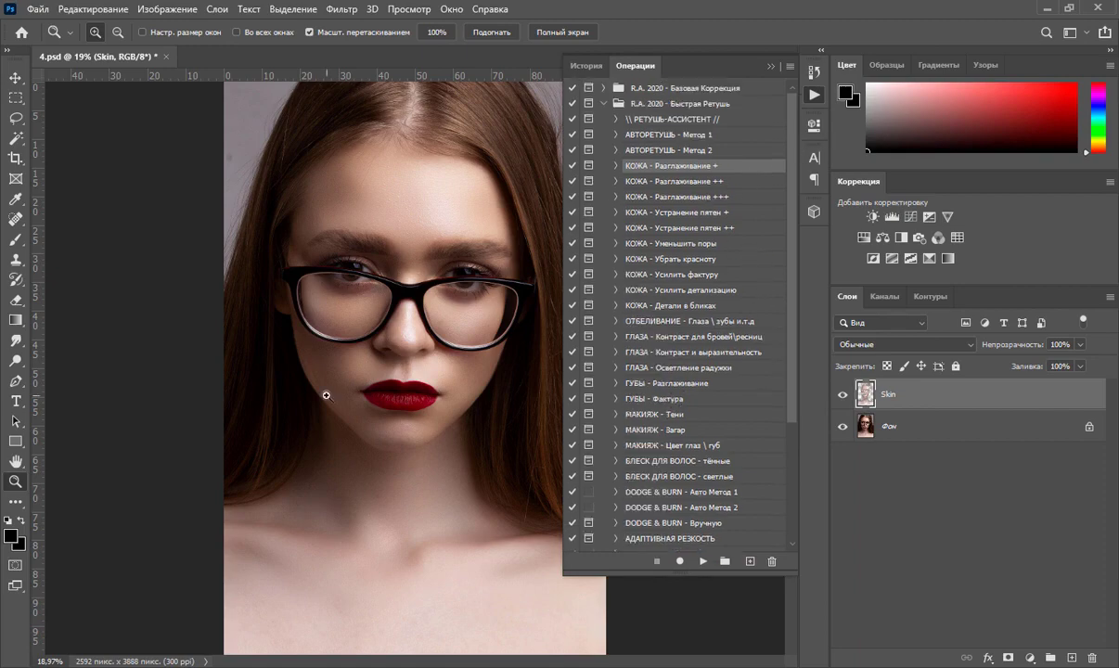